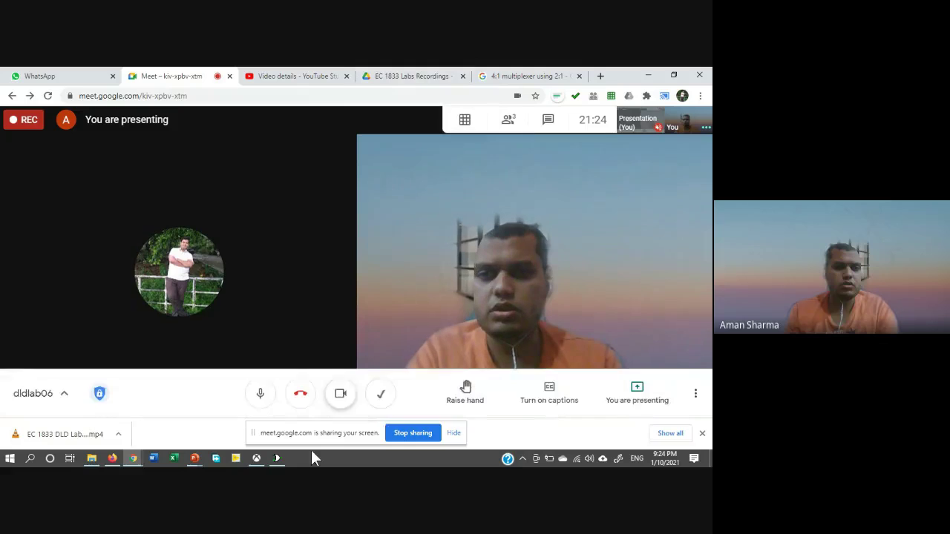
- Switch to the PowerPoint slide show and end it, keeping the ink annotations
click(277, 458)
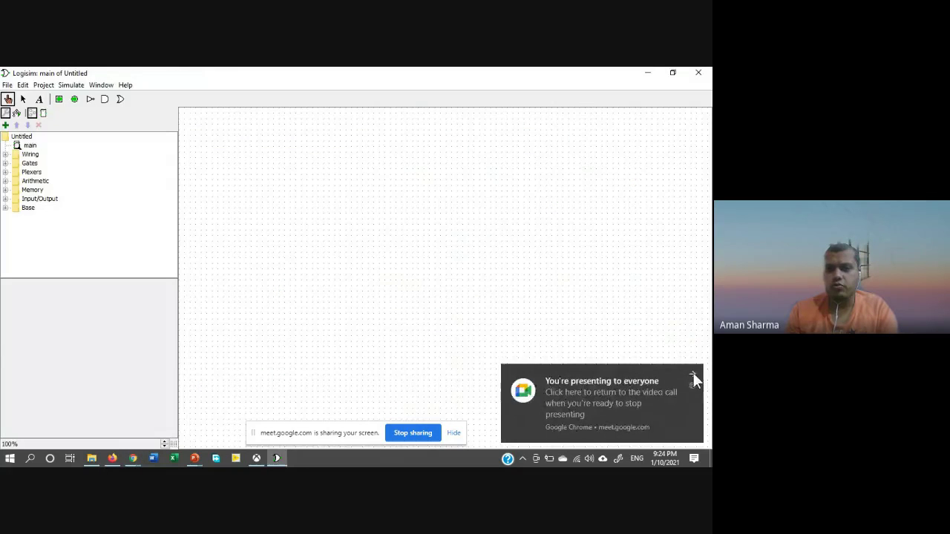
click(693, 378)
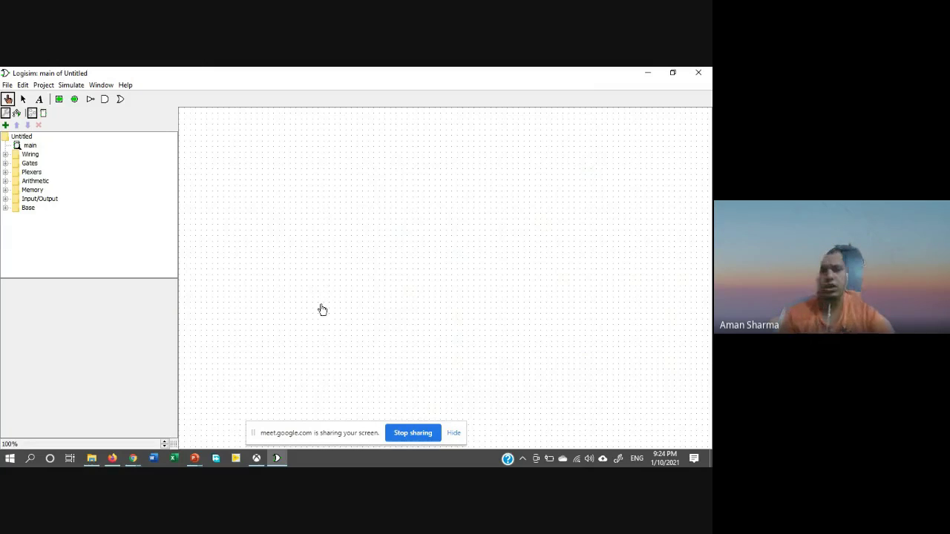
click(195, 457)
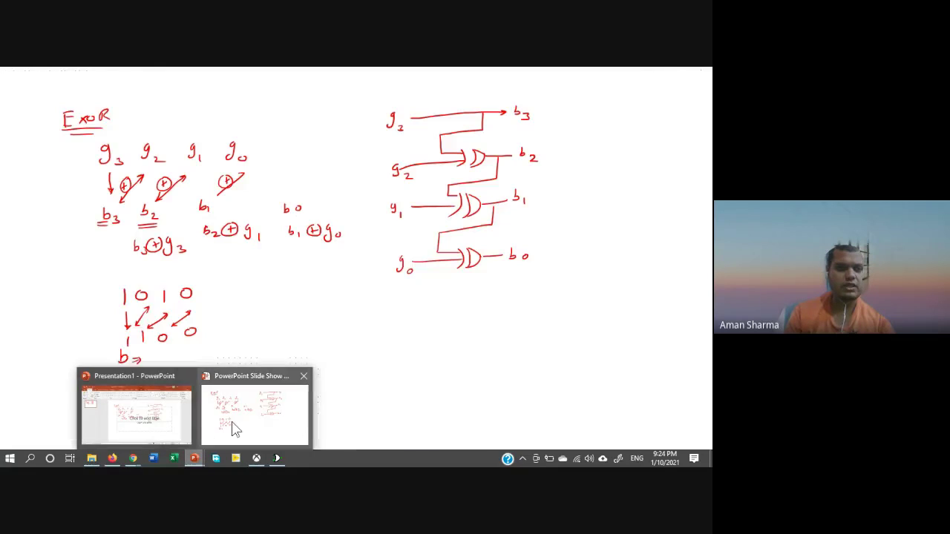
click(233, 429)
key(Escape)
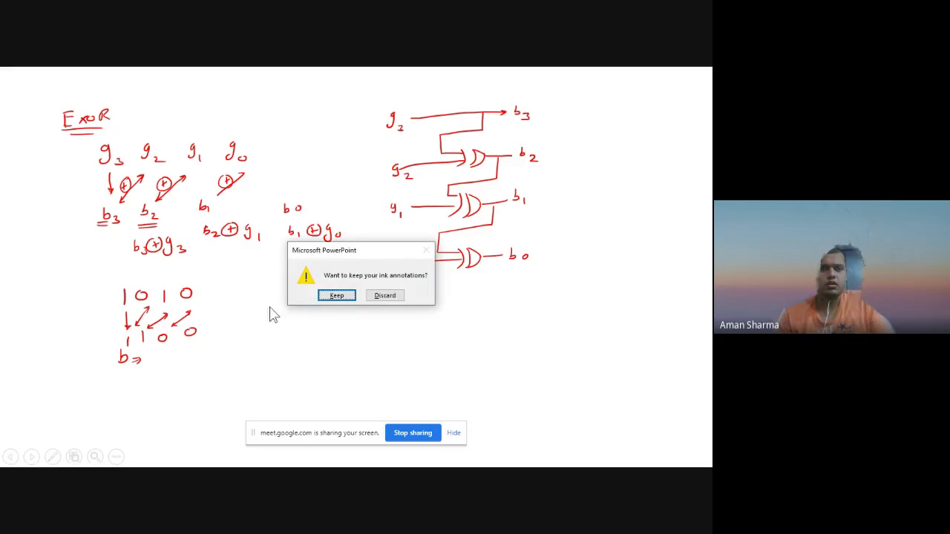
click(332, 296)
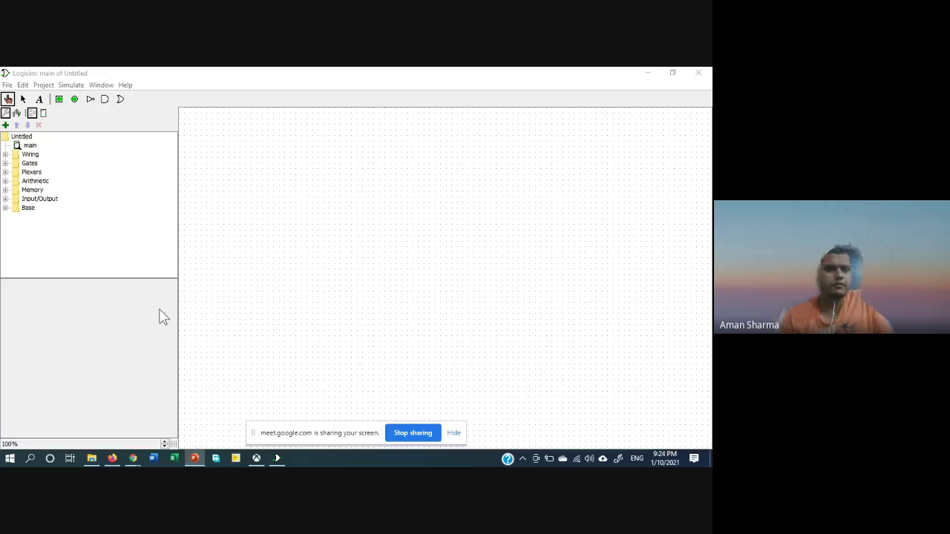
- Add two new slides after the annotated slide in Presentation1 and go to slide 2
click(194, 458)
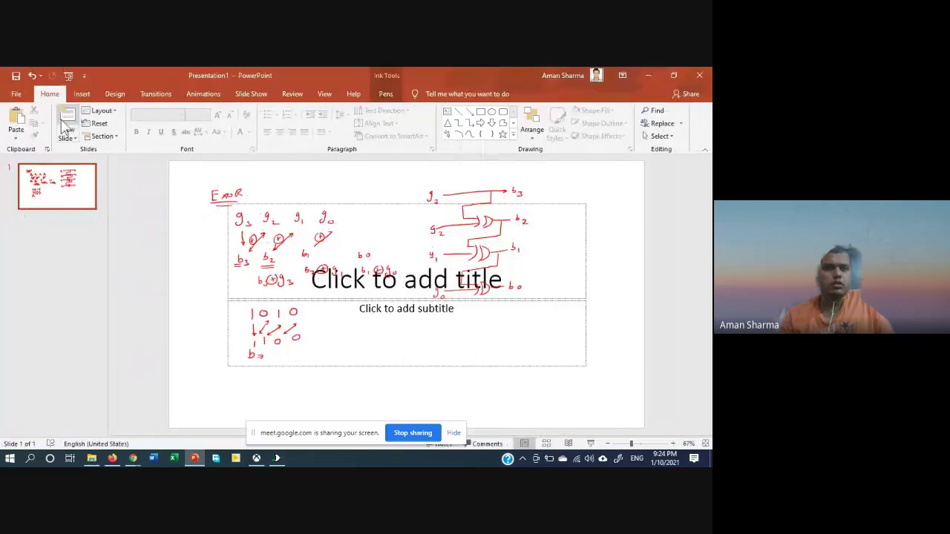
click(65, 128)
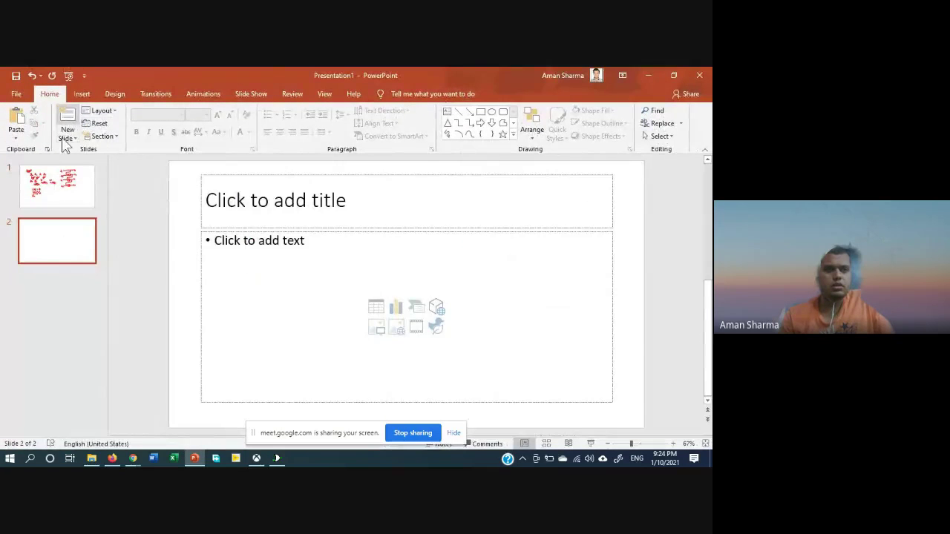
click(65, 139)
click(51, 242)
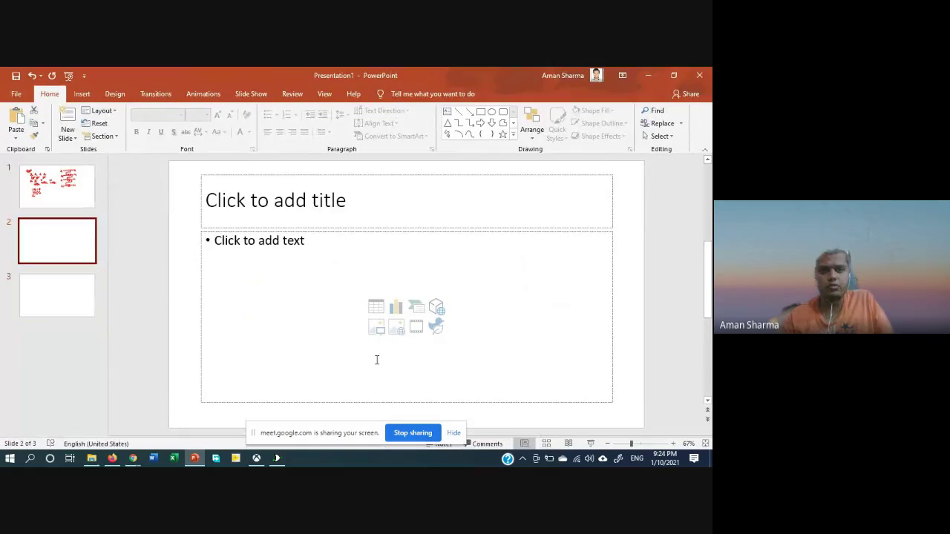
- Start the slide show from slide 2 and handwrite the underlined title "Multiplexer" with the pen
click(591, 443)
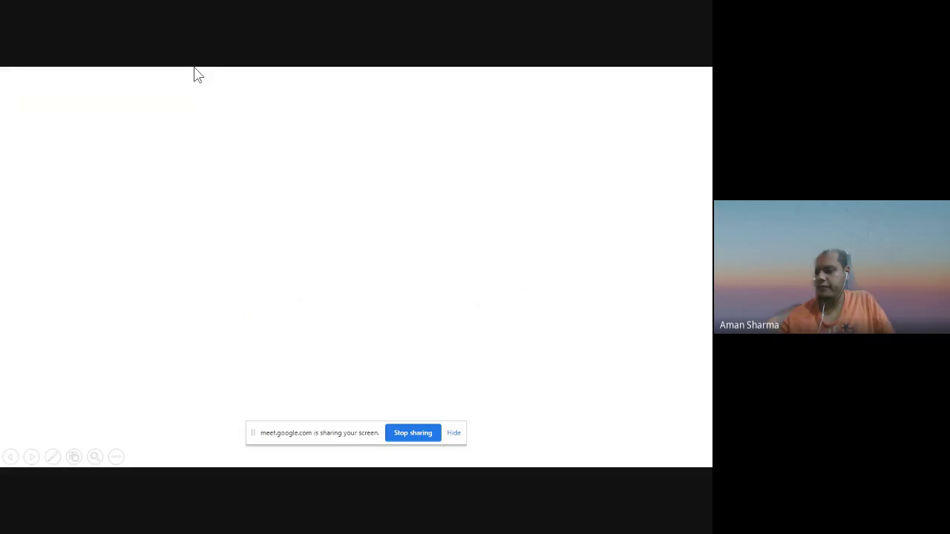
key(ctrl+p)
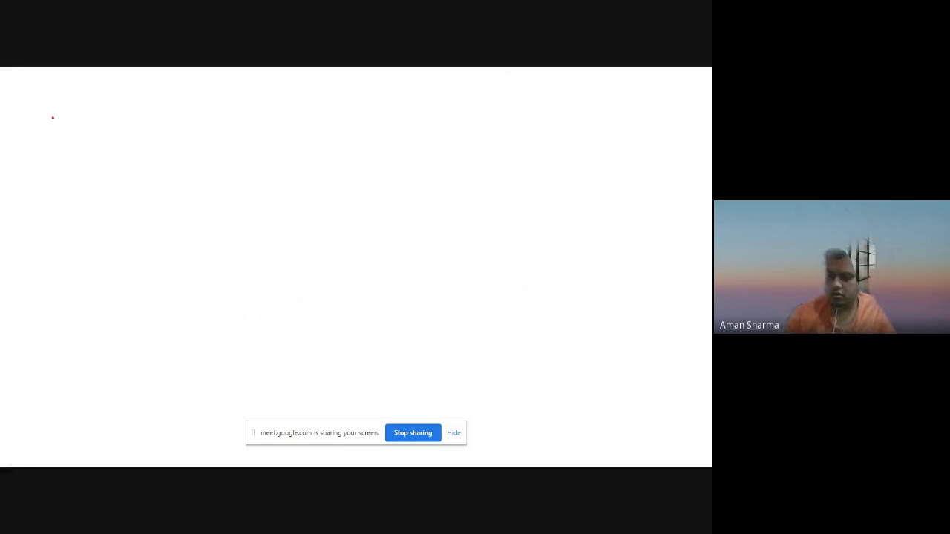
mouse_move(64, 136)
mouse_down()
mouse_move(188, 130)
mouse_move(179, 146)
mouse_up()
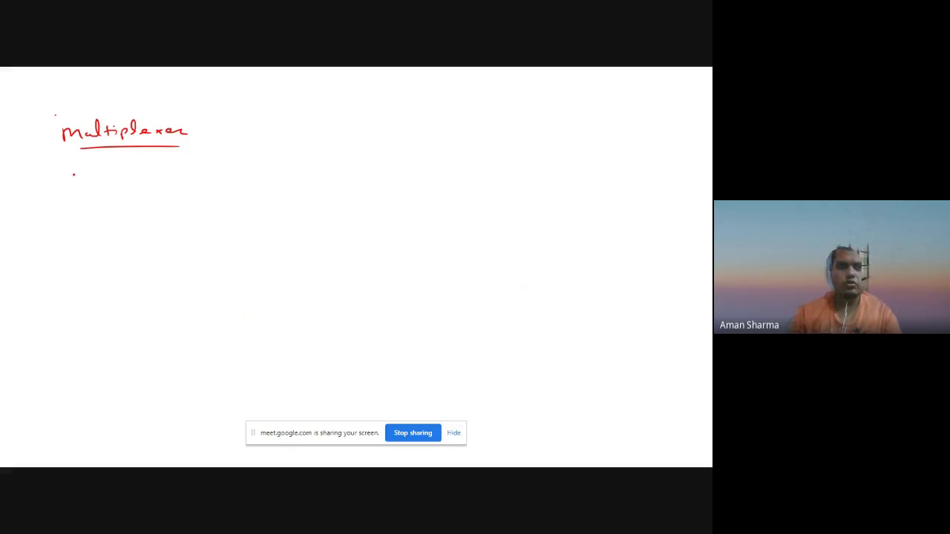
- Sketch a multiplexer with five input lines inside a curved outline and an output arrow labelled "single o/p", underlining the label
mouse_move(72, 178)
mouse_down()
mouse_move(95, 178)
mouse_move(97, 189)
mouse_up()
mouse_move(75, 200)
mouse_down()
mouse_move(98, 200)
mouse_move(106, 229)
mouse_up()
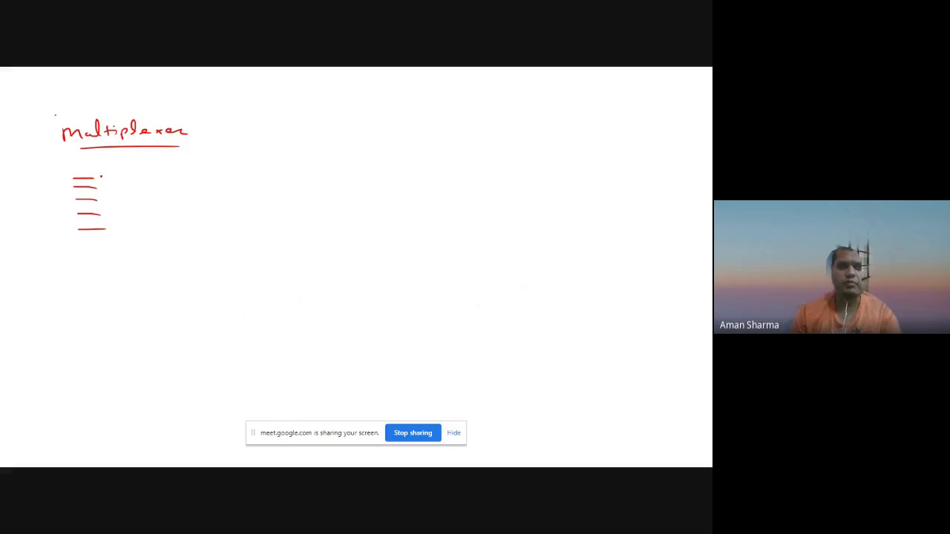
mouse_move(66, 172)
mouse_down()
mouse_move(112, 233)
mouse_move(66, 247)
mouse_up()
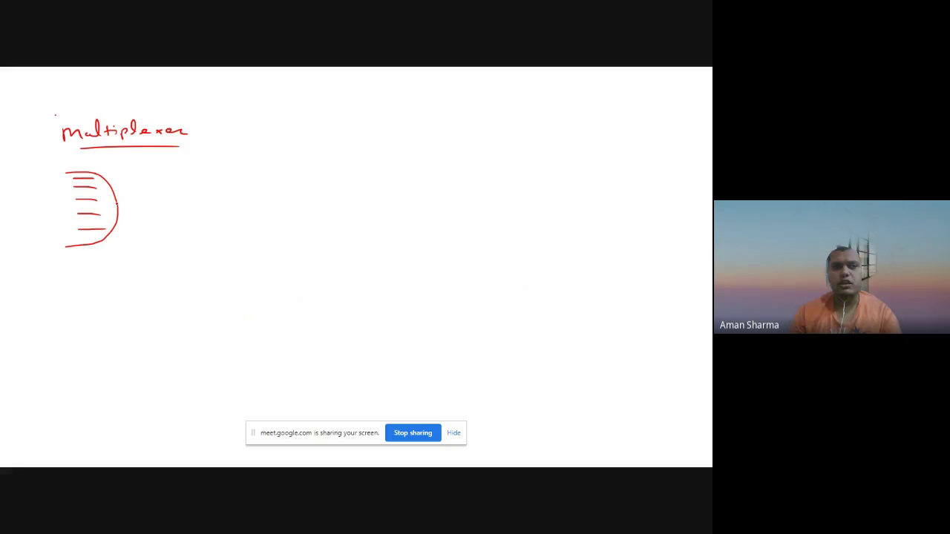
drag(117, 203, 245, 205)
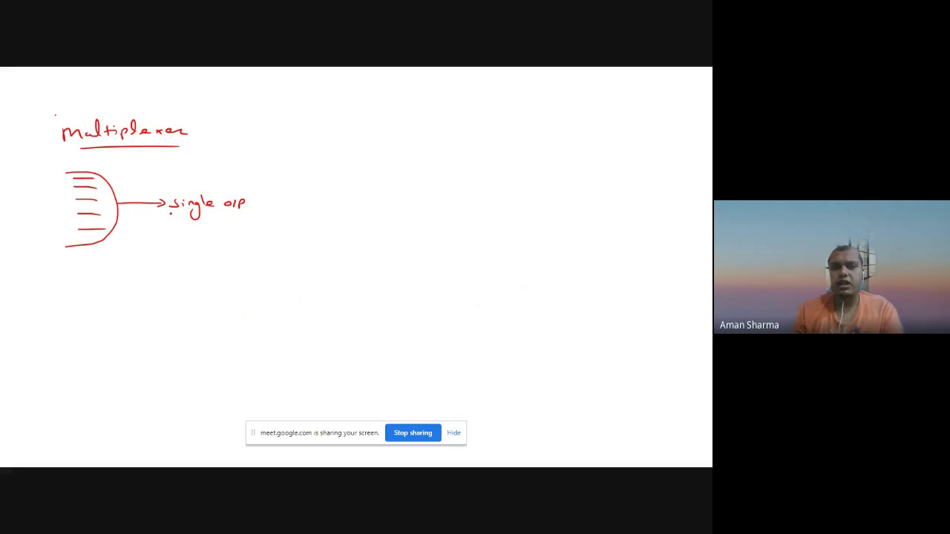
drag(169, 213, 235, 215)
- Draw three bracketed select lines beneath the curved multiplexer sketch and label them "Select", underlined
drag(94, 249, 107, 256)
mouse_move(119, 245)
mouse_down()
mouse_move(119, 257)
mouse_move(140, 256)
mouse_move(86, 283)
mouse_move(105, 282)
mouse_up()
drag(110, 273, 124, 283)
click(119, 276)
click(119, 281)
drag(129, 271, 131, 283)
mouse_move(125, 275)
mouse_down()
mouse_move(134, 274)
mouse_move(117, 292)
mouse_up()
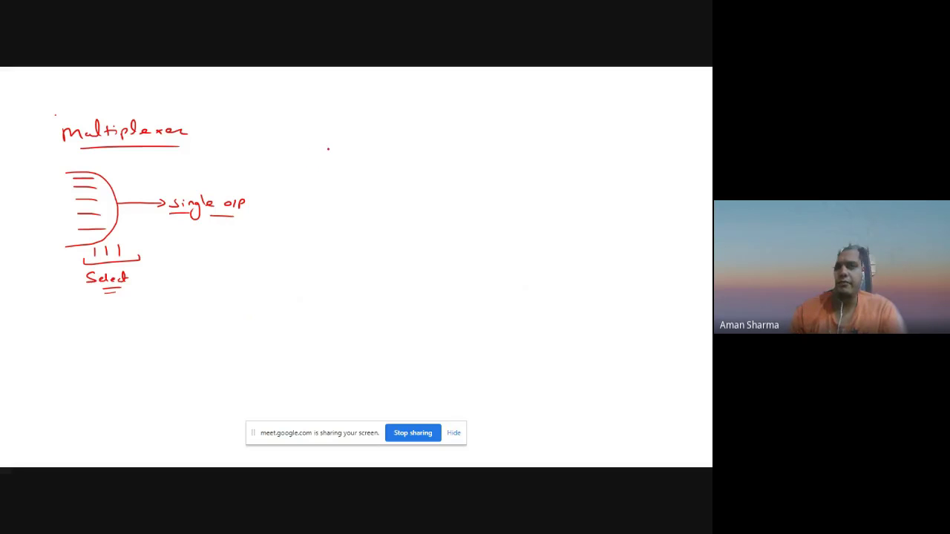
- Draw a trapezoidal multiplexer symbol beside the first sketch, with its input, select and output lines labelled I/P, Select and O/P
drag(329, 147, 330, 199)
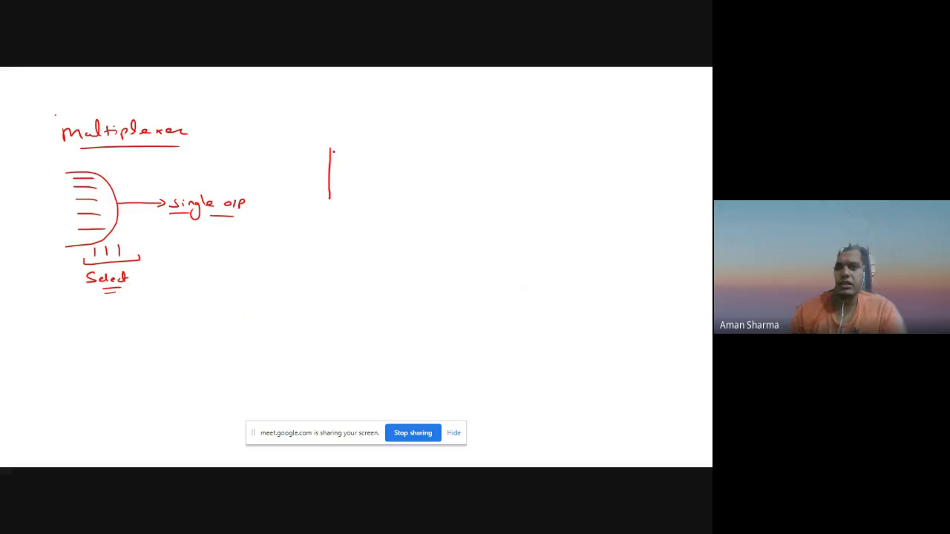
mouse_move(332, 148)
mouse_down()
mouse_move(365, 157)
mouse_move(366, 185)
mouse_move(329, 199)
mouse_up()
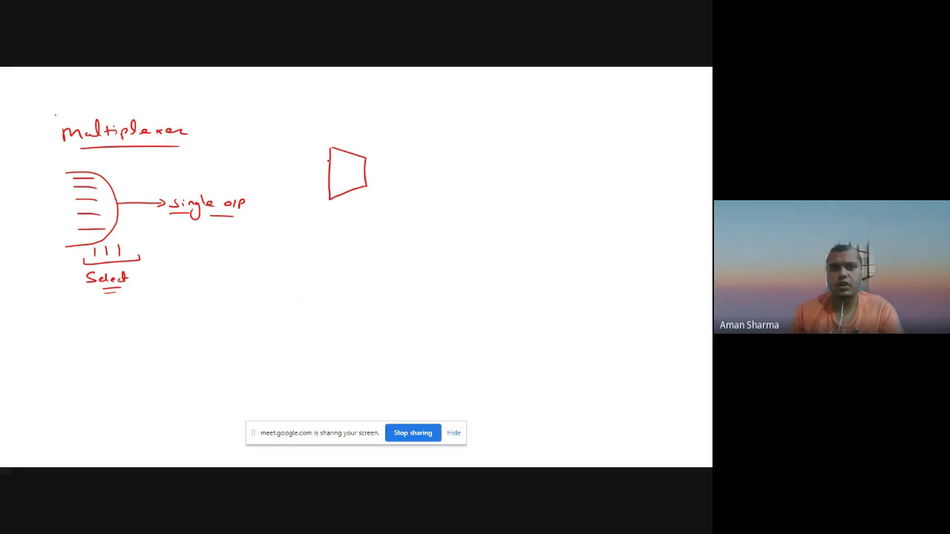
drag(329, 159, 320, 165)
mouse_move(329, 171)
mouse_down()
mouse_move(319, 172)
mouse_move(319, 183)
mouse_up()
mouse_move(330, 190)
mouse_down()
mouse_move(297, 180)
mouse_move(306, 175)
mouse_move(348, 202)
mouse_up()
mouse_move(354, 192)
mouse_down()
mouse_move(341, 222)
mouse_move(366, 222)
mouse_up()
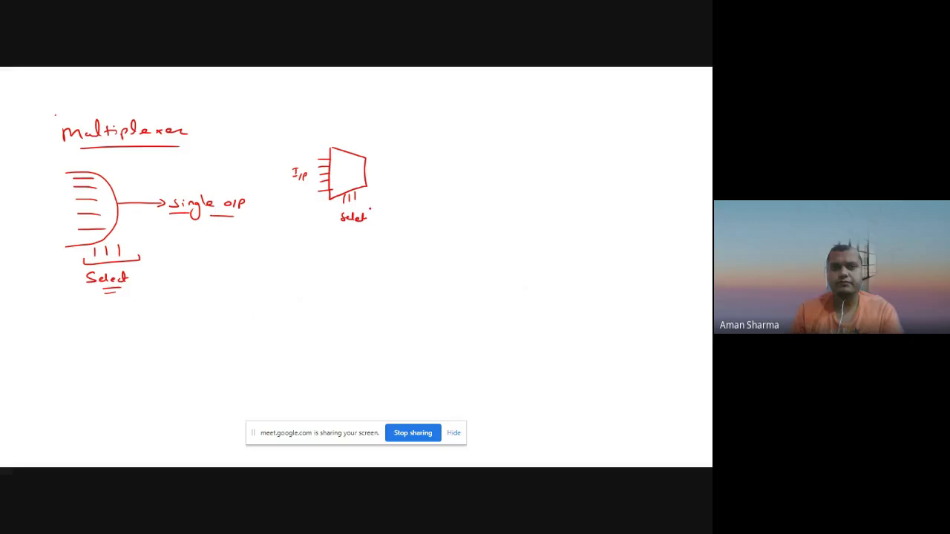
drag(366, 174, 387, 178)
drag(394, 171, 398, 180)
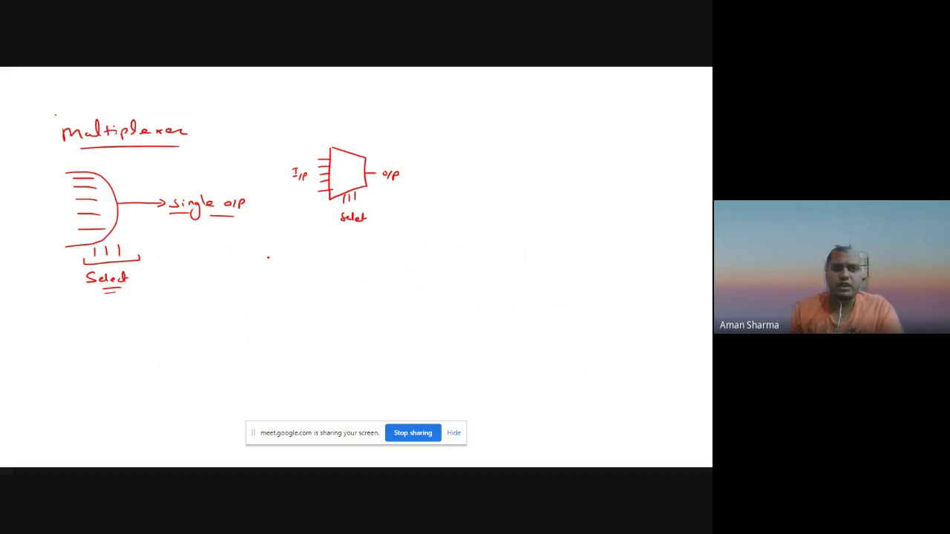
- Write an underlined "AND" below the multiplexer symbol and sketch two AND gates stacked beside it
drag(266, 261, 275, 256)
mouse_move(285, 261)
mouse_down()
mouse_move(285, 251)
mouse_move(296, 260)
mouse_up()
drag(297, 249, 294, 265)
drag(272, 270, 290, 269)
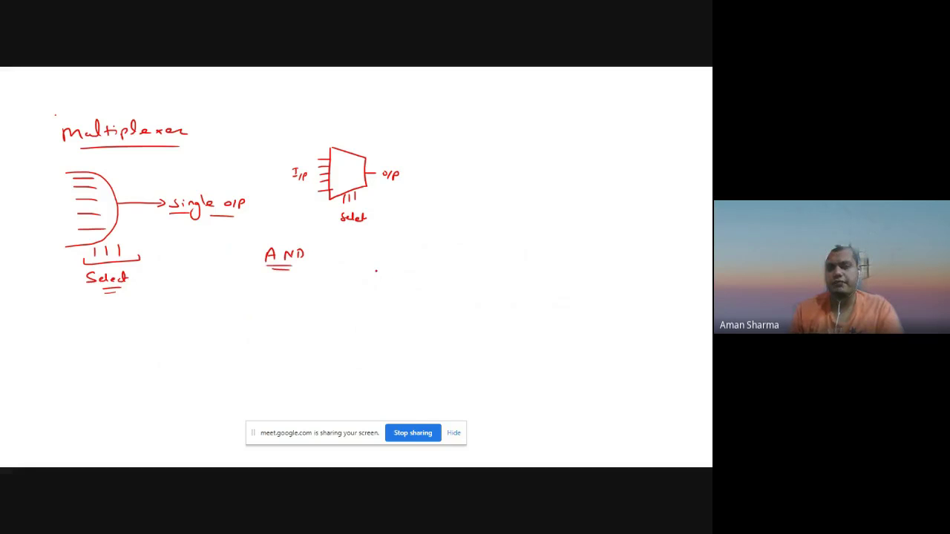
mouse_move(376, 271)
mouse_down()
mouse_move(380, 283)
mouse_move(394, 284)
mouse_move(379, 285)
mouse_move(381, 326)
mouse_move(403, 314)
mouse_move(402, 324)
mouse_move(381, 327)
mouse_up()
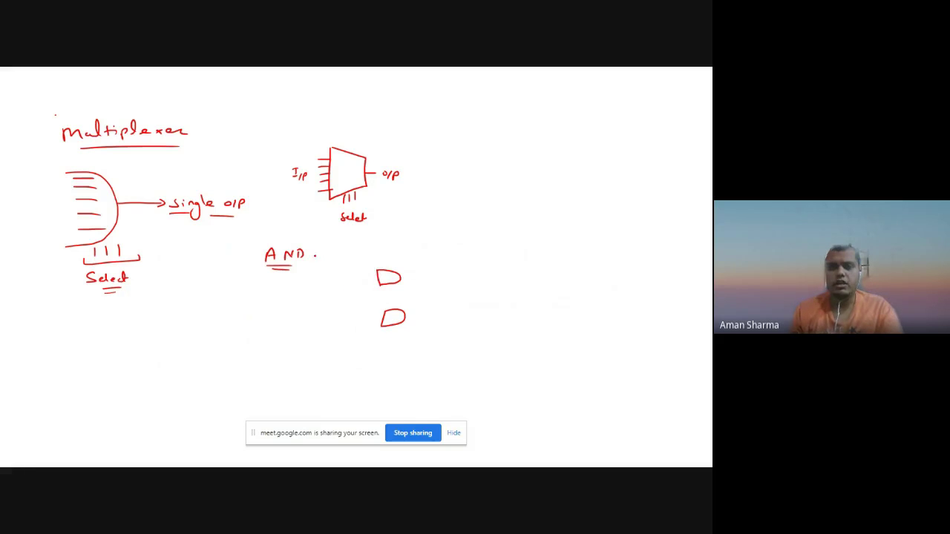
- Note the ratios 2:1, underlined, and 4:1 above the symbol, and sketch two more AND gates below the existing pair
drag(270, 99, 297, 108)
drag(271, 114, 297, 114)
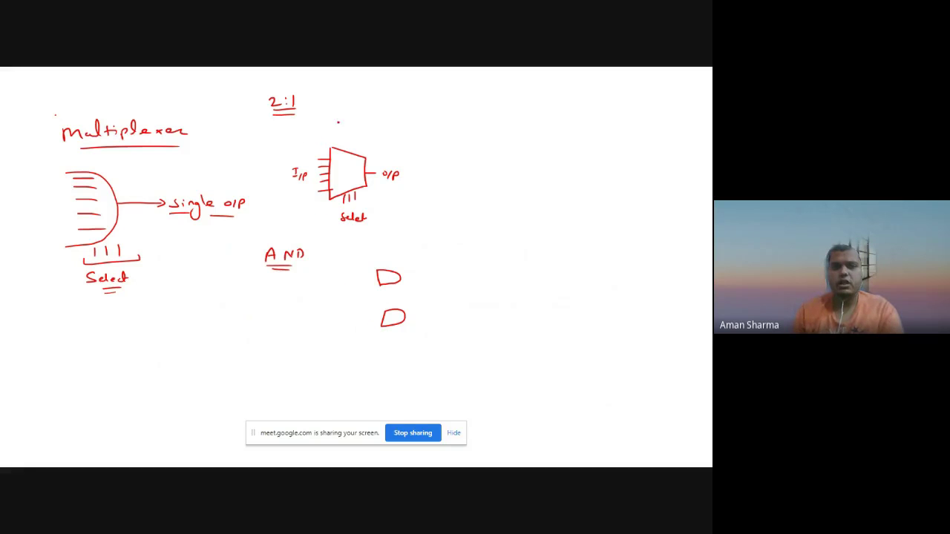
drag(351, 100, 356, 109)
mouse_move(354, 102)
mouse_down()
mouse_move(354, 114)
mouse_move(366, 115)
mouse_up()
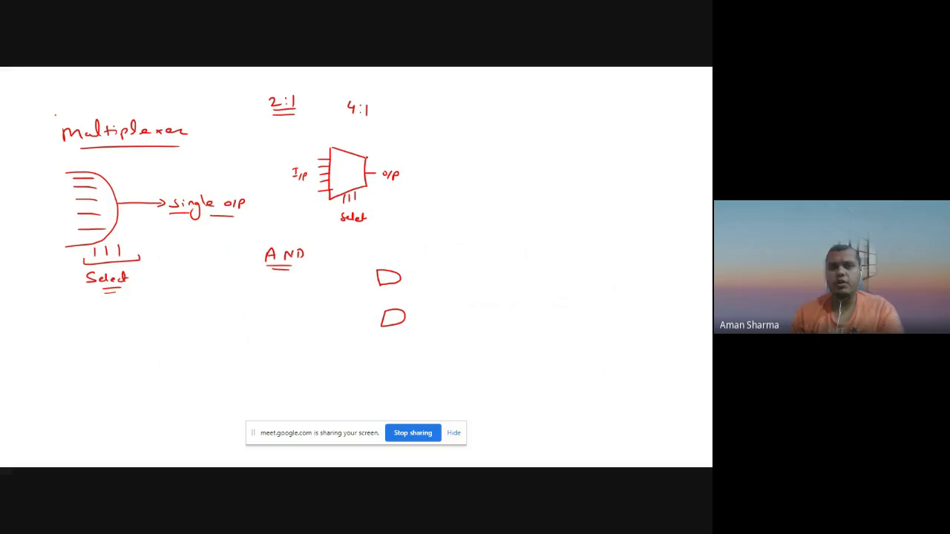
mouse_move(385, 346)
mouse_down()
mouse_move(405, 352)
mouse_move(388, 362)
mouse_move(386, 388)
mouse_move(405, 377)
mouse_move(387, 387)
mouse_up()
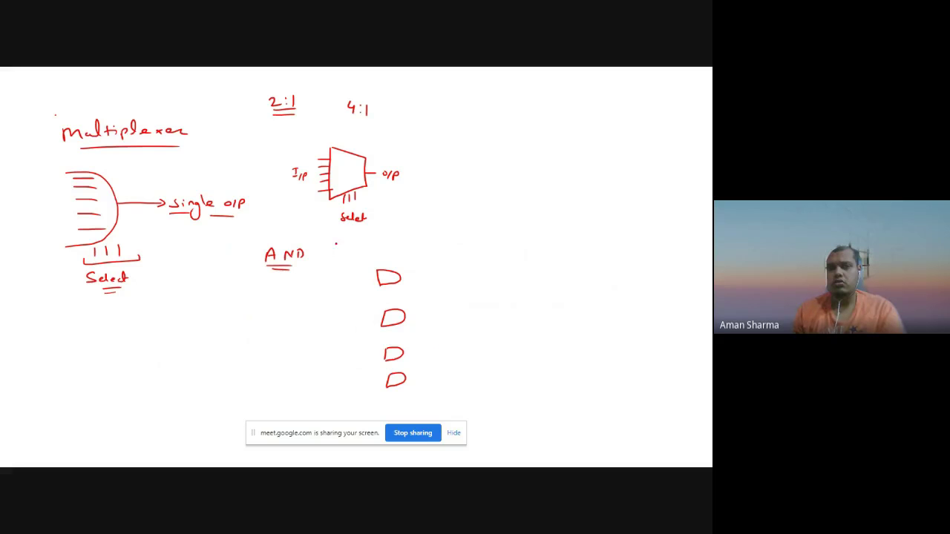
- Write an underlined "2:1" heading on the slide's free side and draw two AND gates below it with inputs I0 and I1
click(508, 153)
click(509, 156)
drag(496, 152, 515, 164)
drag(496, 168, 515, 167)
mouse_move(550, 200)
mouse_down()
mouse_move(549, 224)
mouse_move(557, 198)
mouse_move(567, 220)
mouse_move(549, 225)
mouse_move(547, 272)
mouse_move(577, 256)
mouse_move(549, 273)
mouse_up()
drag(549, 207, 498, 205)
drag(494, 196, 508, 201)
mouse_move(549, 262)
mouse_down()
mouse_move(505, 264)
mouse_move(508, 257)
mouse_up()
drag(499, 264, 510, 269)
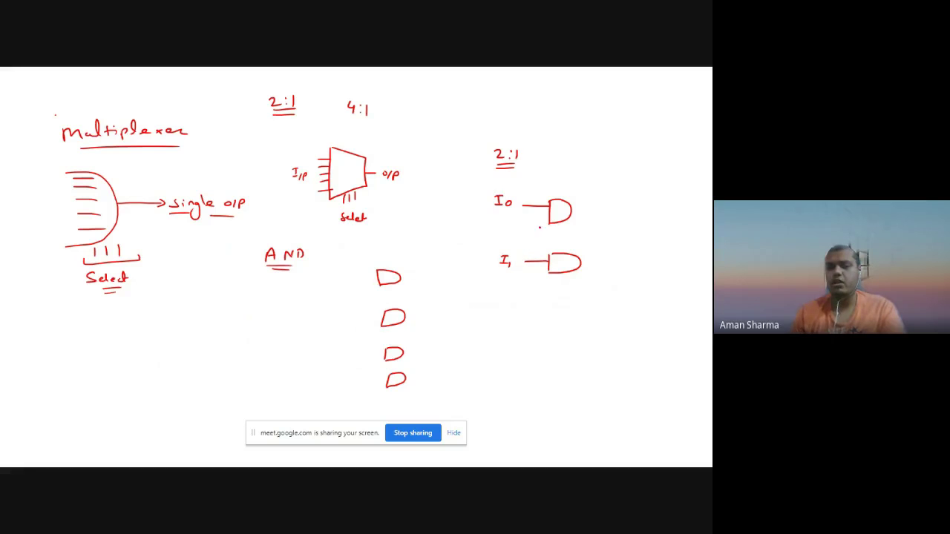
- Wire select line S, with an inverter, to the AND gates' second inputs and join both gate outputs in an OR gate
drag(549, 216, 537, 216)
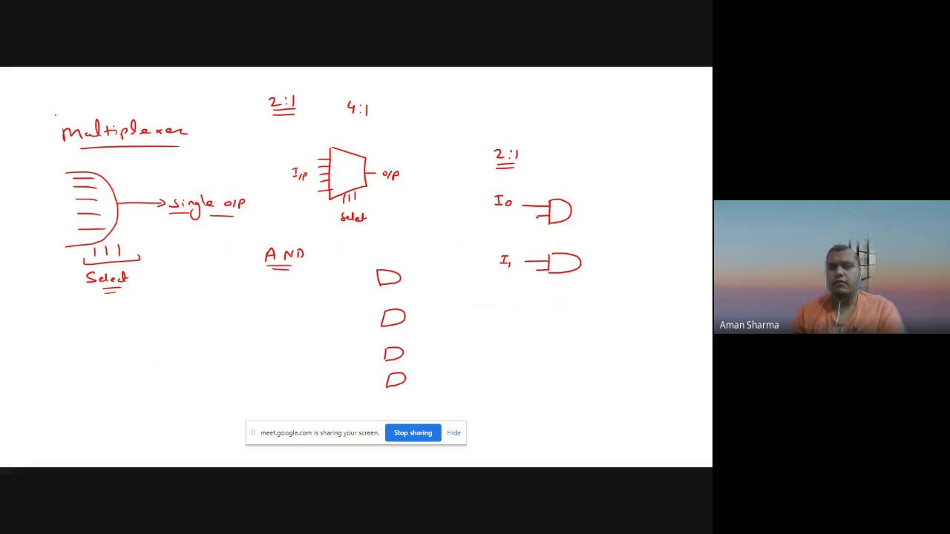
mouse_move(536, 215)
mouse_down()
mouse_move(535, 259)
mouse_move(518, 267)
mouse_move(518, 282)
mouse_move(483, 289)
mouse_move(539, 284)
mouse_move(543, 273)
mouse_move(536, 295)
mouse_up()
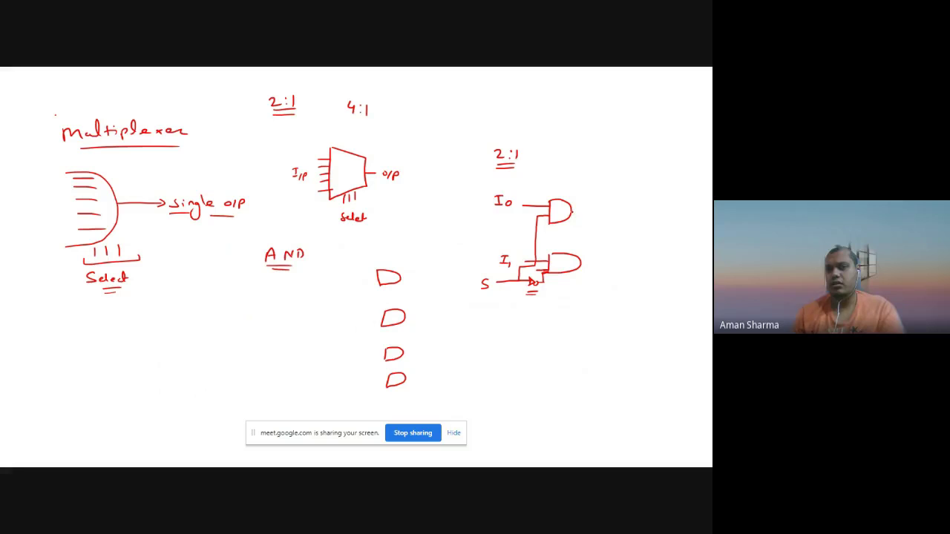
mouse_move(572, 211)
mouse_down()
mouse_move(585, 212)
mouse_move(590, 238)
mouse_move(602, 242)
mouse_move(600, 263)
mouse_move(613, 240)
mouse_move(615, 257)
mouse_move(628, 245)
mouse_move(613, 257)
mouse_move(643, 245)
mouse_up()
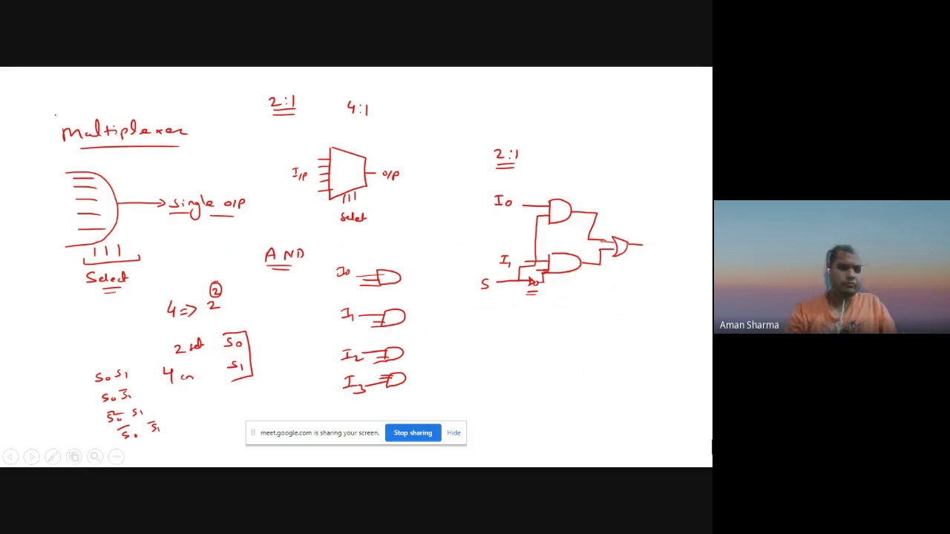
- Switch to Logisim and place an AND gate in the upper part of the empty main circuit
key(alt+Tab)
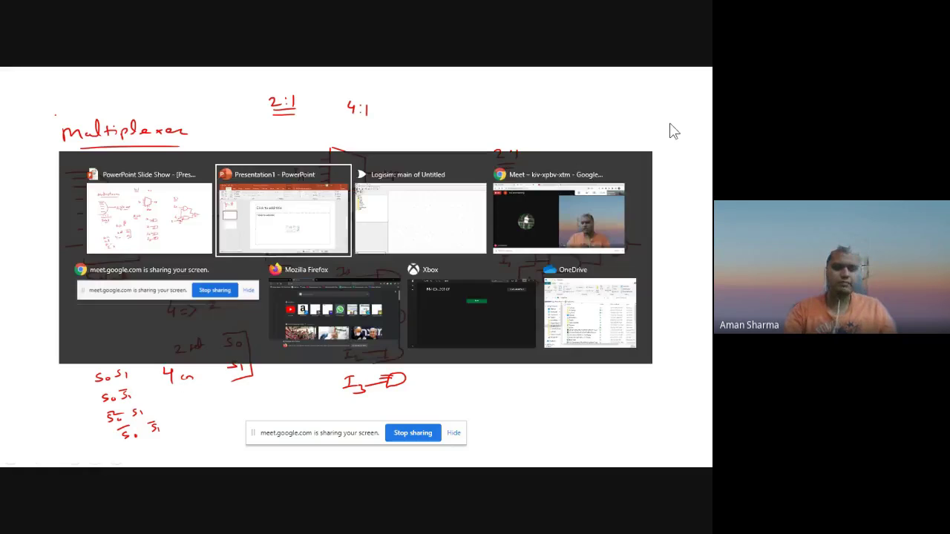
key(alt+Tab)
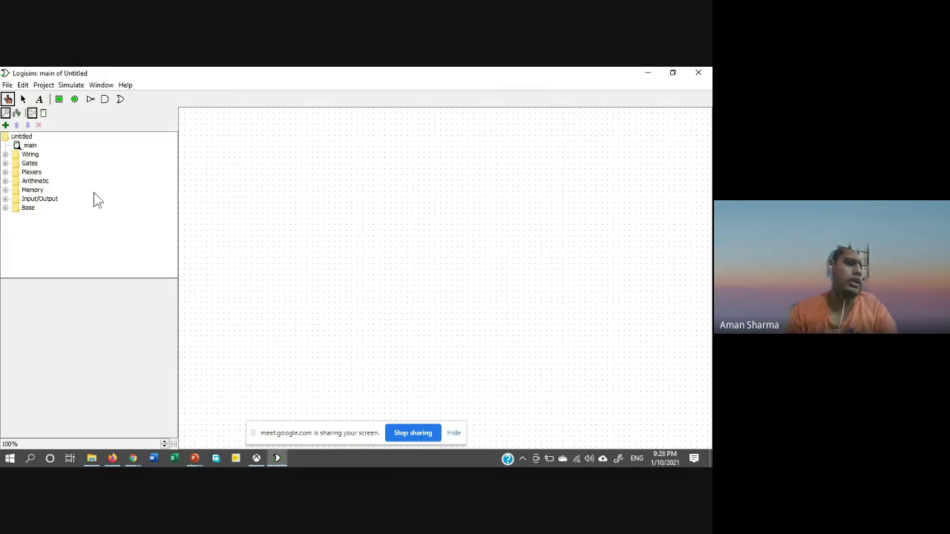
click(5, 163)
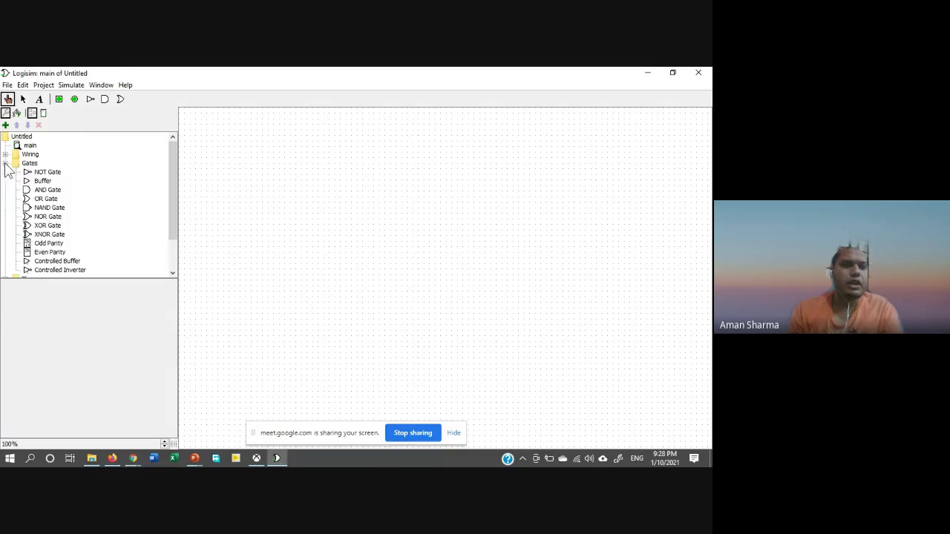
click(49, 191)
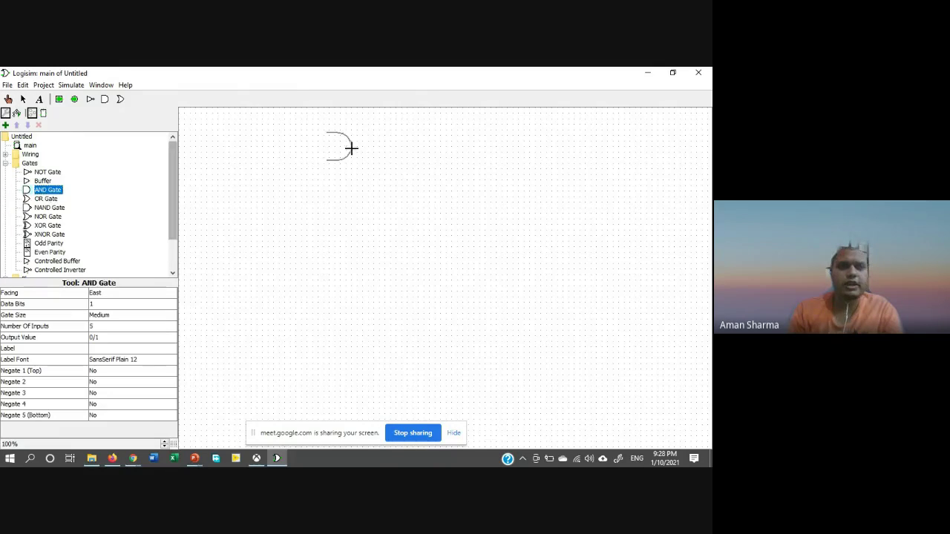
click(325, 164)
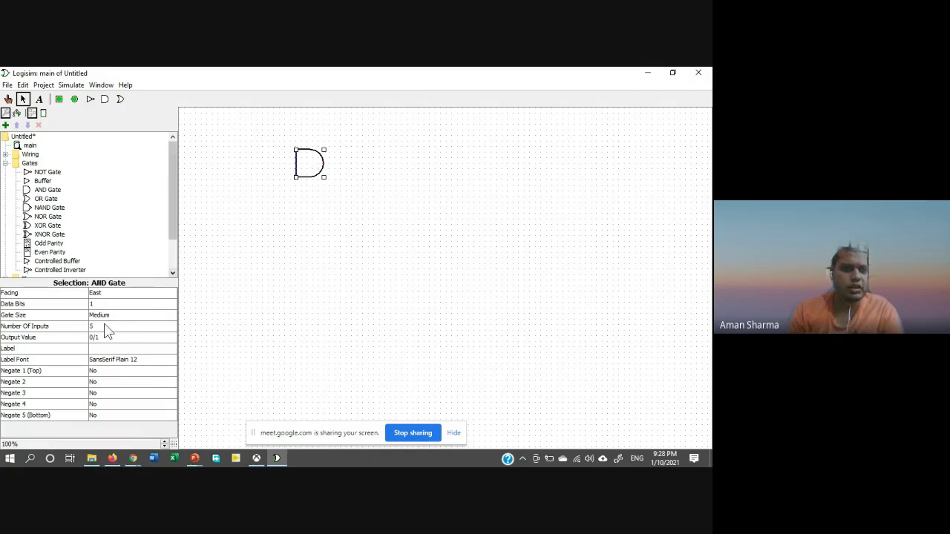
- Set the placed AND gate's number of inputs to 2 and deselect it
click(104, 326)
click(115, 337)
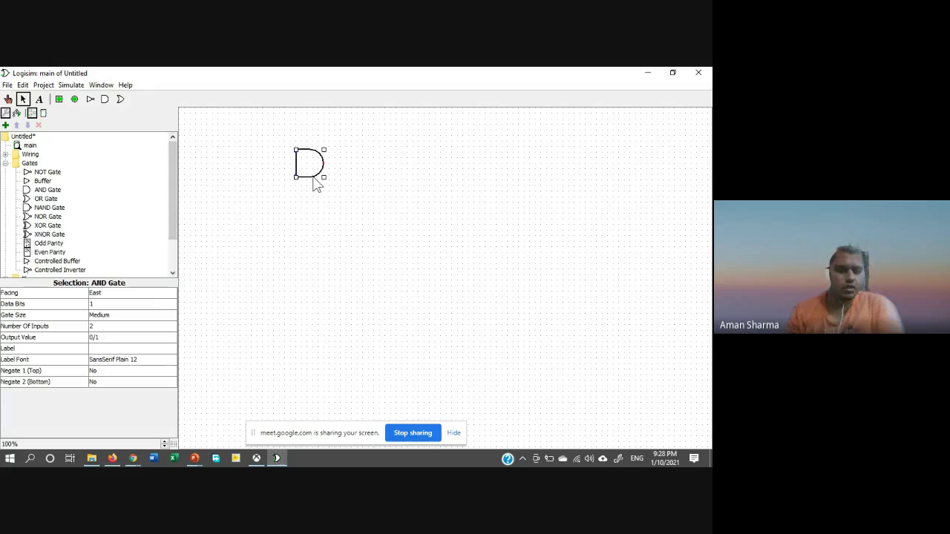
click(316, 246)
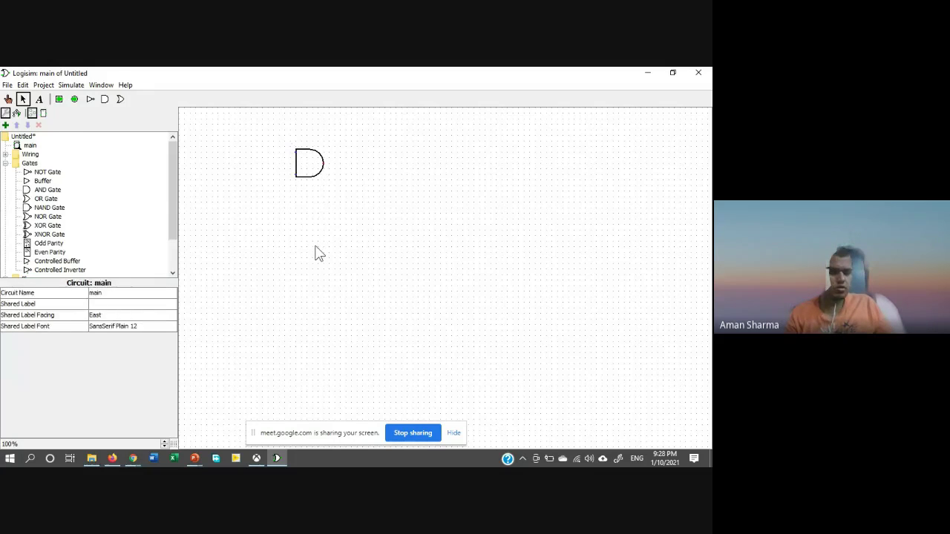
- Paste a copy of the two-input AND gate and place it directly below the original, aligned with it
key(ctrl+v)
drag(317, 176, 310, 230)
click(272, 202)
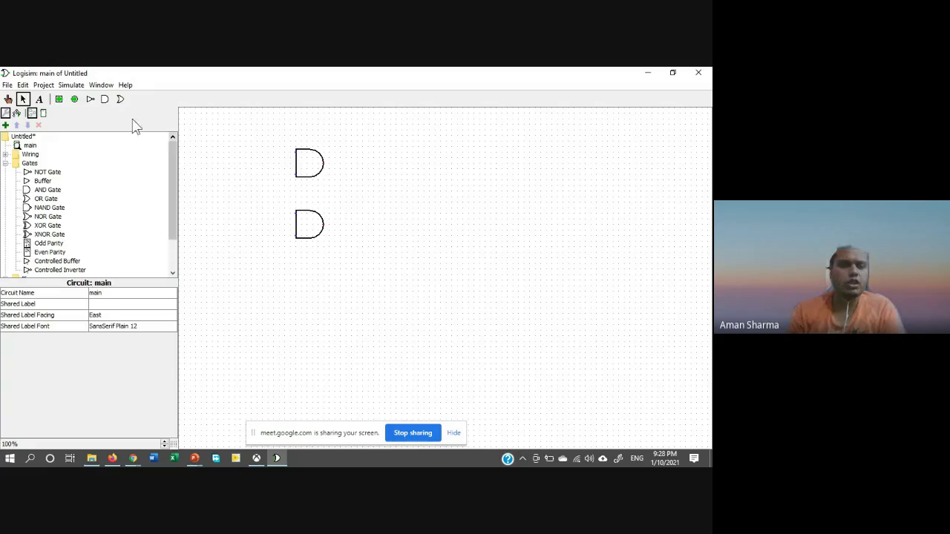
- Place an input pin to the upper left of the AND gates and label it I0
click(59, 101)
click(205, 137)
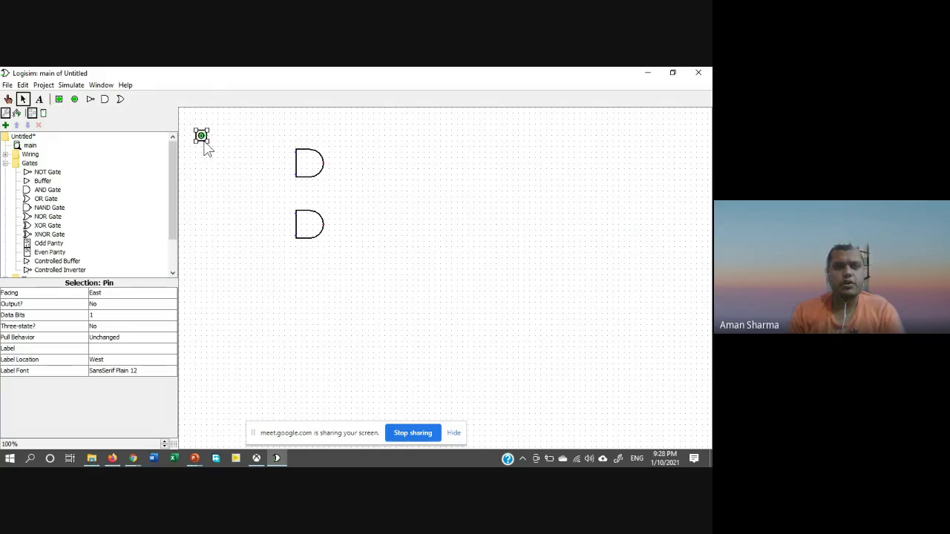
click(115, 349)
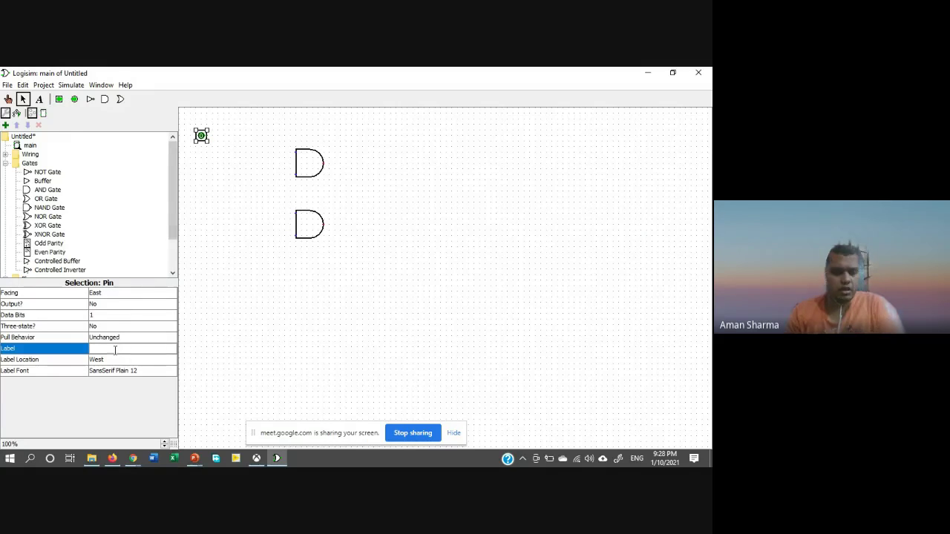
key(Return)
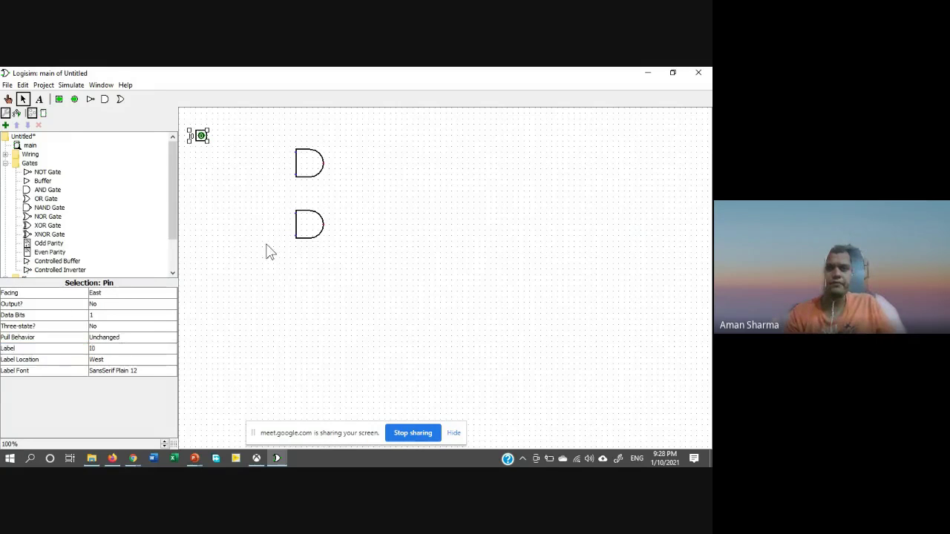
click(238, 205)
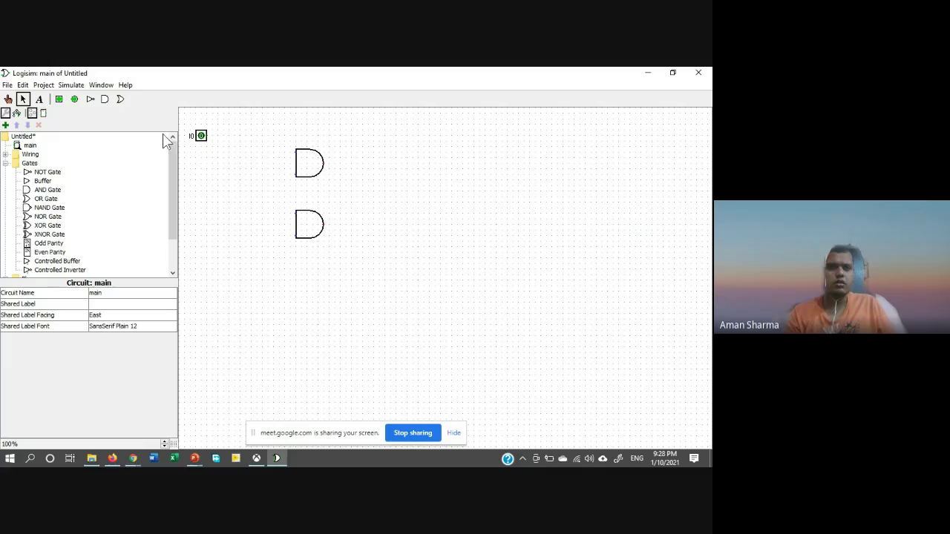
- Place a second input pin directly below I0 and label it I1
click(60, 99)
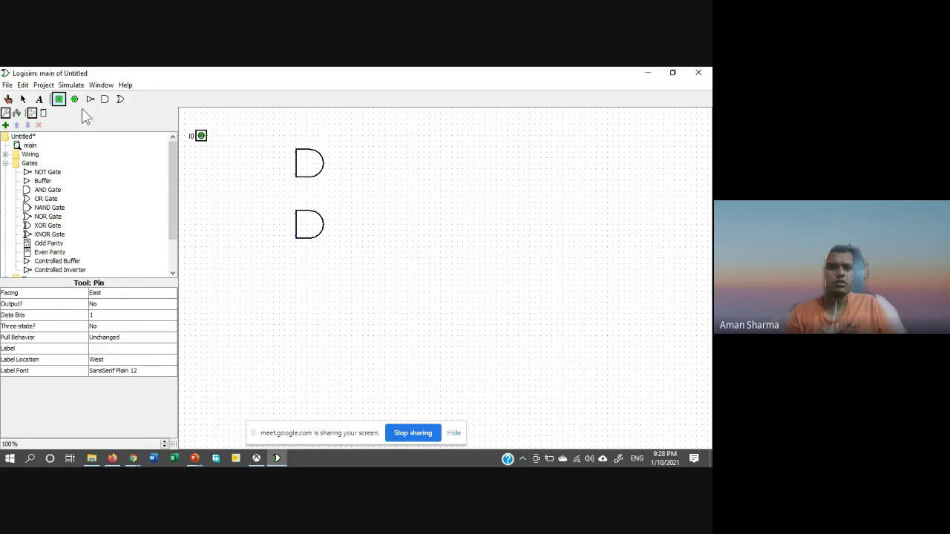
click(200, 169)
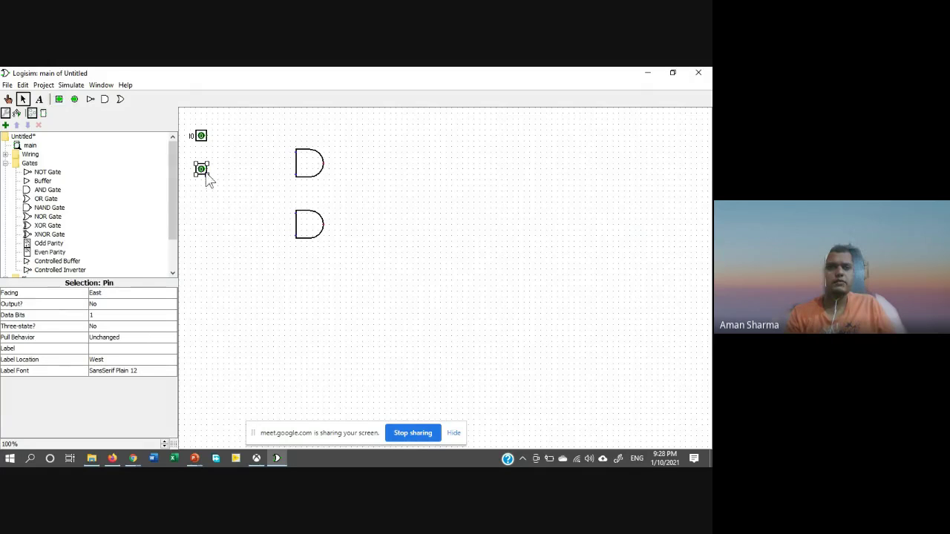
click(96, 349)
text(I1)
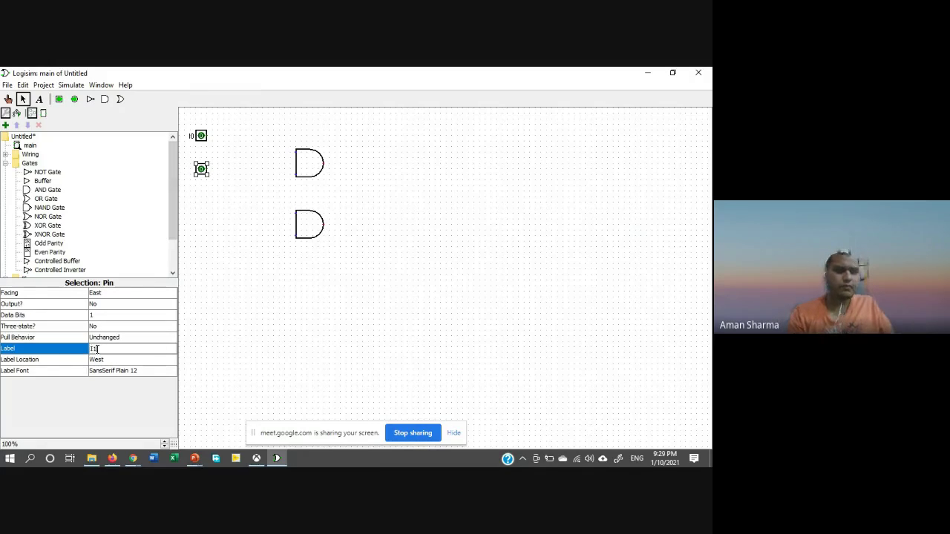
click(215, 277)
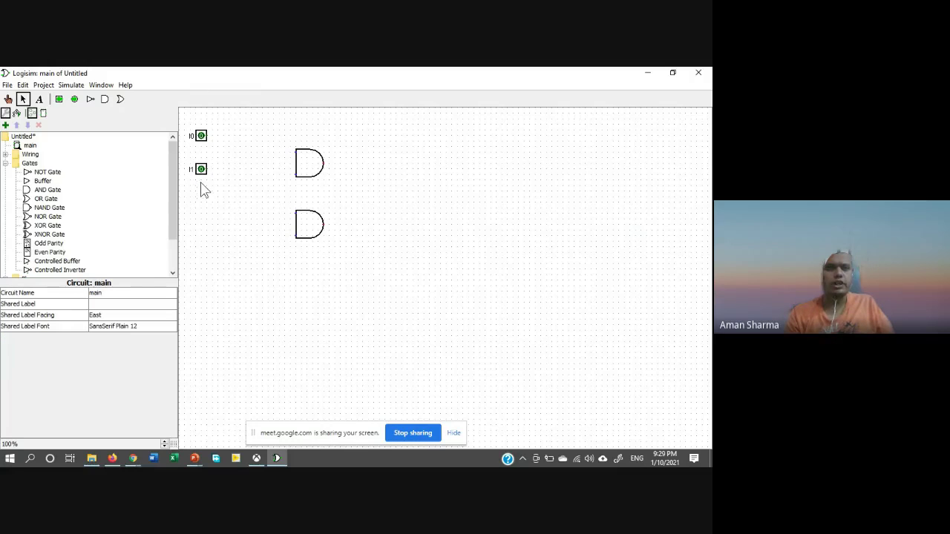
- Place a third input pin below I1, lower than both AND gates, and label it Select
click(58, 98)
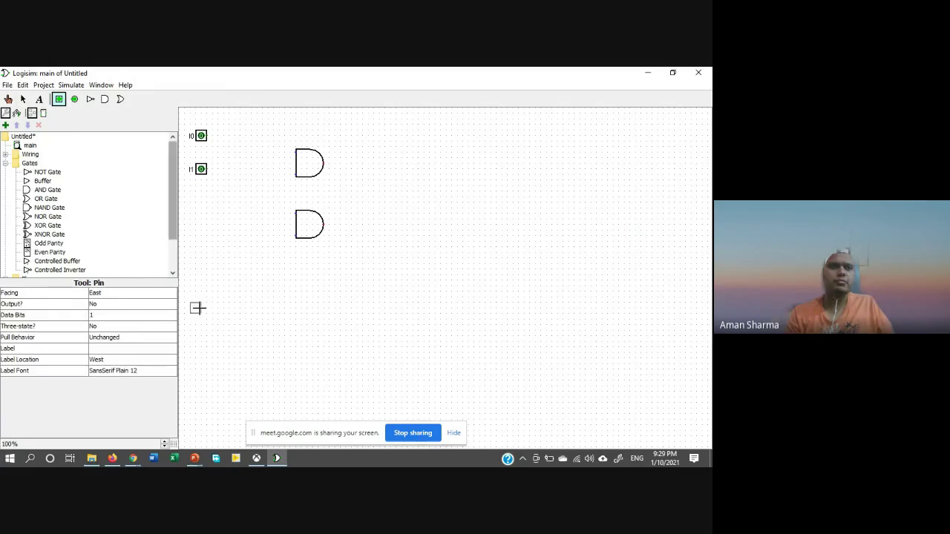
click(202, 258)
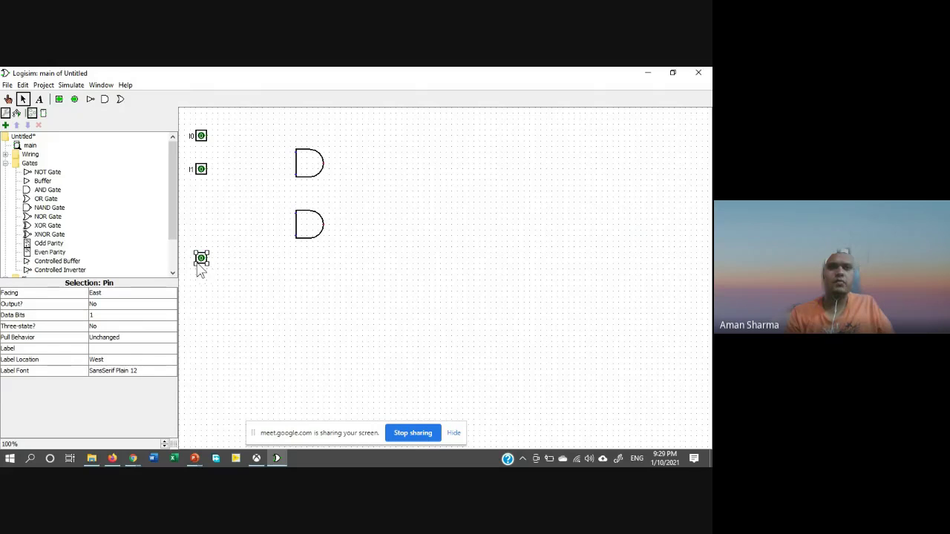
click(124, 349)
text(Select)
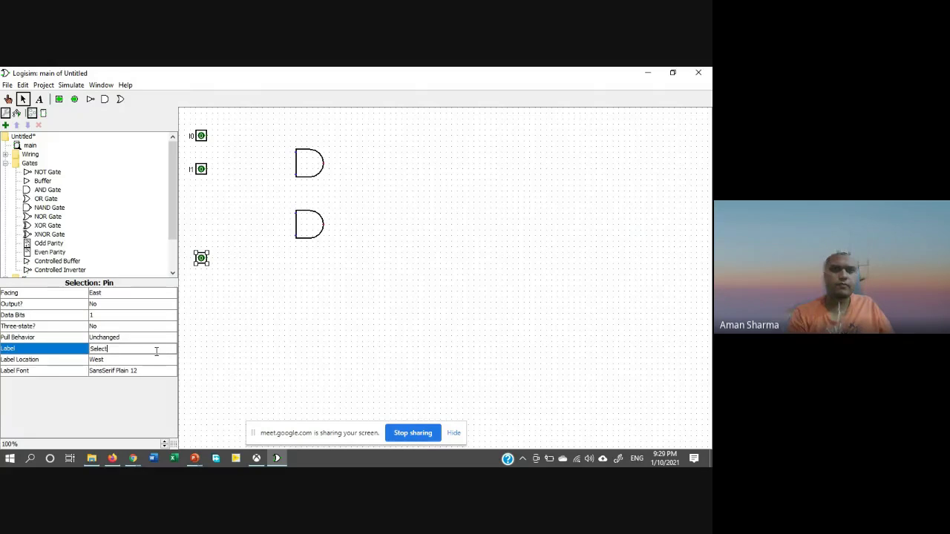
key(Return)
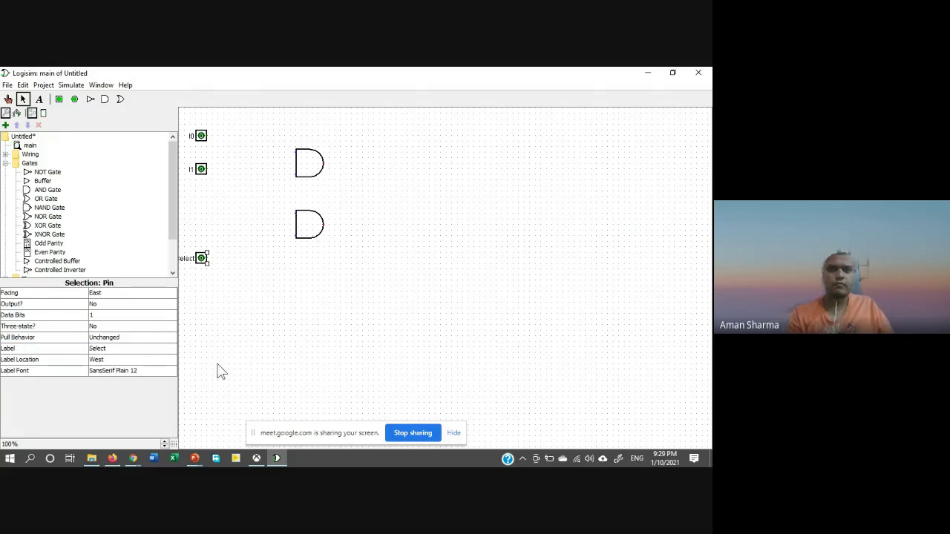
click(223, 373)
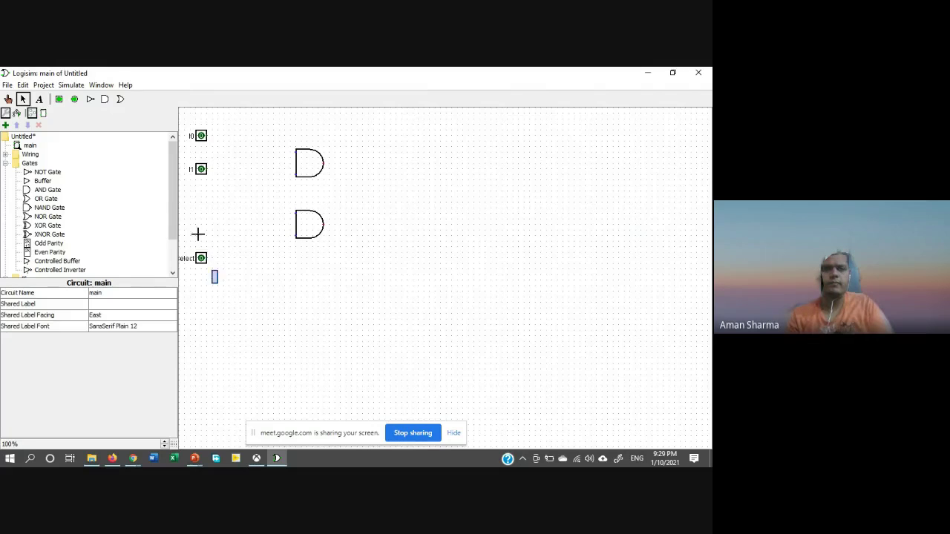
- Move the I0, I1 and Select pins slightly to the right so their labels clear the canvas edge
drag(216, 280, 213, 136)
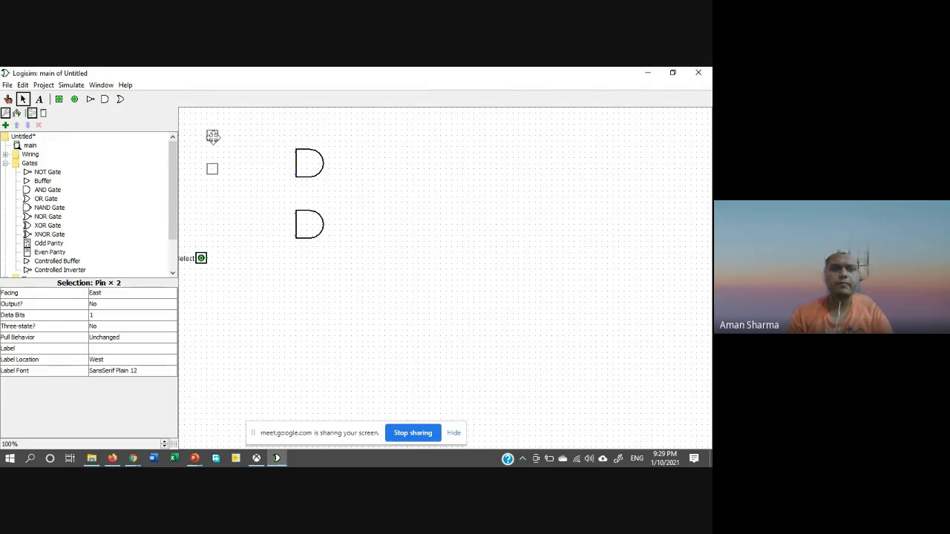
drag(213, 297, 211, 257)
click(293, 347)
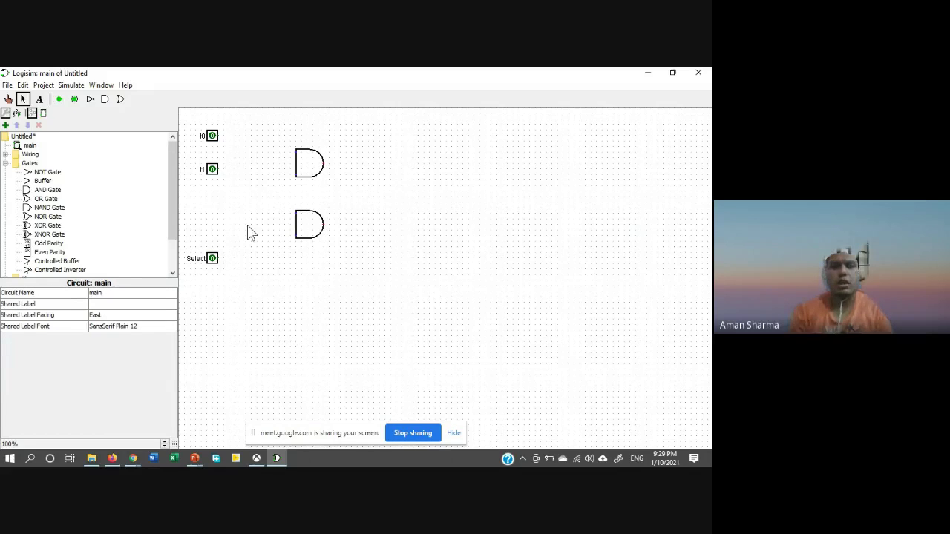
- Wire I0 to the upper AND gate's first input and I1 to the lower AND gate's first input
mouse_move(219, 137)
mouse_down()
mouse_move(295, 163)
mouse_move(263, 159)
mouse_move(295, 153)
mouse_up()
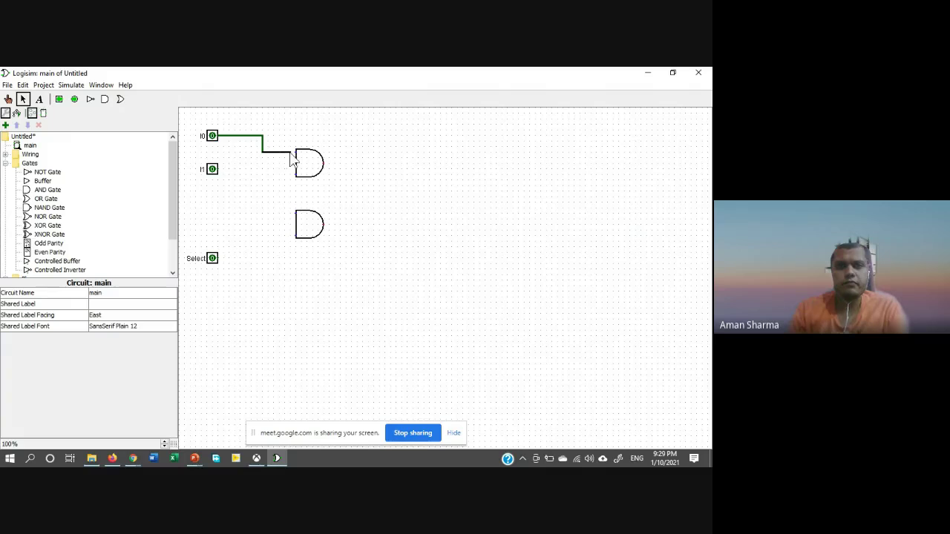
mouse_move(220, 173)
mouse_down()
mouse_move(264, 179)
mouse_move(262, 170)
mouse_move(271, 231)
mouse_move(274, 212)
mouse_move(295, 225)
mouse_up()
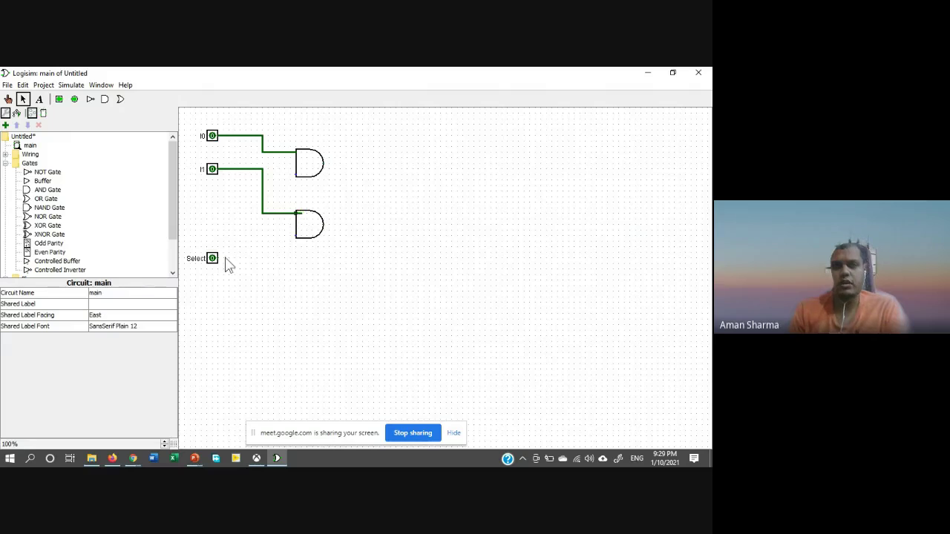
click(301, 223)
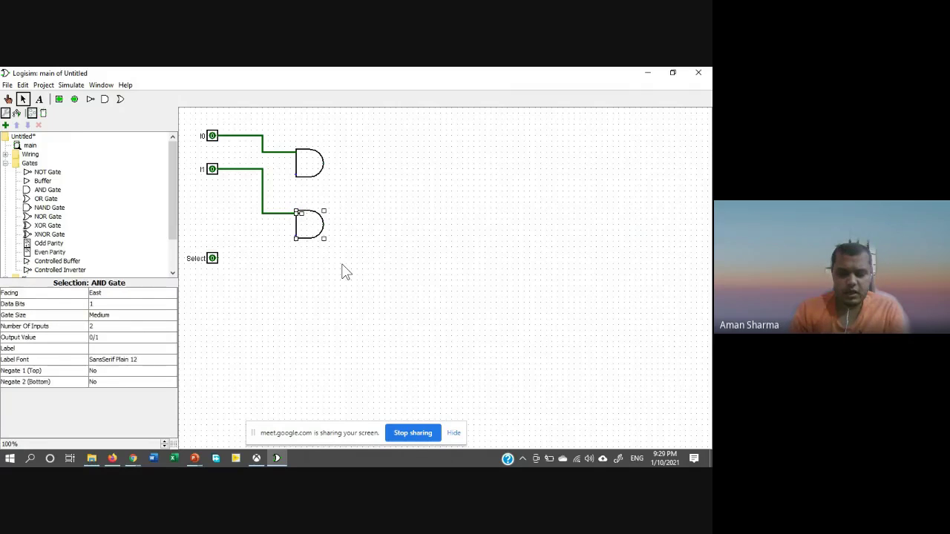
key(Delete)
key(ctrl+z)
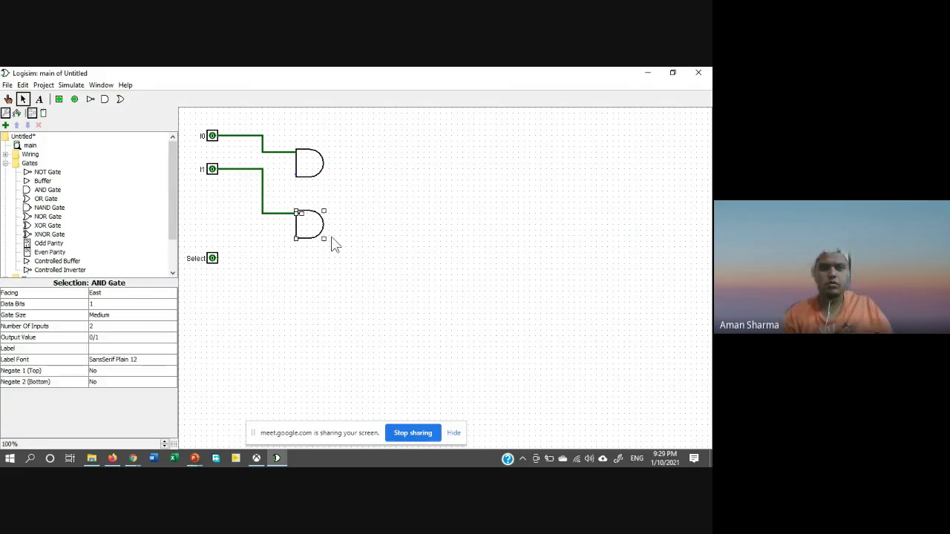
- Delete the horizontal I1 wire segment at the lower AND gate and redraw it to the gate's upper input
click(301, 222)
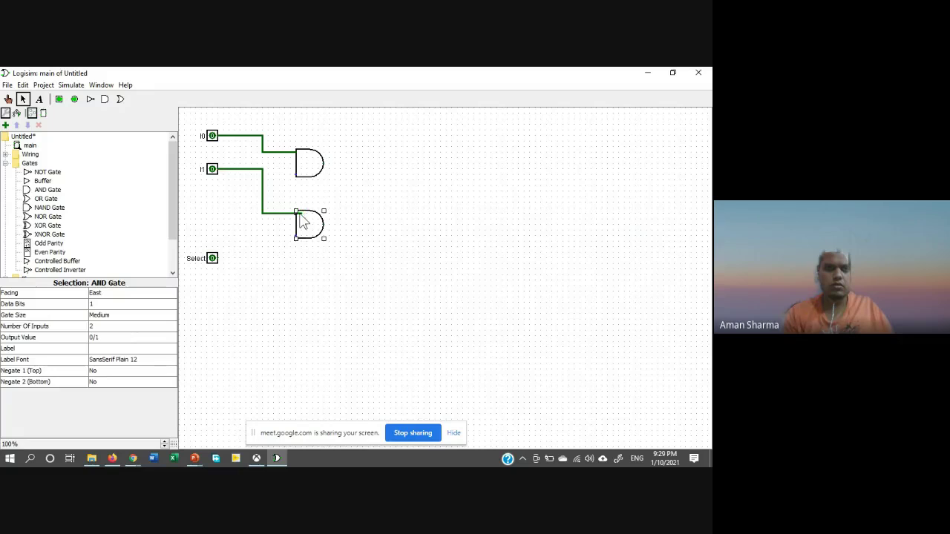
click(285, 215)
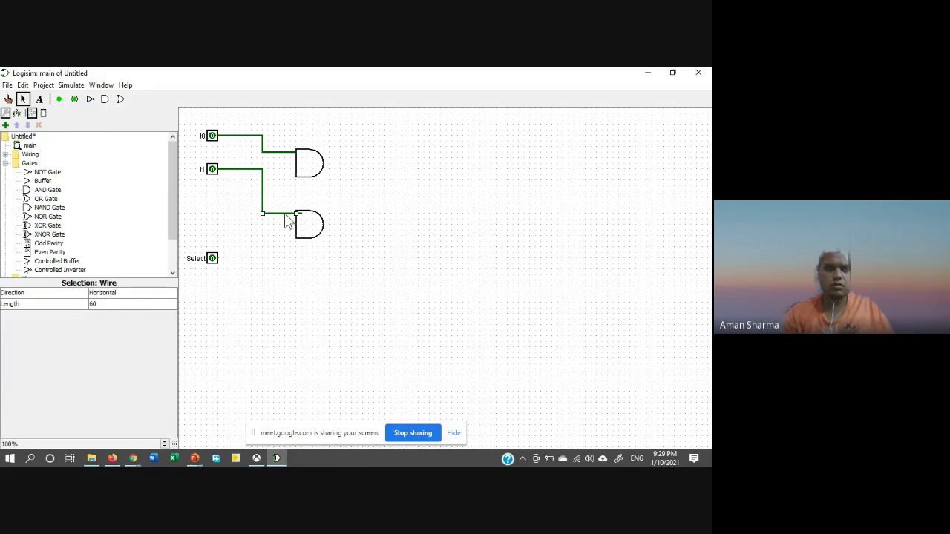
key(Delete)
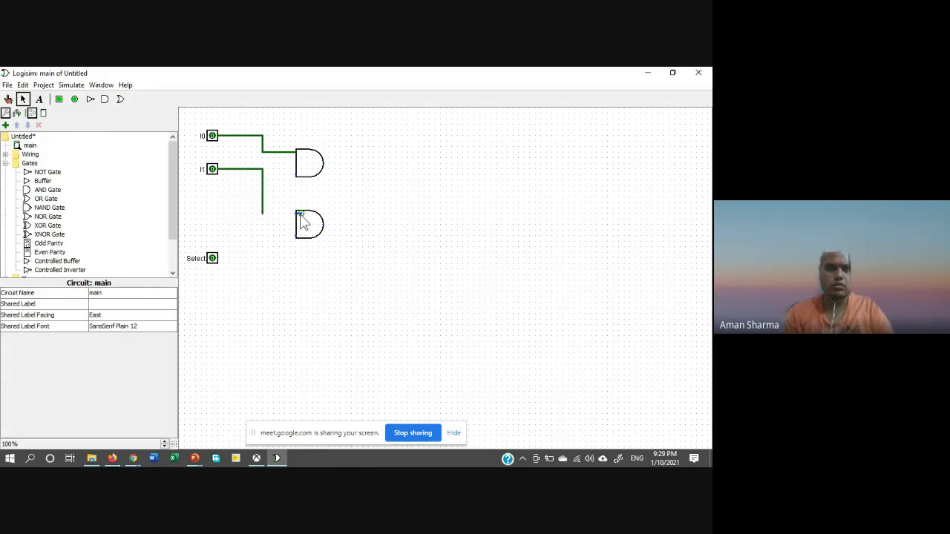
click(302, 220)
click(267, 221)
drag(263, 214, 297, 221)
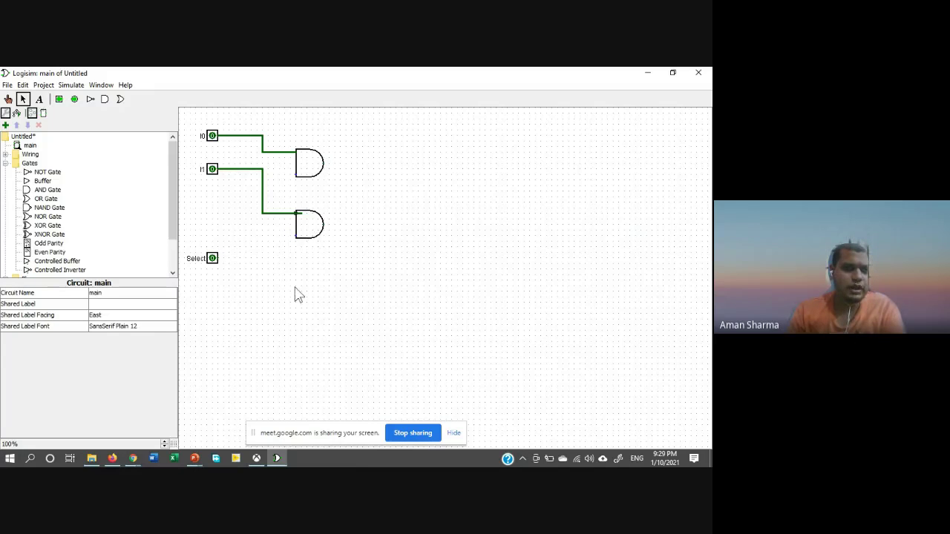
- Place a NOT gate level with the Select pin and wire its input to Select
click(47, 171)
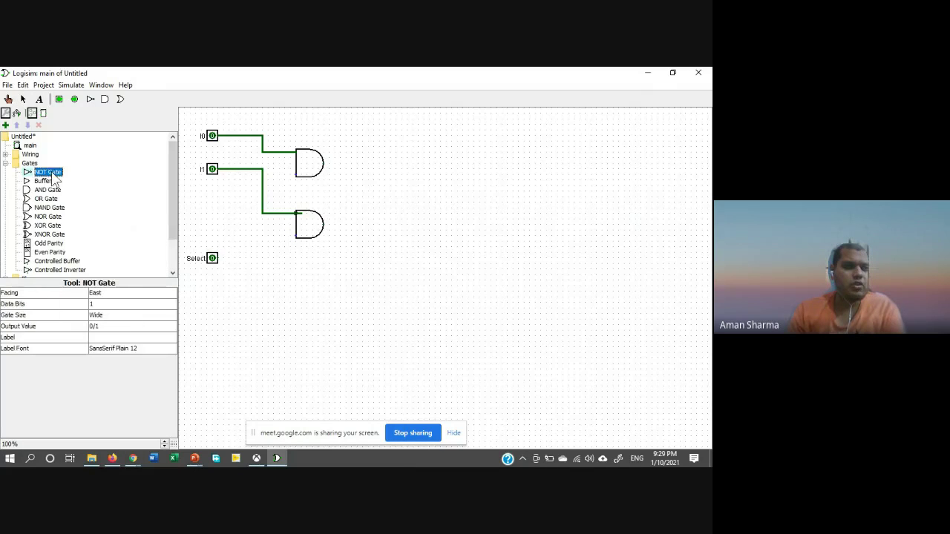
click(273, 258)
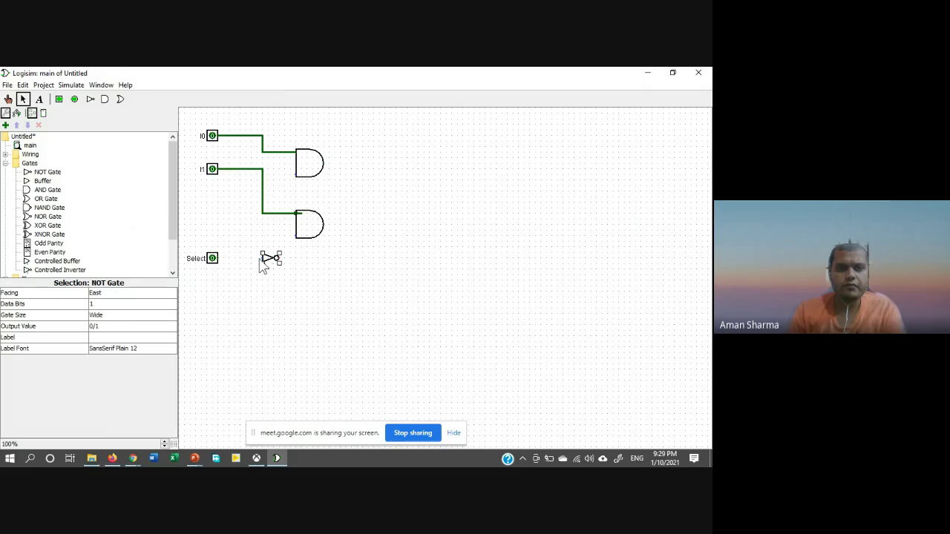
drag(260, 259, 219, 263)
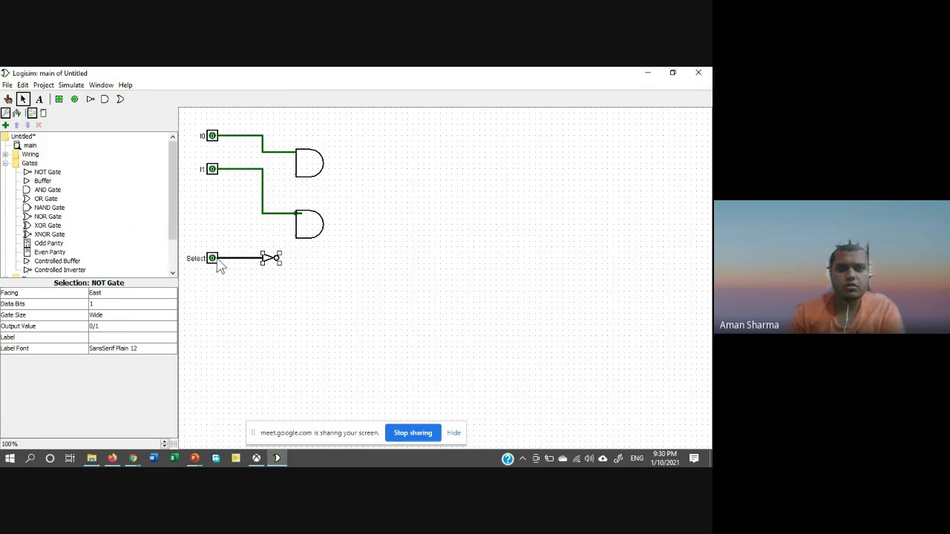
- Branch the Select wire to the upper AND gate's second input and wire the NOT output to the lower AND gate's second input
click(239, 263)
drag(239, 259, 297, 184)
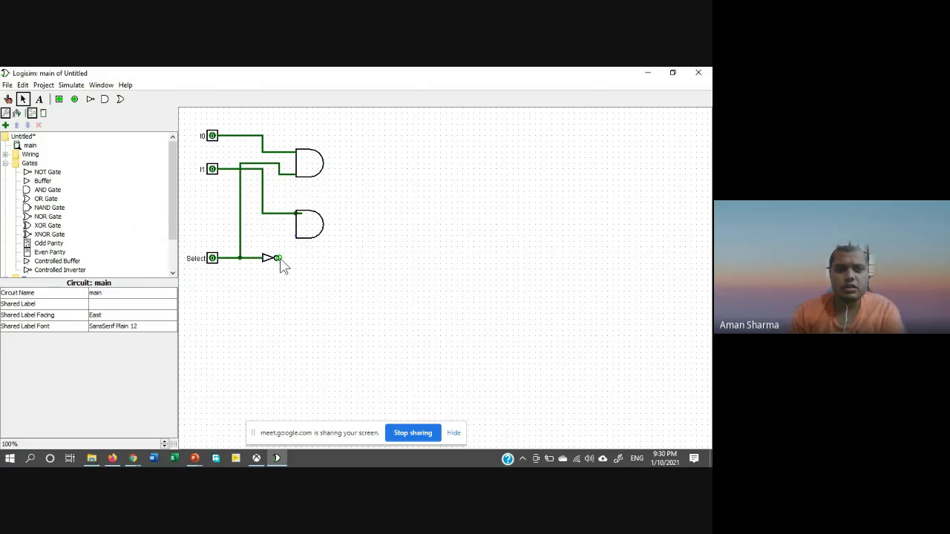
mouse_move(279, 260)
mouse_down()
mouse_move(297, 257)
mouse_move(302, 248)
mouse_move(280, 238)
mouse_move(296, 236)
mouse_up()
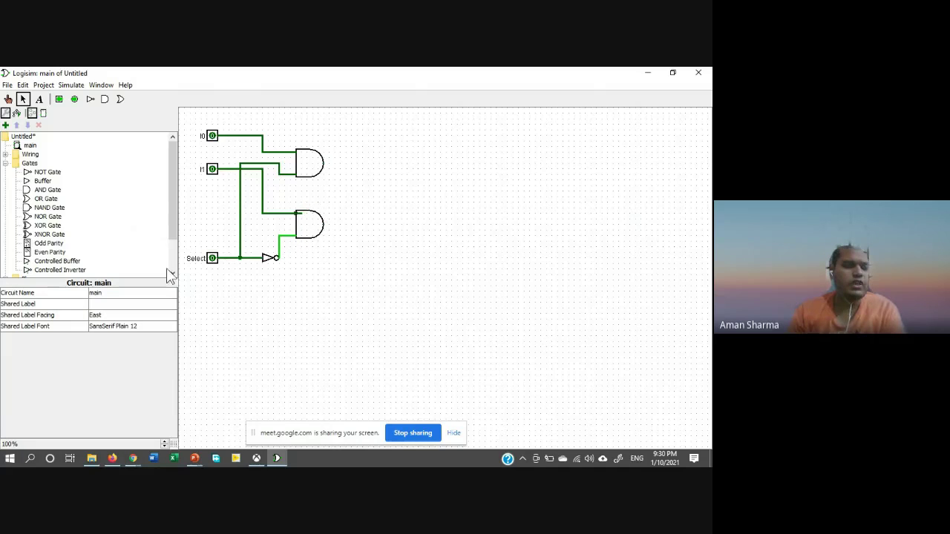
- Place an OR gate to the right of the two AND gates and set its number of inputs to 2
click(46, 198)
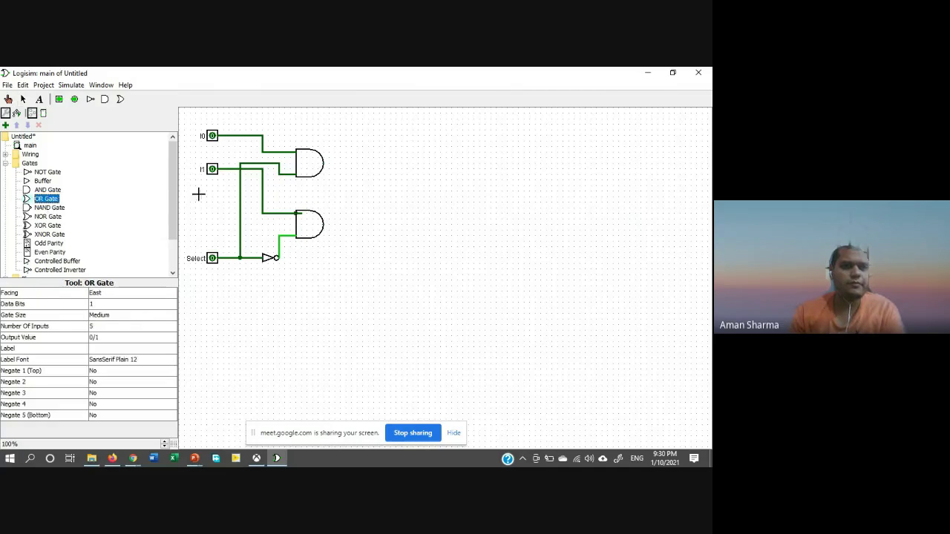
click(403, 193)
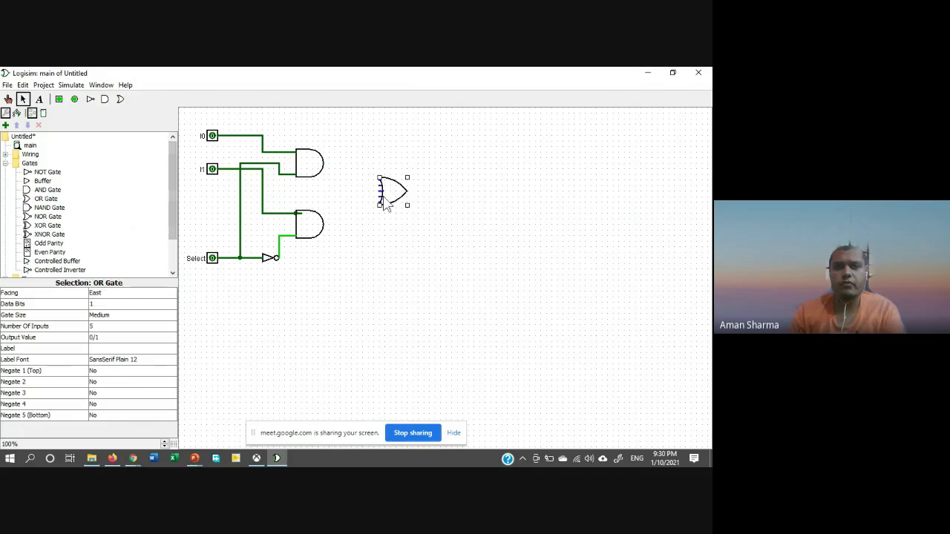
click(97, 327)
key(Up)
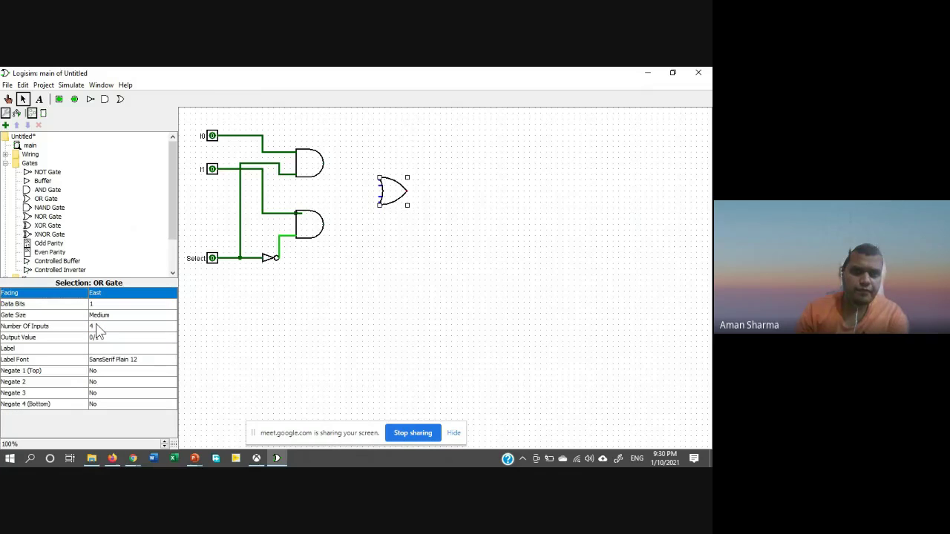
click(98, 329)
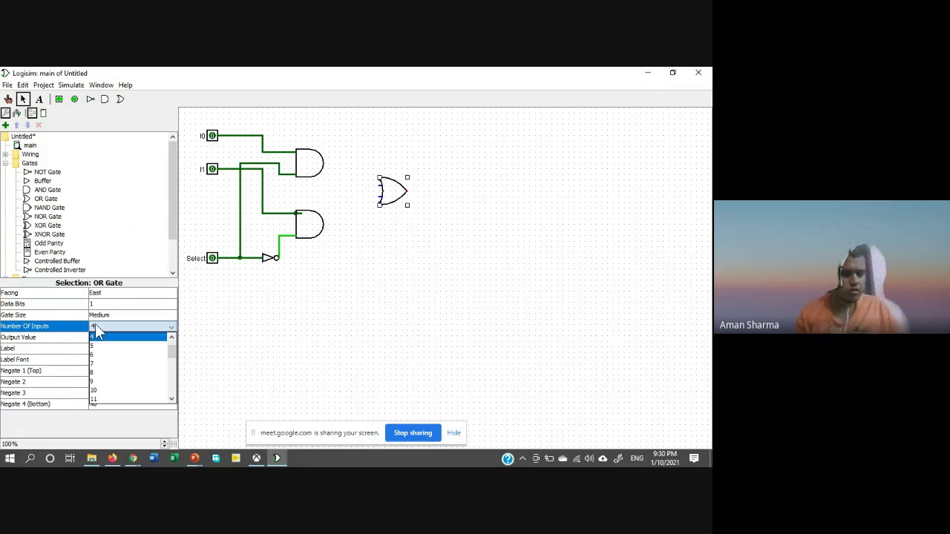
key(2)
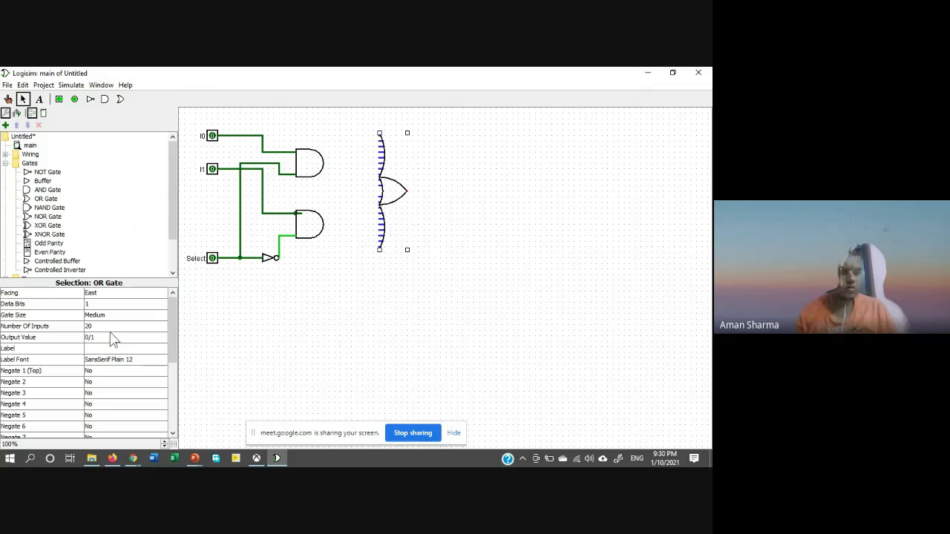
click(97, 327)
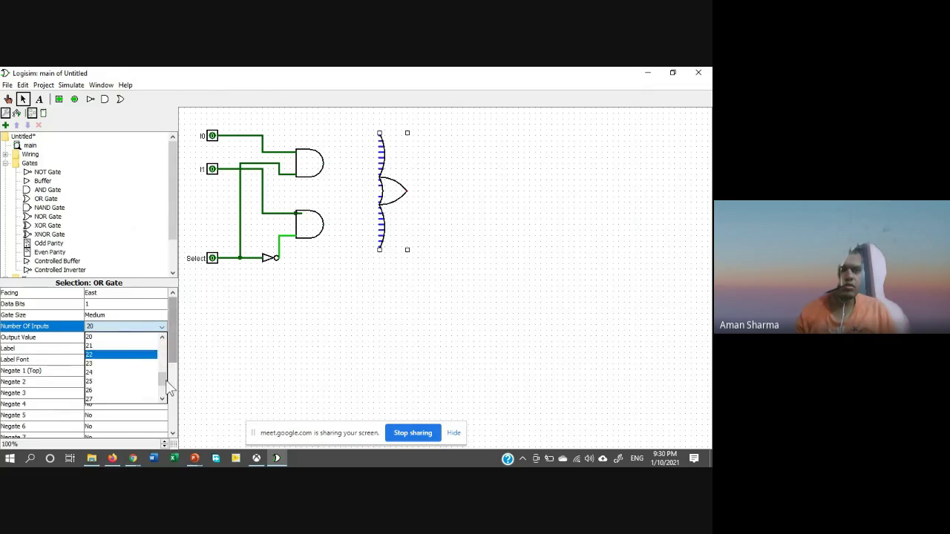
drag(167, 385, 162, 341)
click(135, 339)
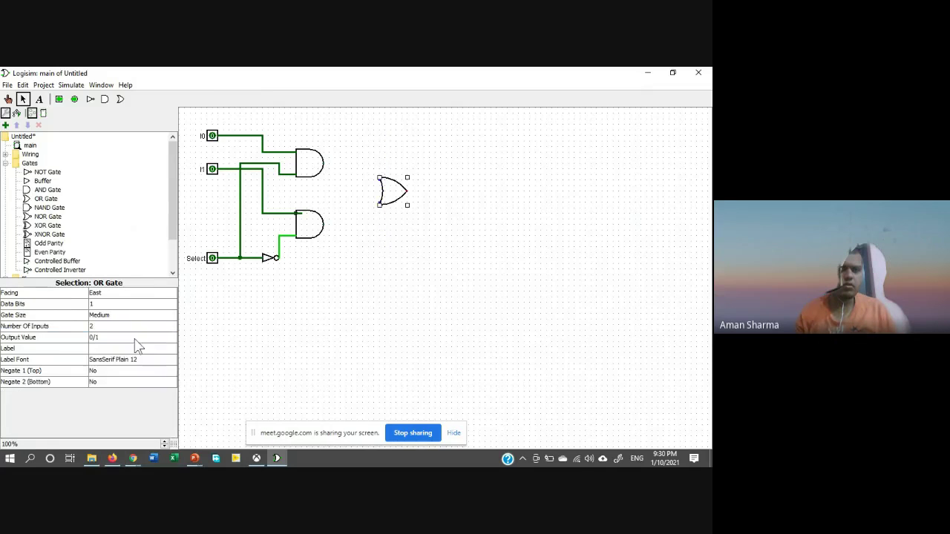
click(352, 266)
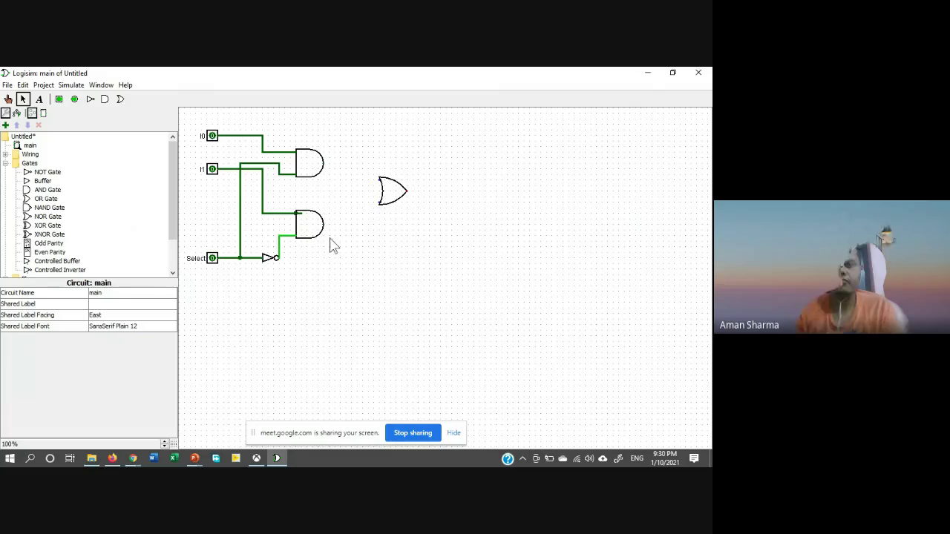
- Wire the OR gate's upper input to the upper AND gate's output and its lower input to the lower AND gate's output
drag(380, 180, 345, 162)
click(361, 236)
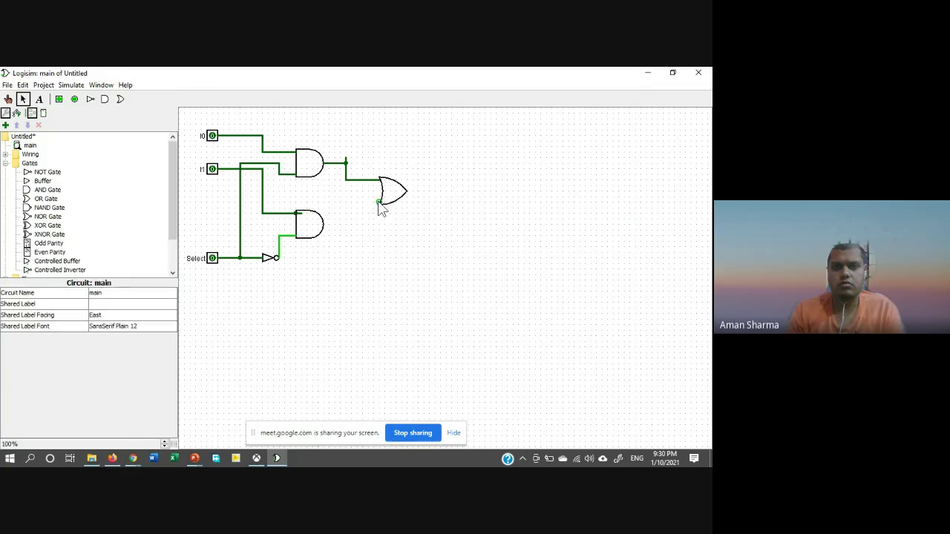
drag(380, 203, 352, 236)
click(349, 229)
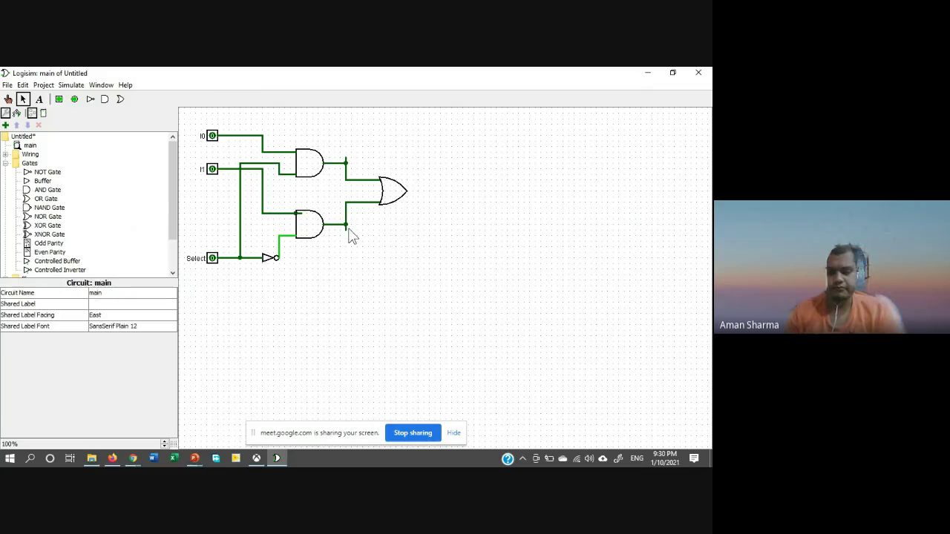
- Delete the stray wire stubs at the corners of the two AND output wires
click(346, 231)
click(364, 234)
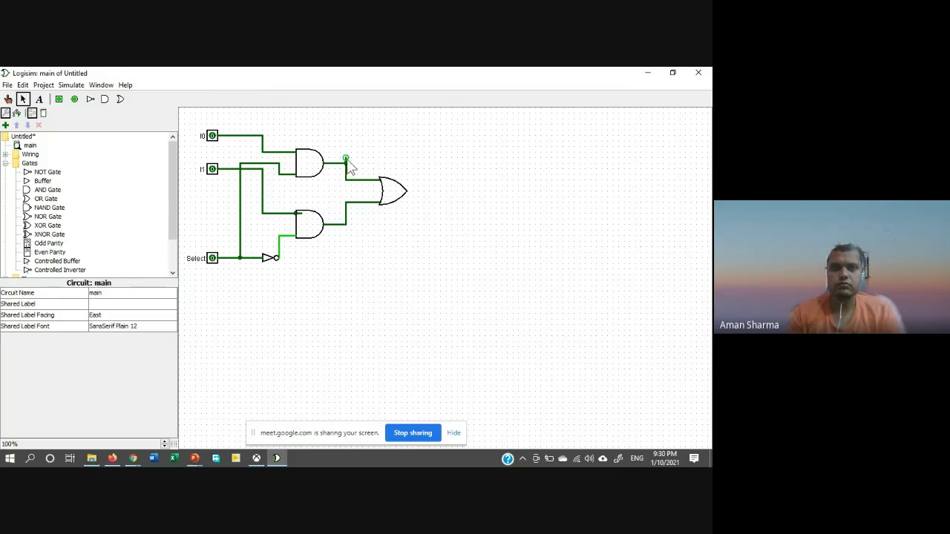
click(347, 159)
key(Delete)
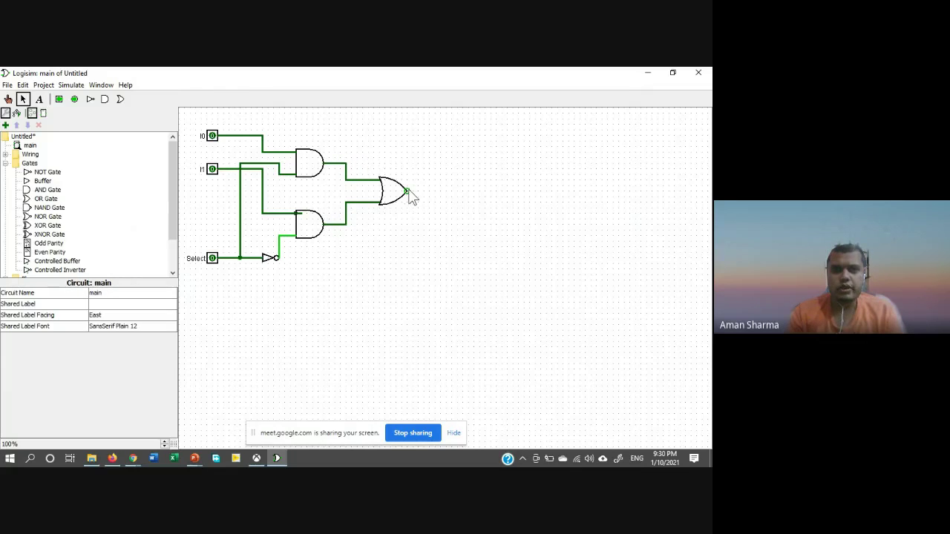
- Place an output pin to the right of the OR gate and wire the gate's output to it
click(74, 99)
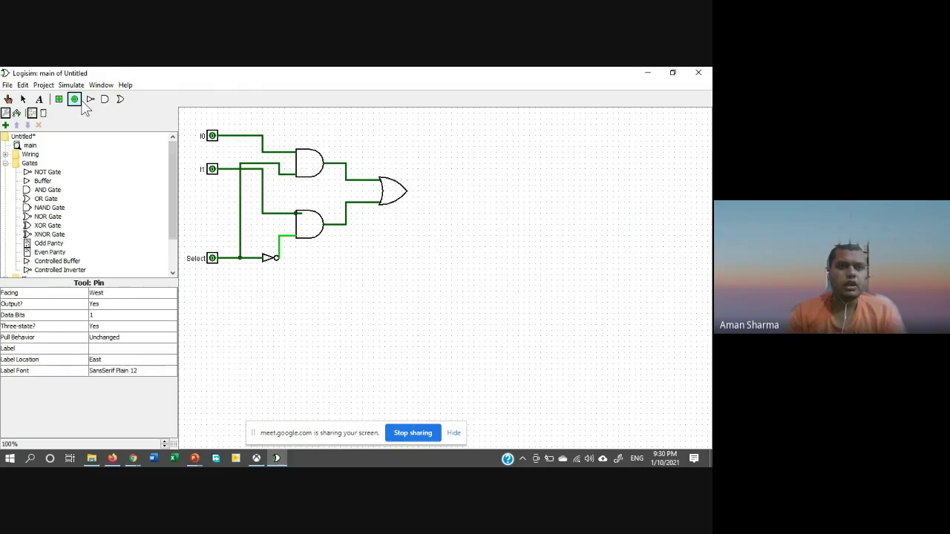
click(451, 192)
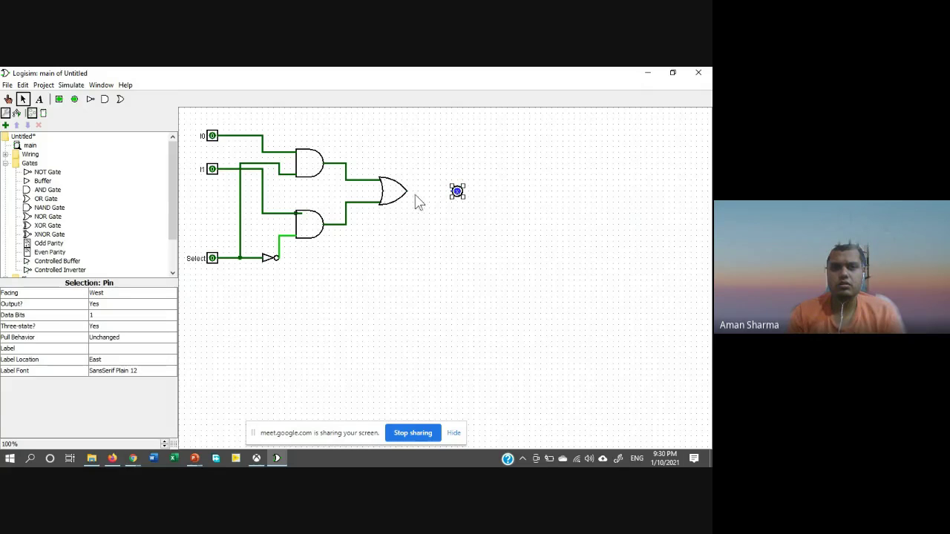
drag(407, 191, 451, 191)
click(412, 252)
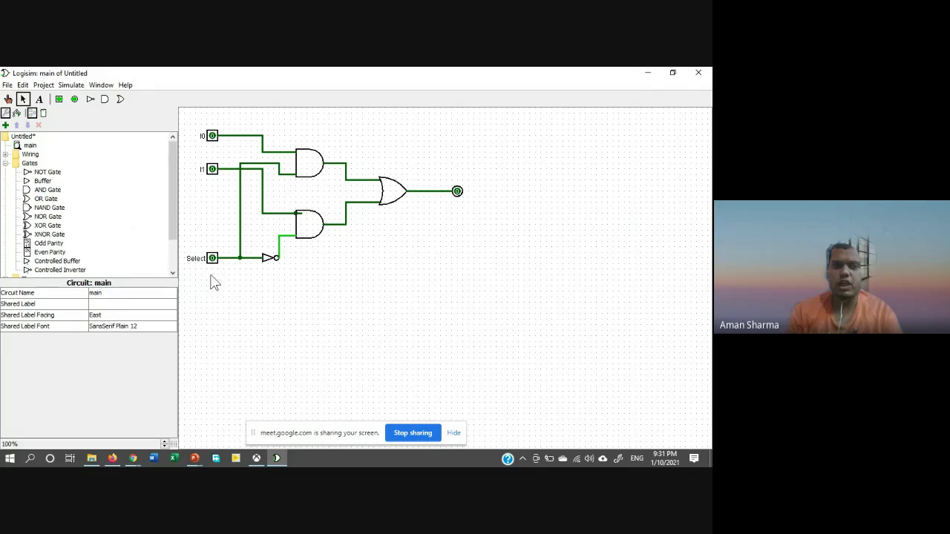
- Add the text label "Select =1 then Output =I1" below the NOT gate
click(40, 99)
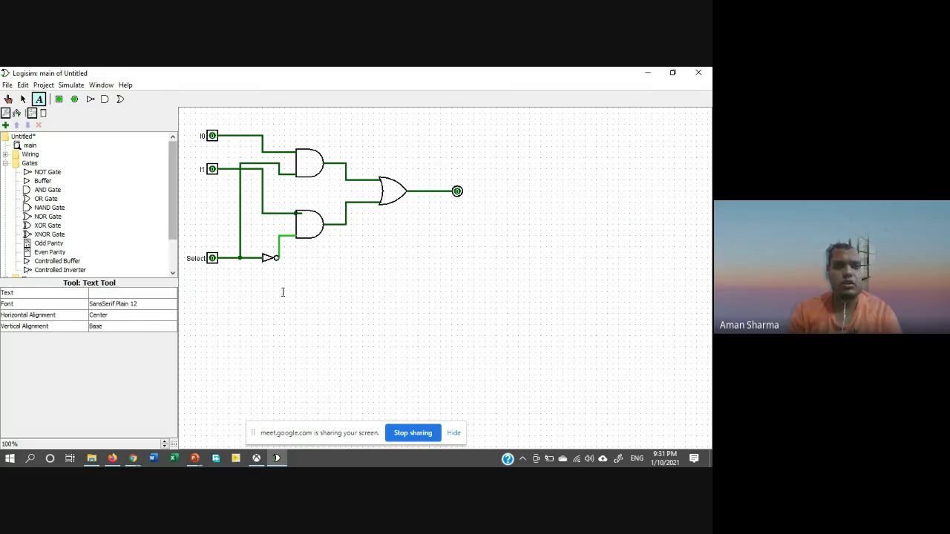
click(282, 289)
text(Select)
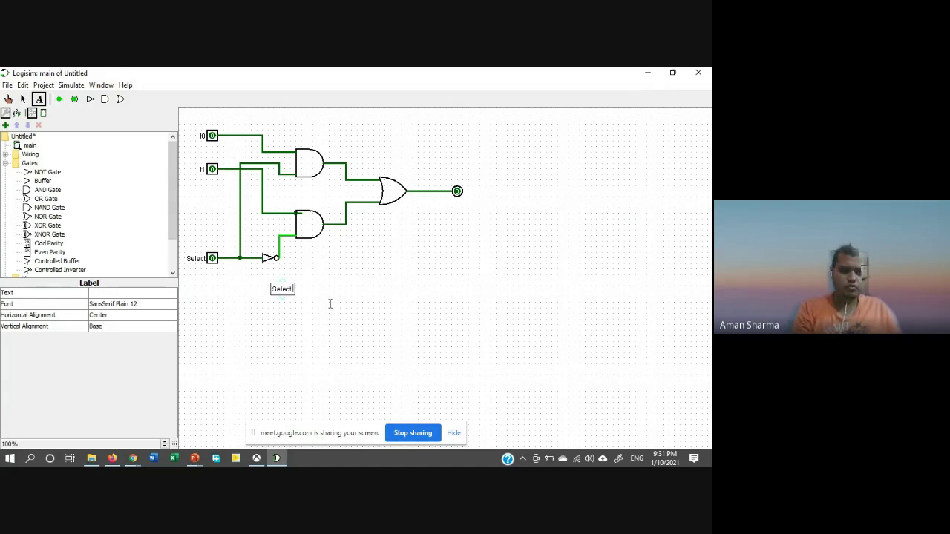
text( =1 then)
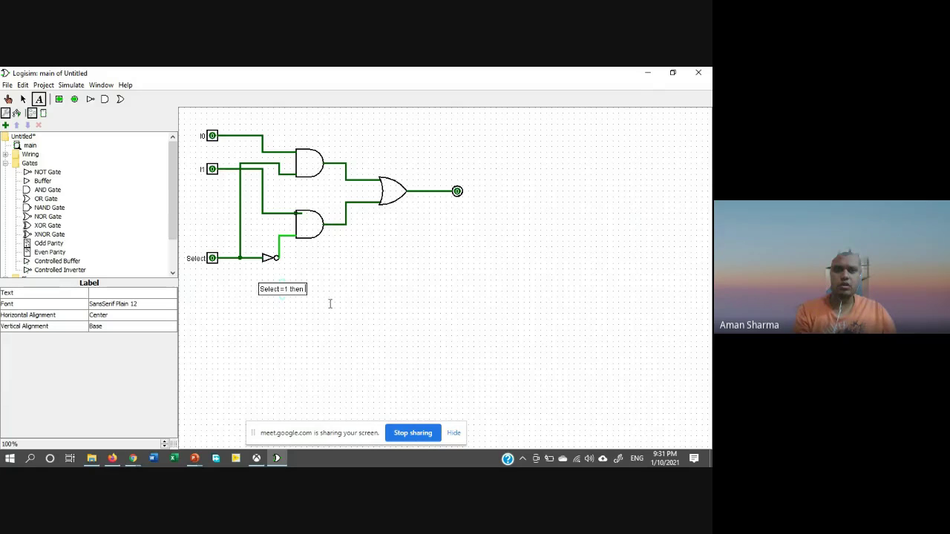
text( Output)
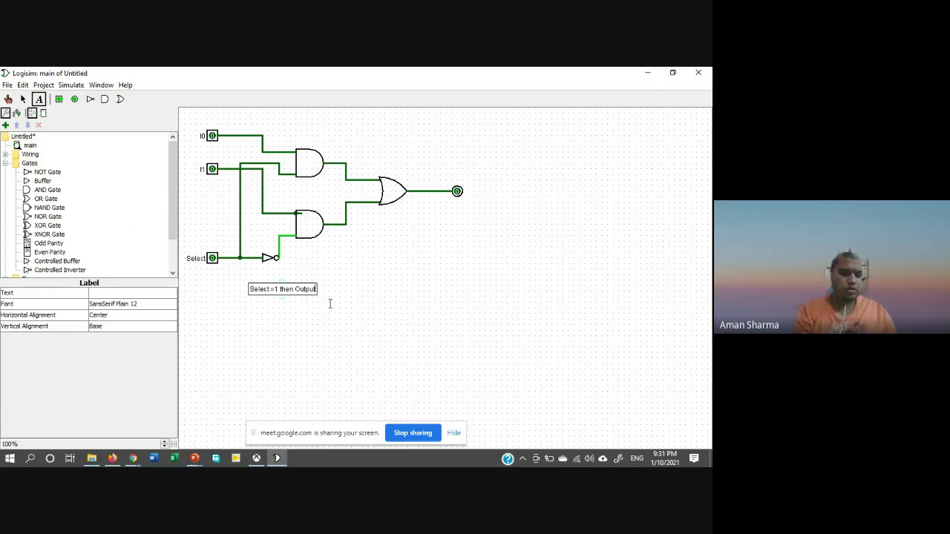
text( =)
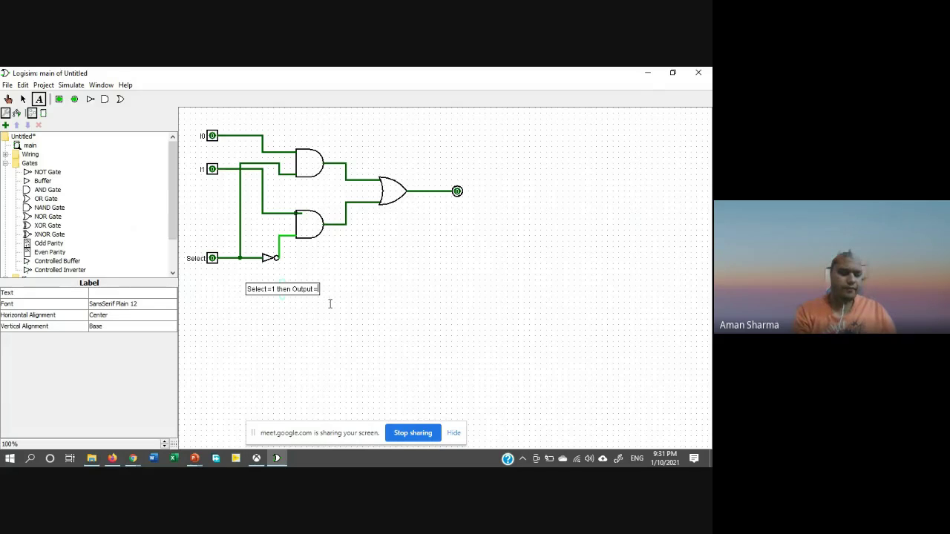
text(I1)
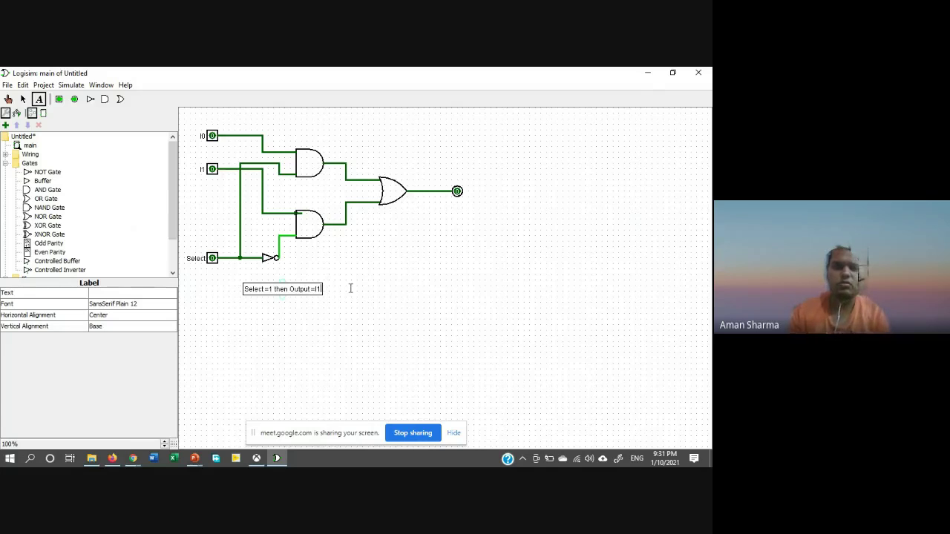
click(432, 301)
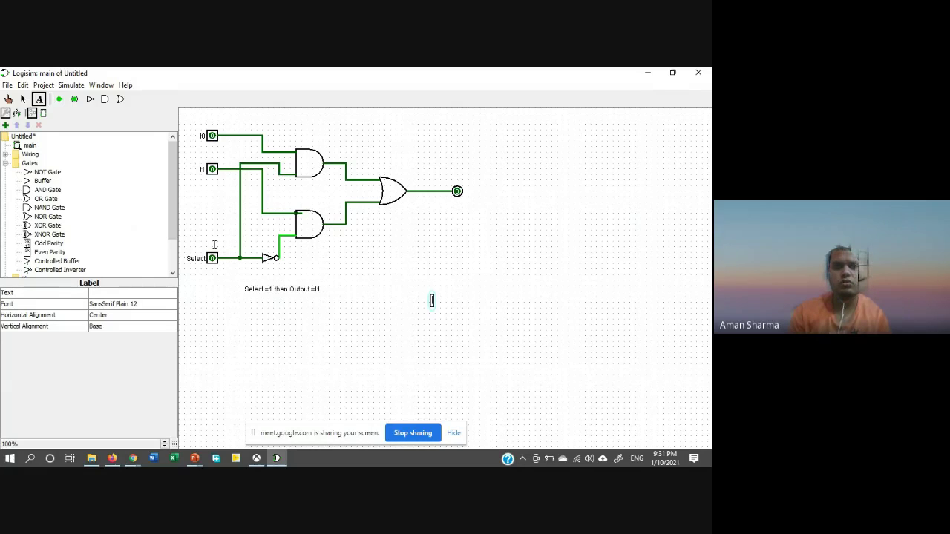
- Test the circuit with Select at 0 by toggling I1 and I0, ending with I1 at 1 and I0 at 0
click(8, 99)
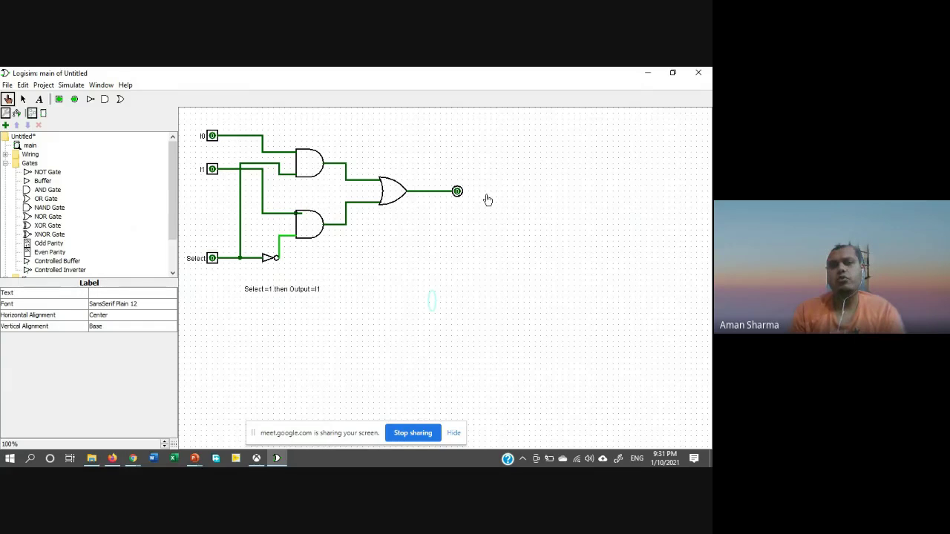
click(213, 171)
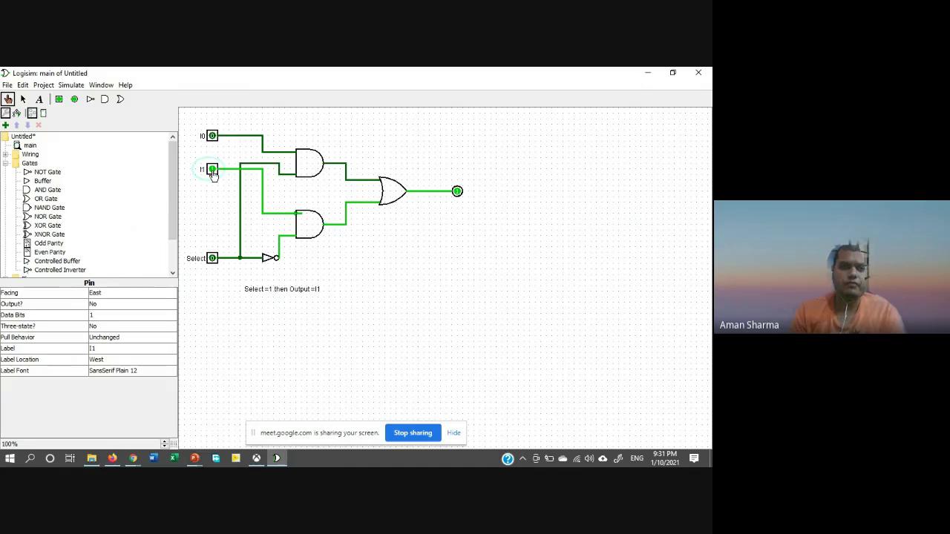
click(213, 171)
click(213, 171)
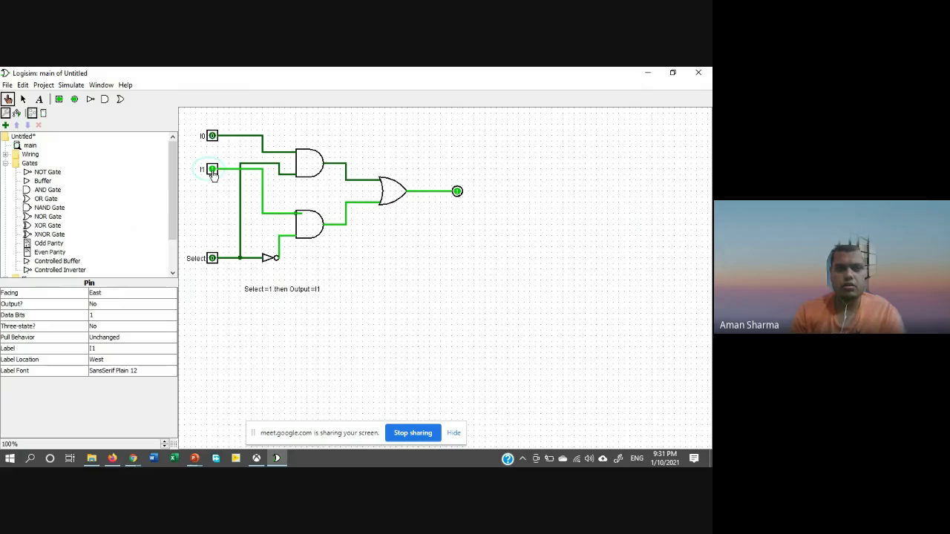
click(213, 170)
click(213, 137)
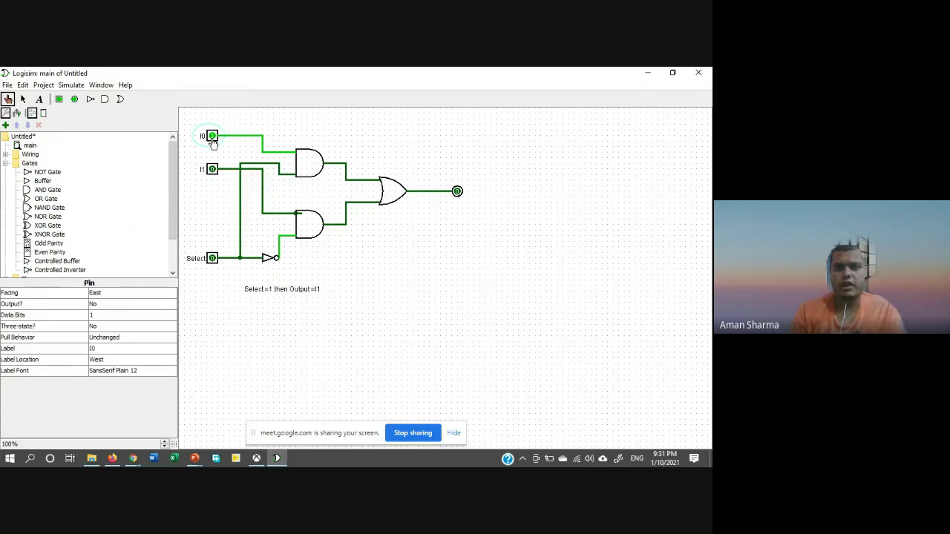
click(212, 136)
click(212, 137)
click(213, 169)
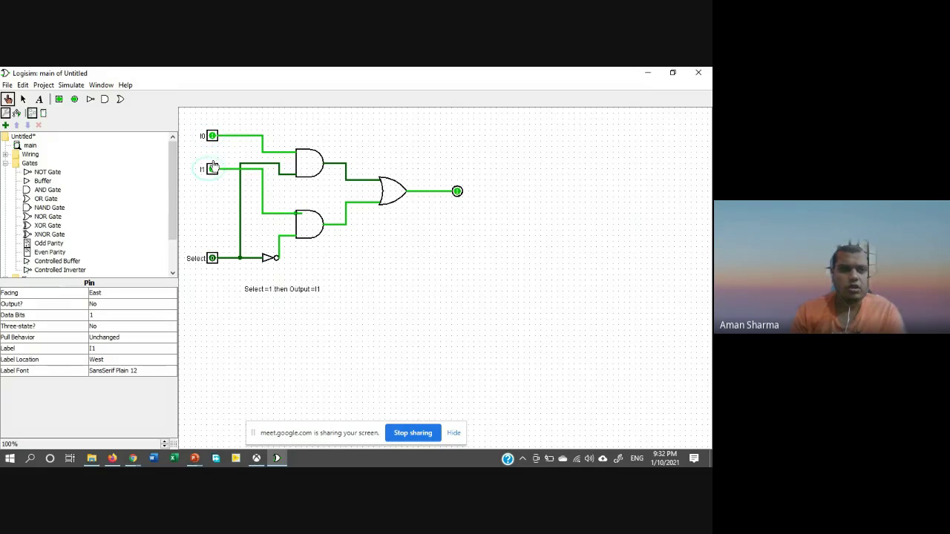
click(212, 137)
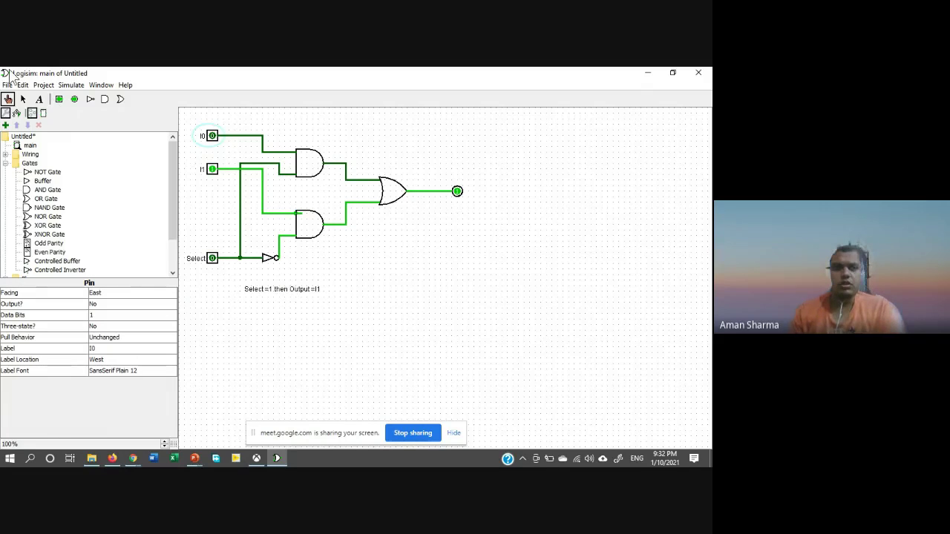
- Change the label below the circuit to read "Select =1 then Output =I0"
click(23, 99)
click(39, 98)
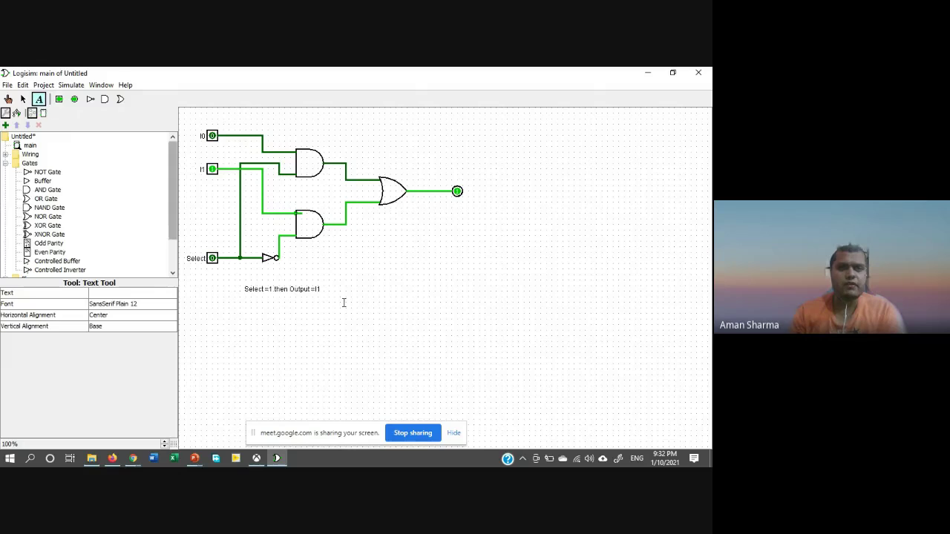
click(319, 289)
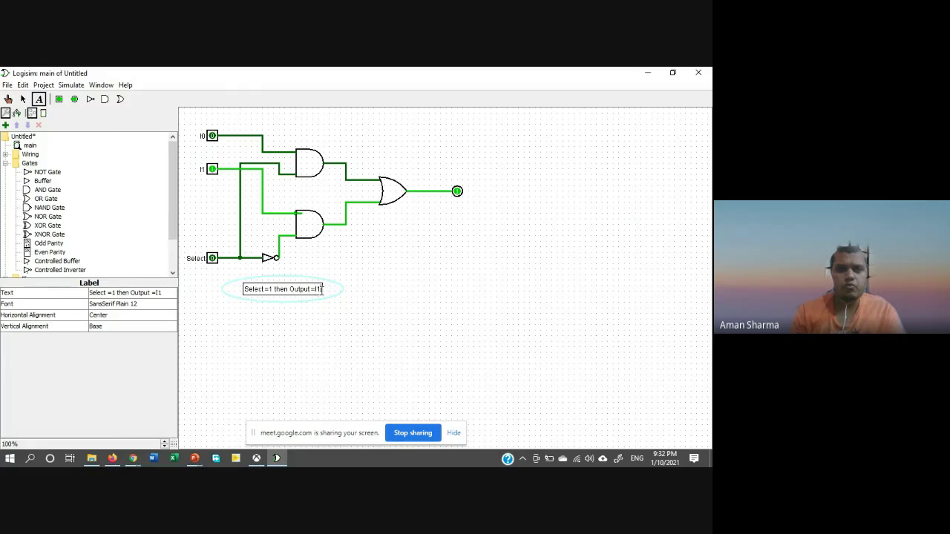
key(BackSpace)
text(0)
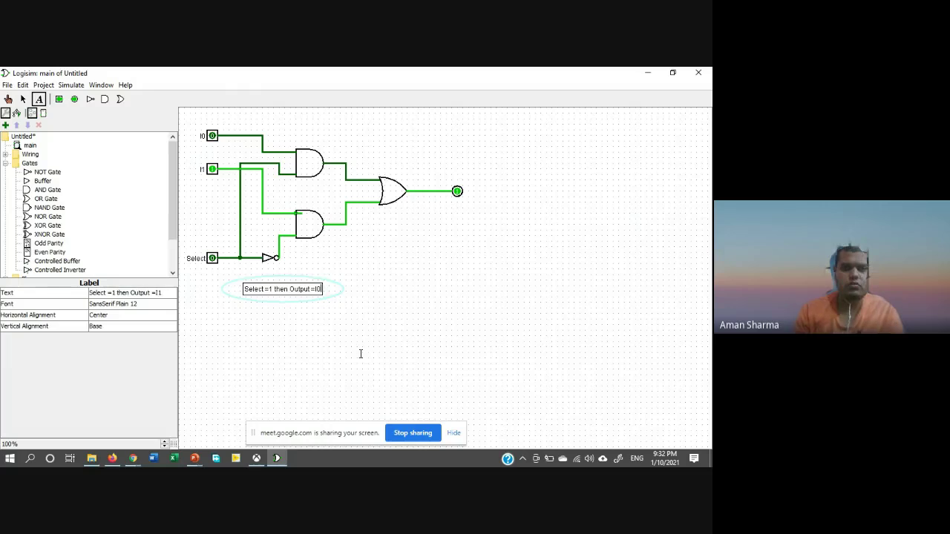
click(393, 315)
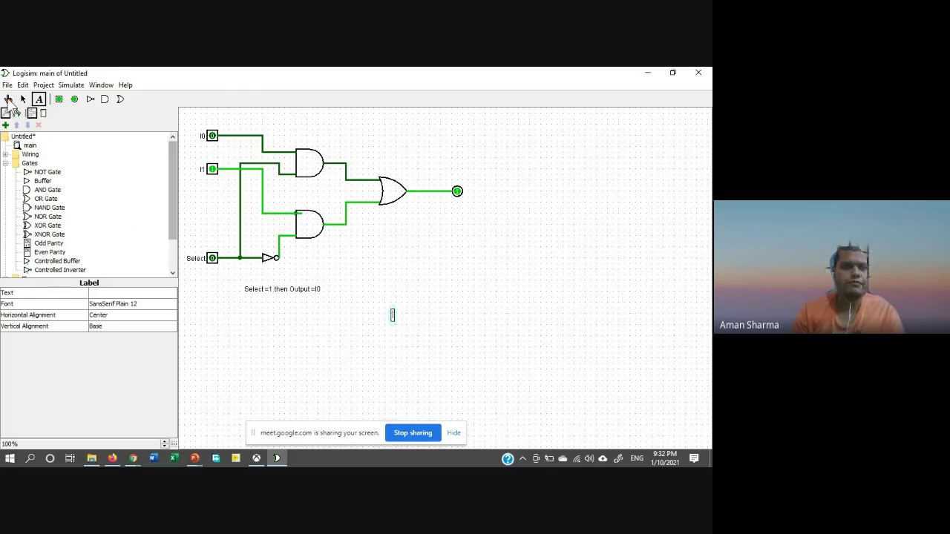
- Set the Select pin to 1 to test the output, with I0 at 0 and I1 at 1
click(9, 100)
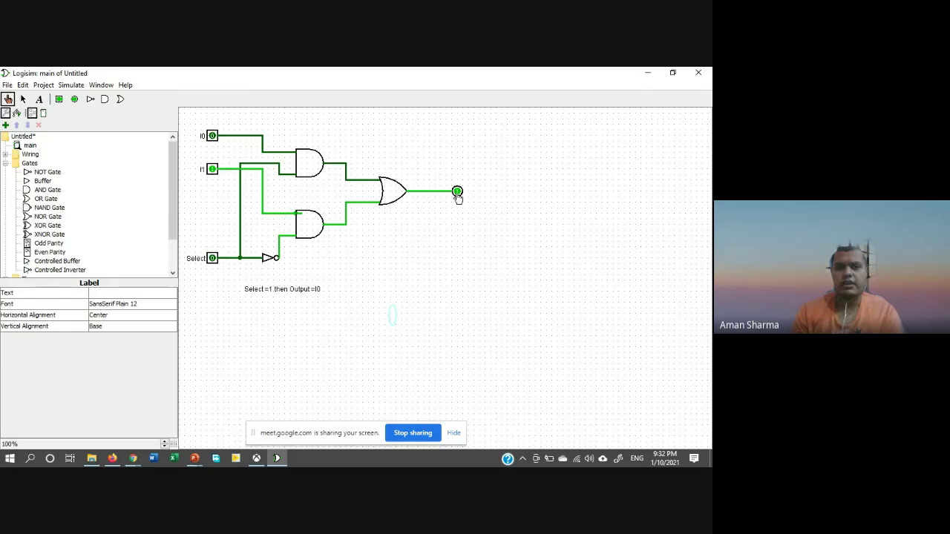
click(212, 259)
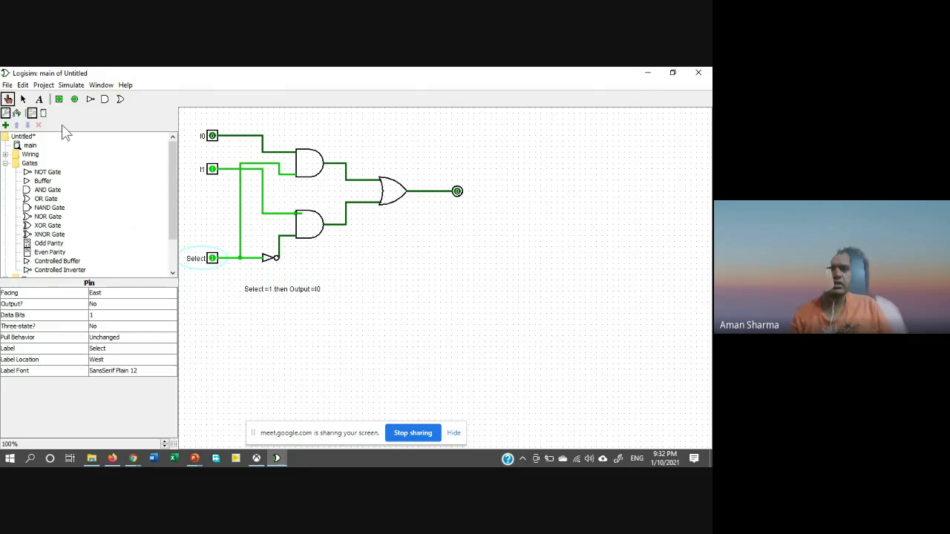
click(23, 99)
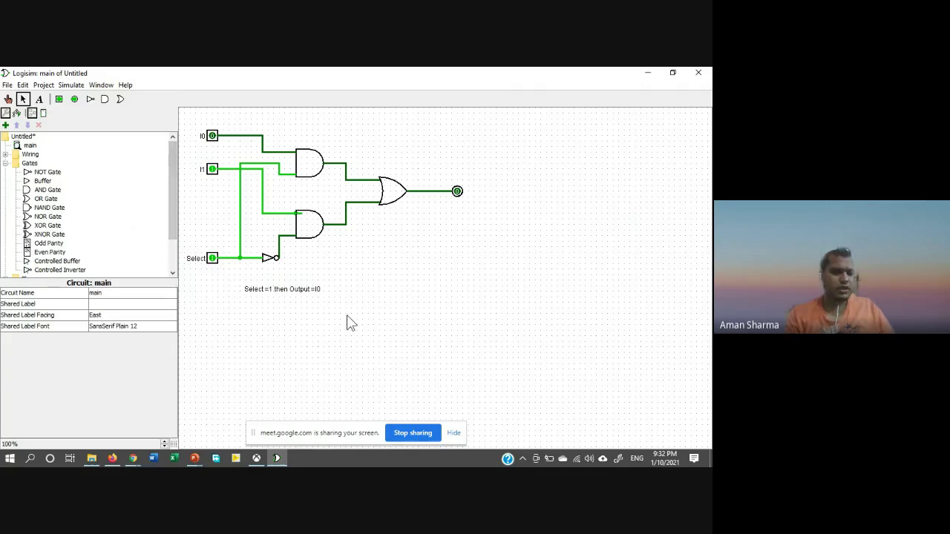
- Save the circuit in the Logisim Simulations folder under the file name 2_1_Multiplexer
key(ctrl+s)
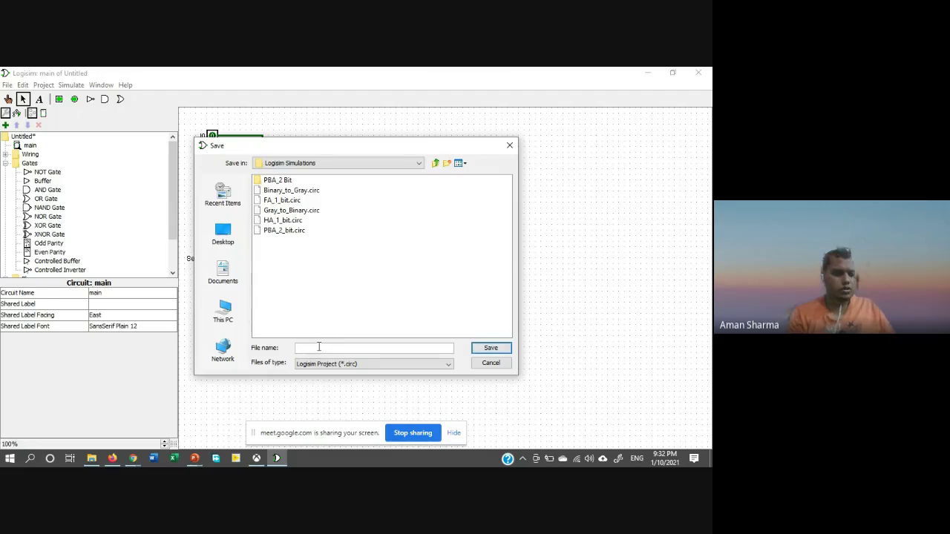
text(e_)
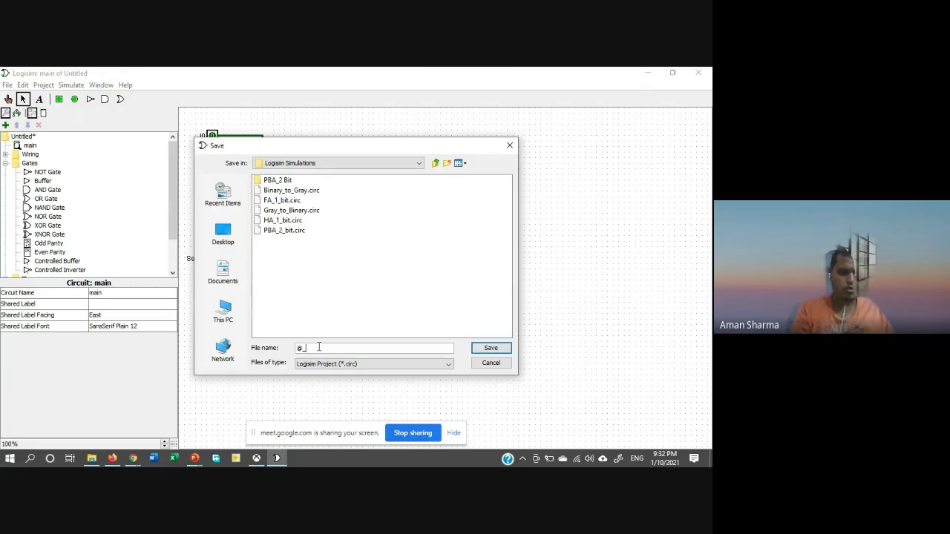
key(BackSpace)
key(BackSpace)
text(2_1)
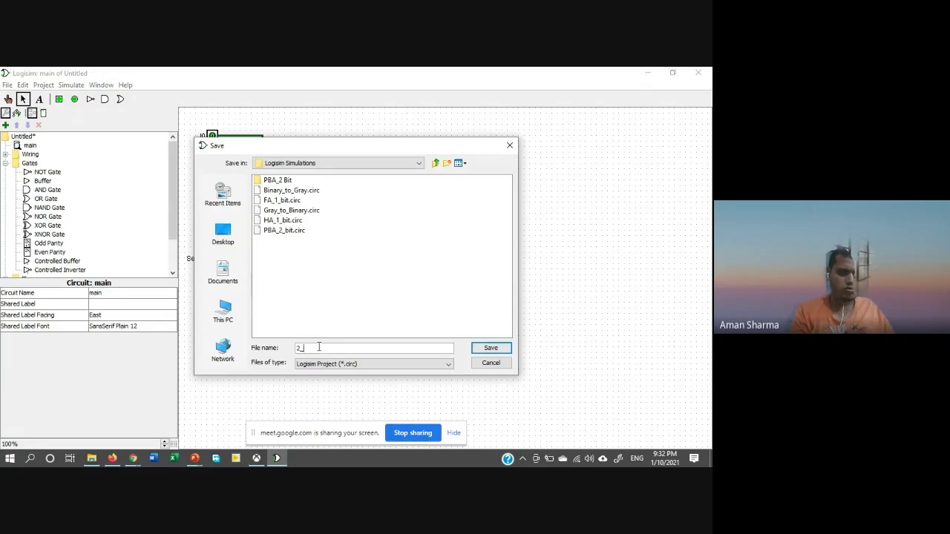
text(_M)
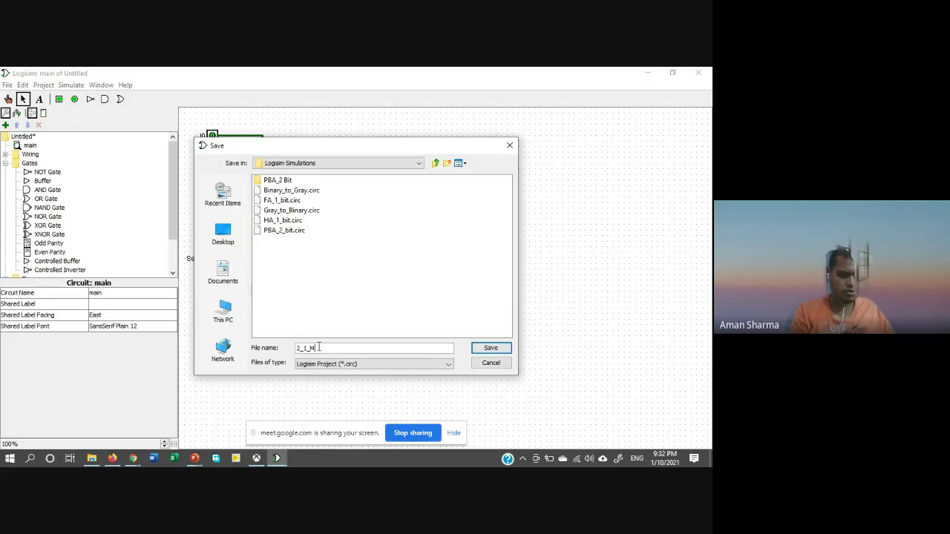
text(ultiplexer)
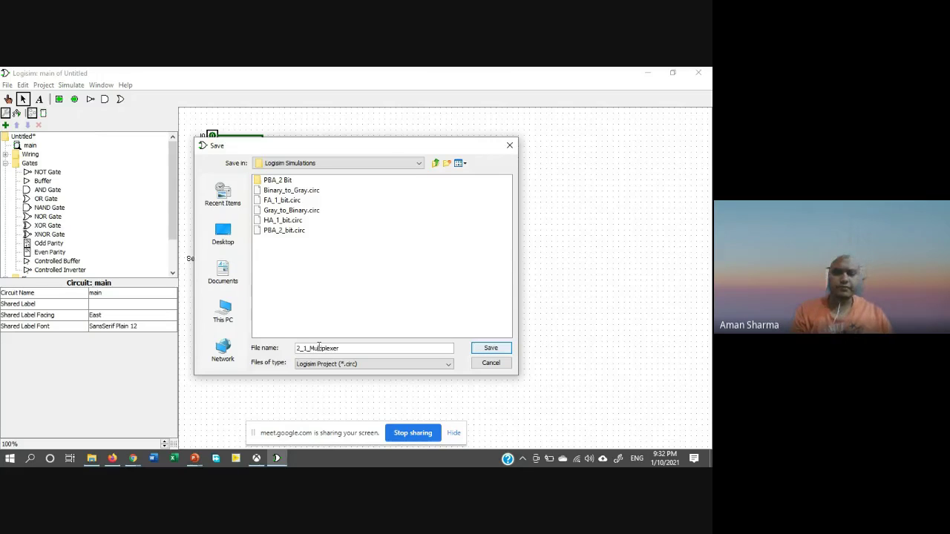
key(Return)
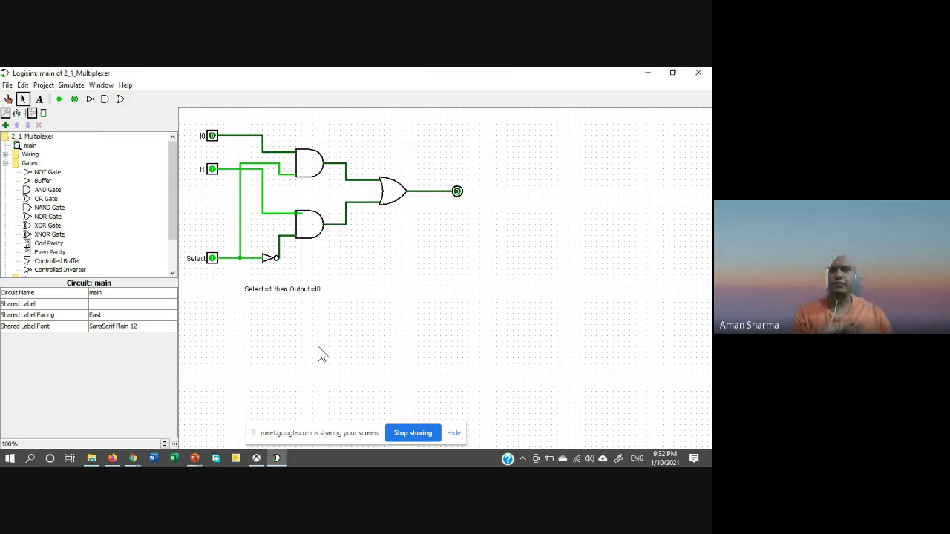
- Add a "Made By: Prof." text label with the author's full name below the "Select =1 then Output =I0" label
click(40, 99)
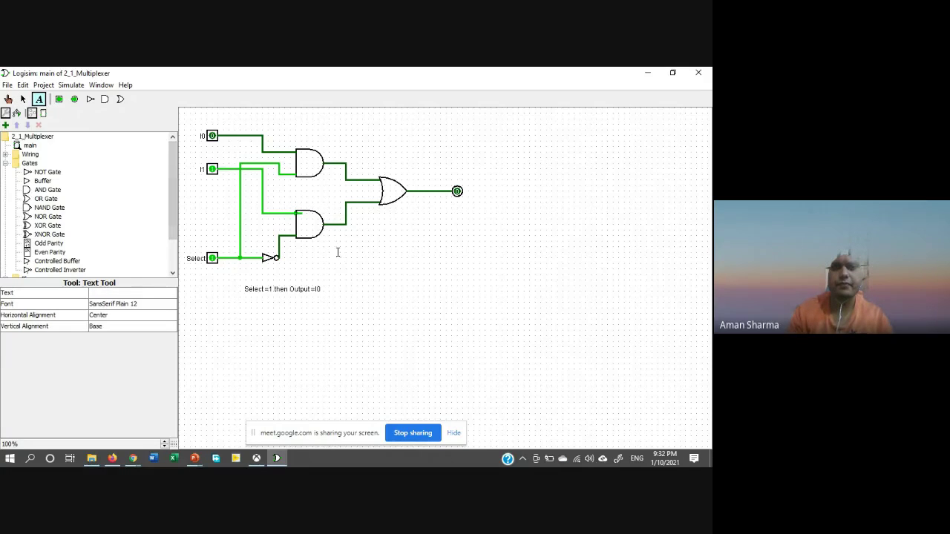
click(282, 320)
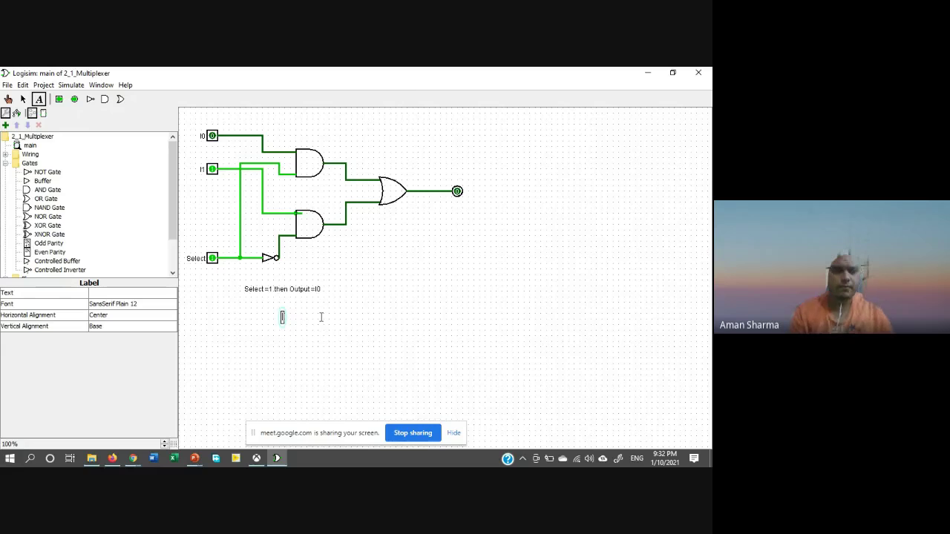
text(Made By)
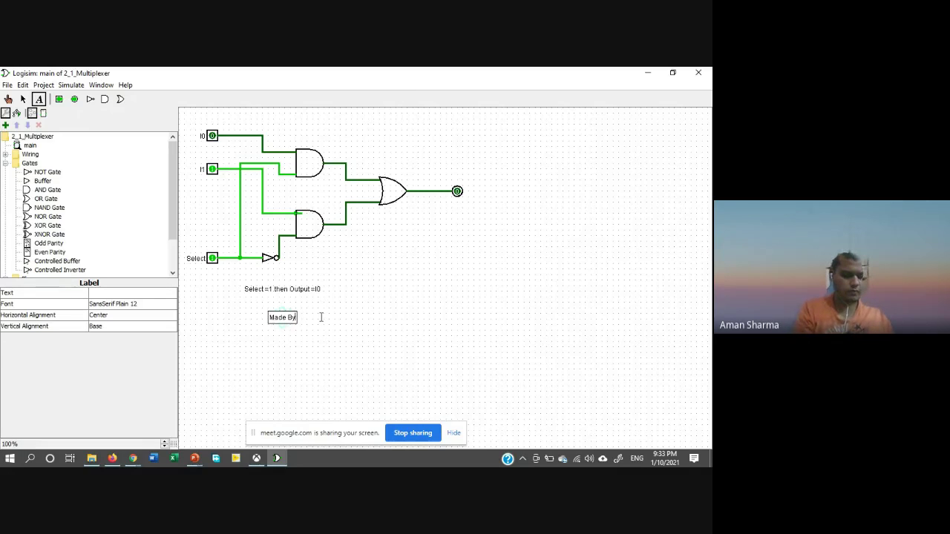
text(: Prof. )
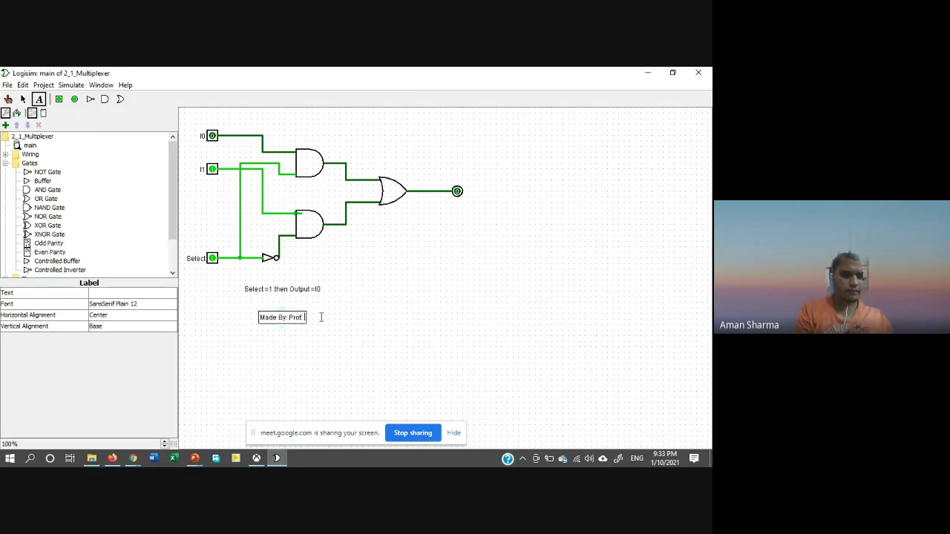
text(Aman Sharma)
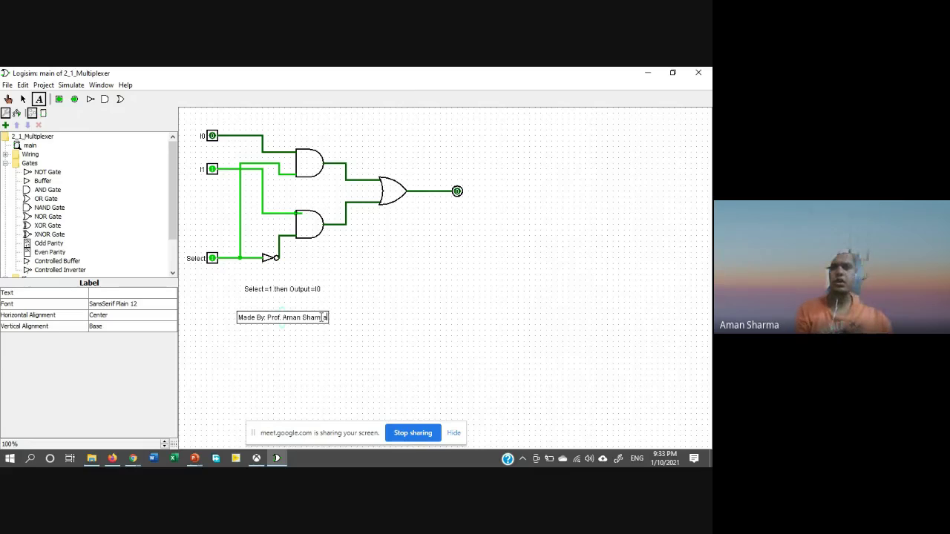
click(433, 277)
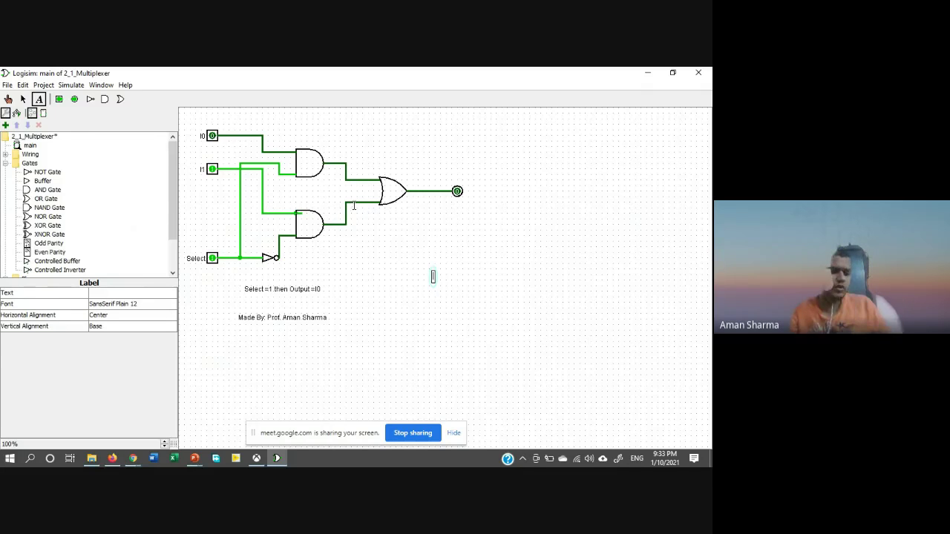
- Copy the whole multiplexer circuit, and create a new project saved as 4_1_Multiplexer in the Logisim Simulations folder
key(ctrl+a)
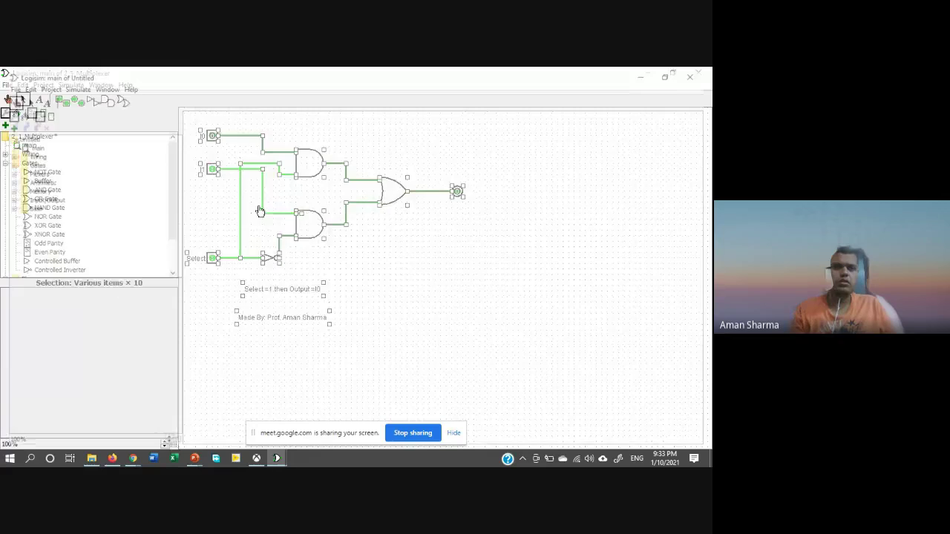
key(ctrl+n)
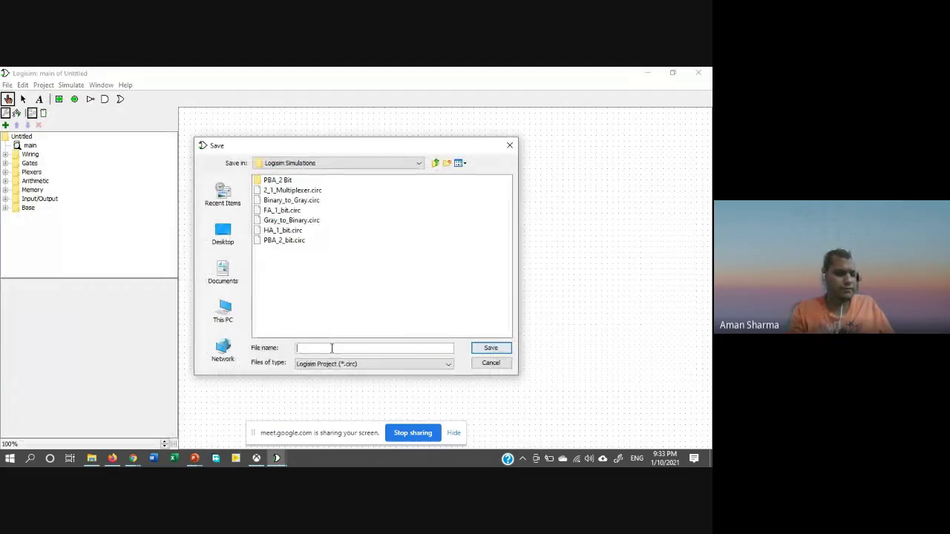
click(312, 191)
click(330, 347)
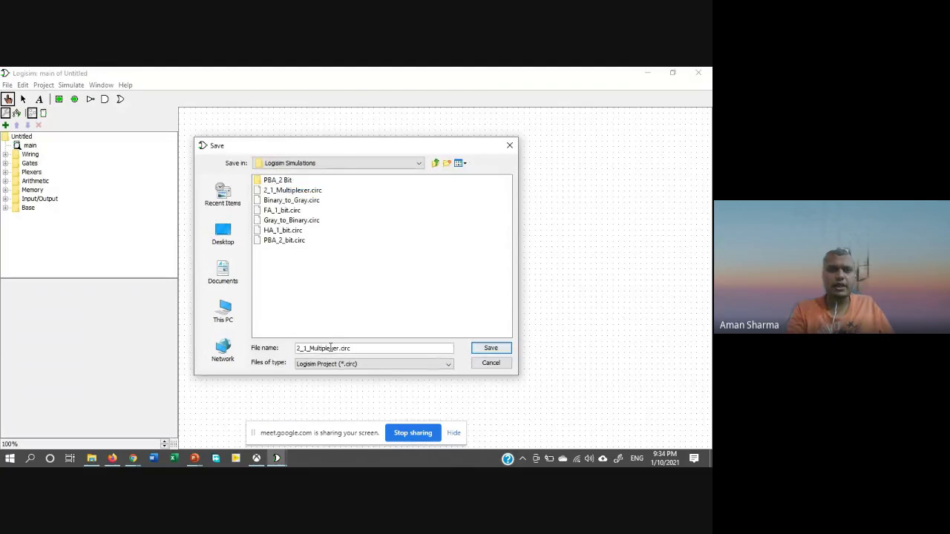
click(299, 348)
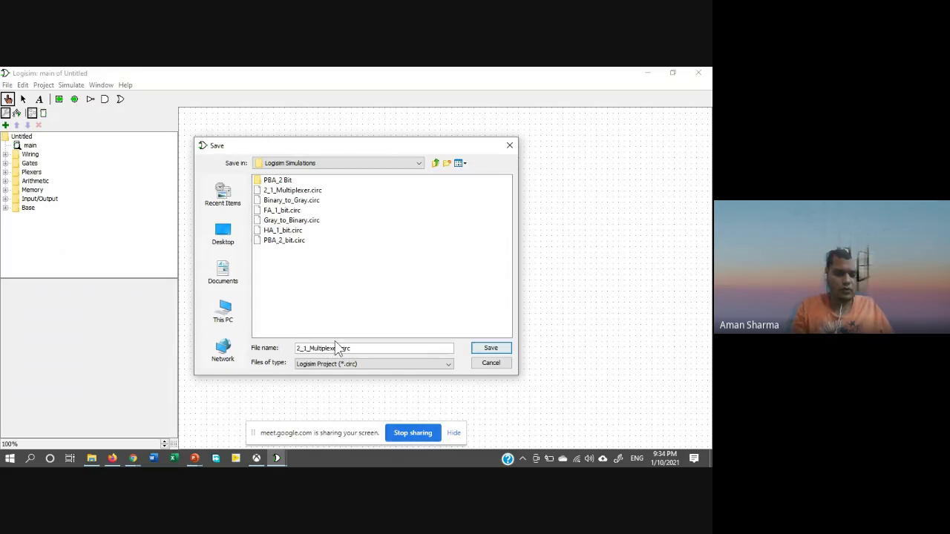
key(BackSpace)
text(4)
key(Return)
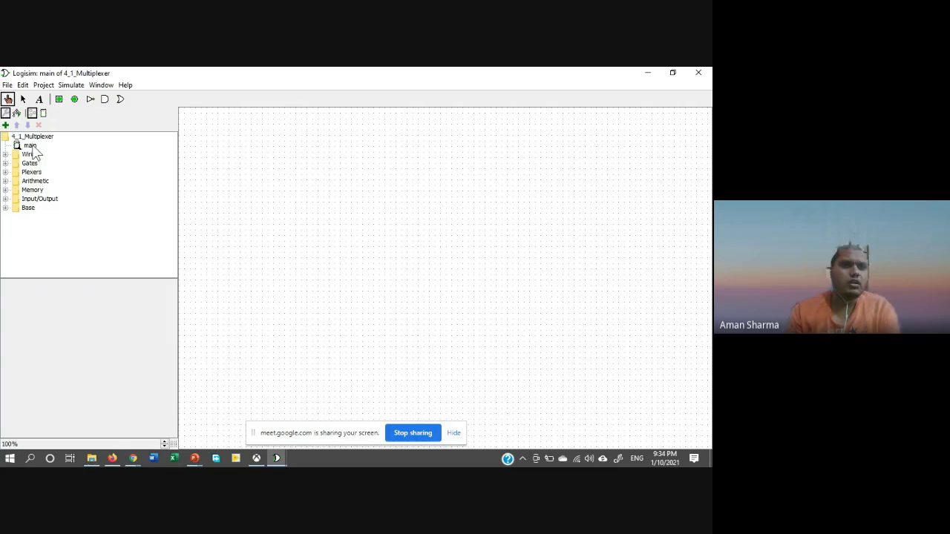
- Add a new circuit named "2:1 Multi" to the 4_1_Multiplexer project
click(43, 84)
click(69, 99)
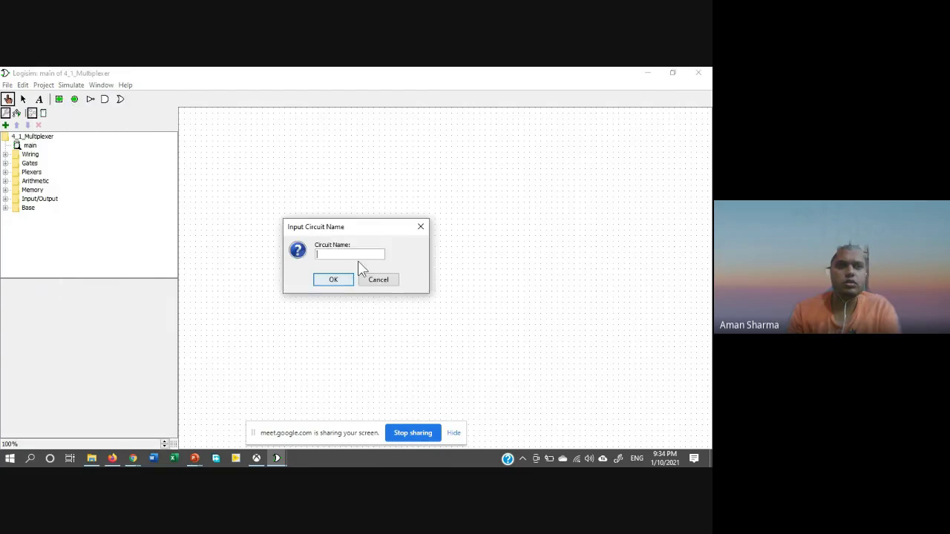
text(2:1)
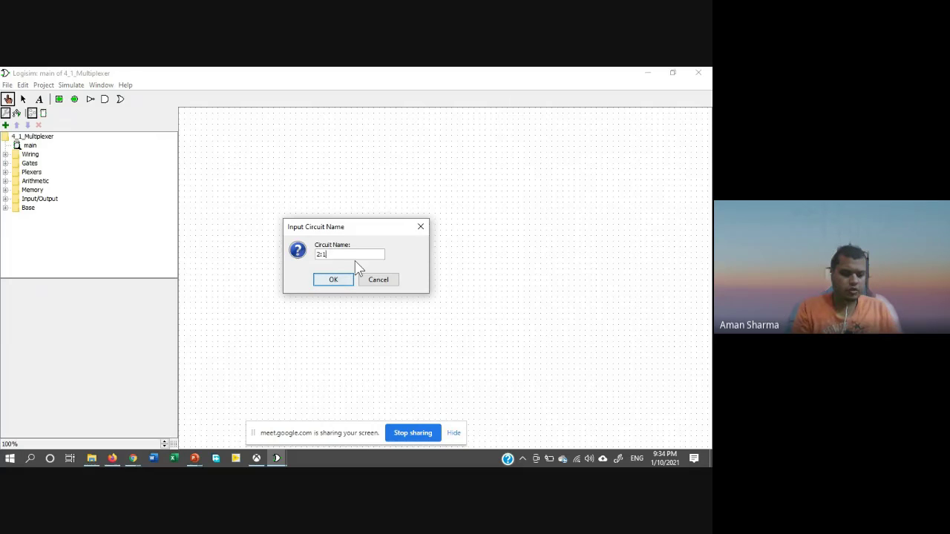
text( Multi)
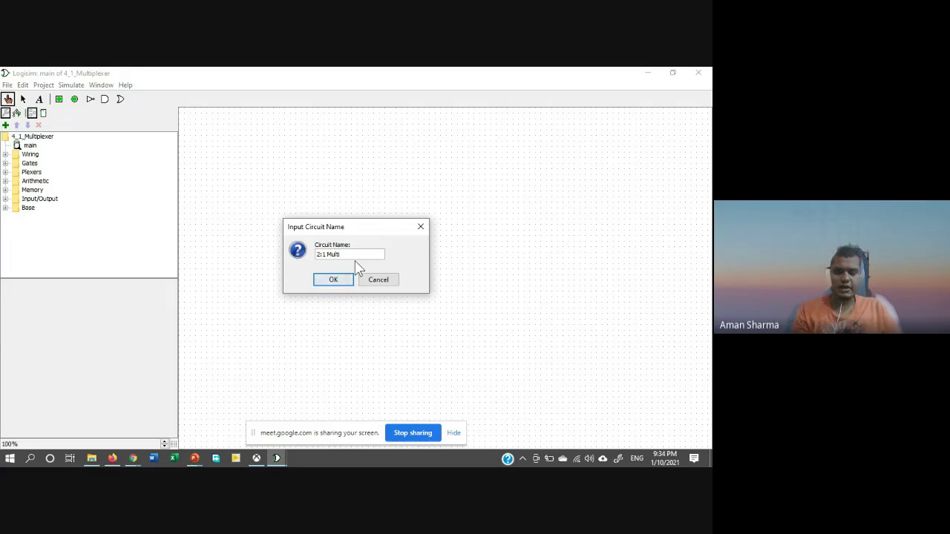
key(Return)
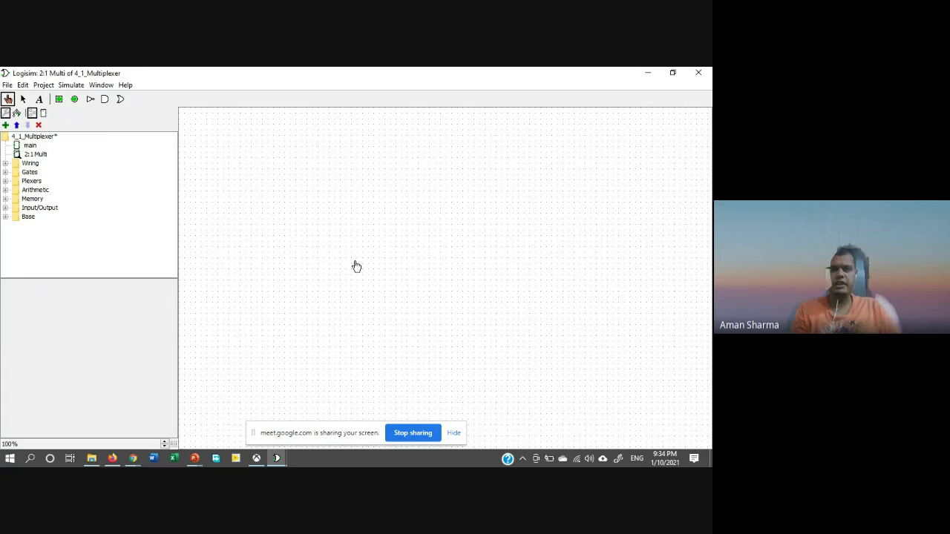
- Paste the copied multiplexer into the 2:1 Multi circuit and delete the two text labels beneath it
click(43, 154)
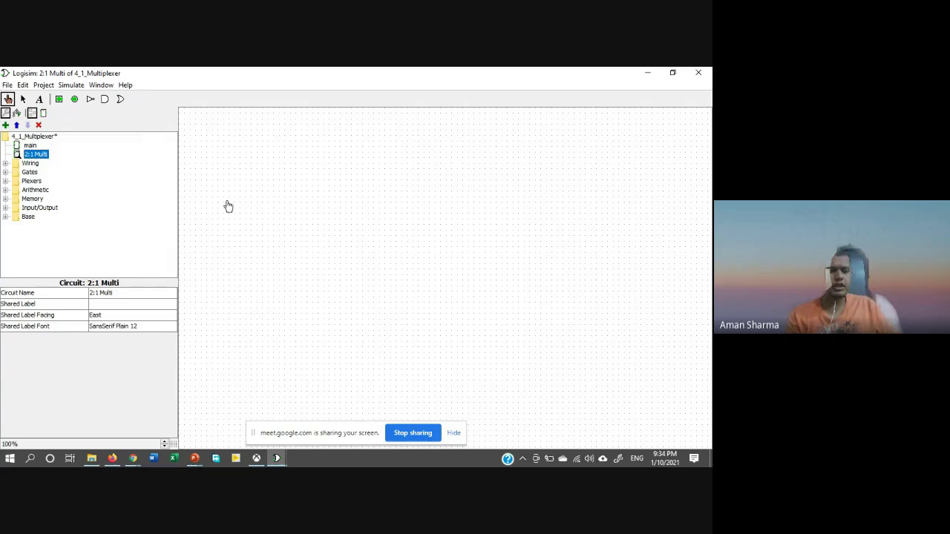
key(ctrl+v)
click(333, 371)
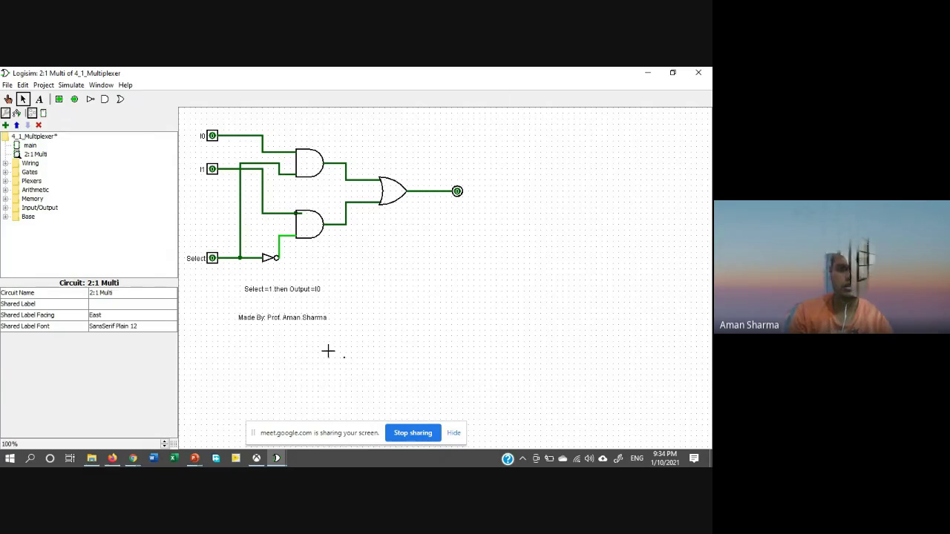
drag(344, 358, 226, 286)
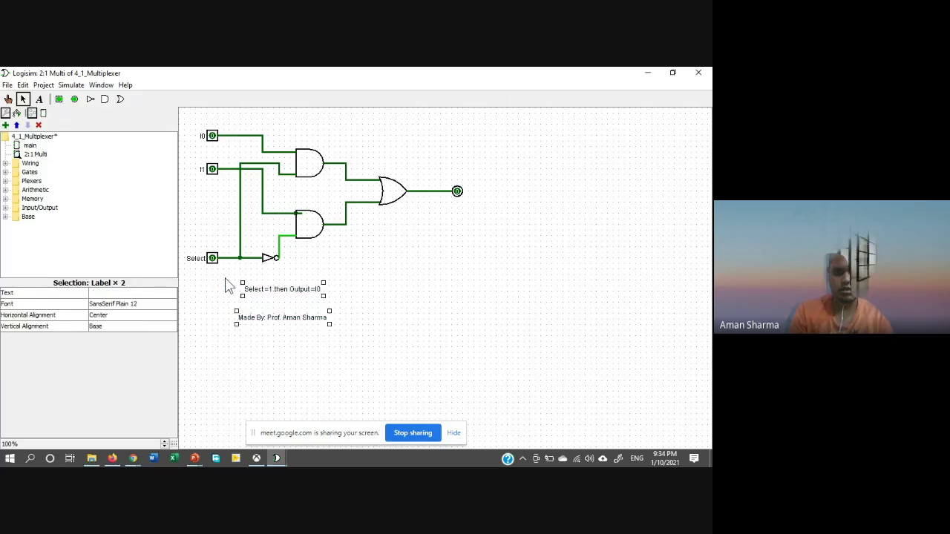
key(Delete)
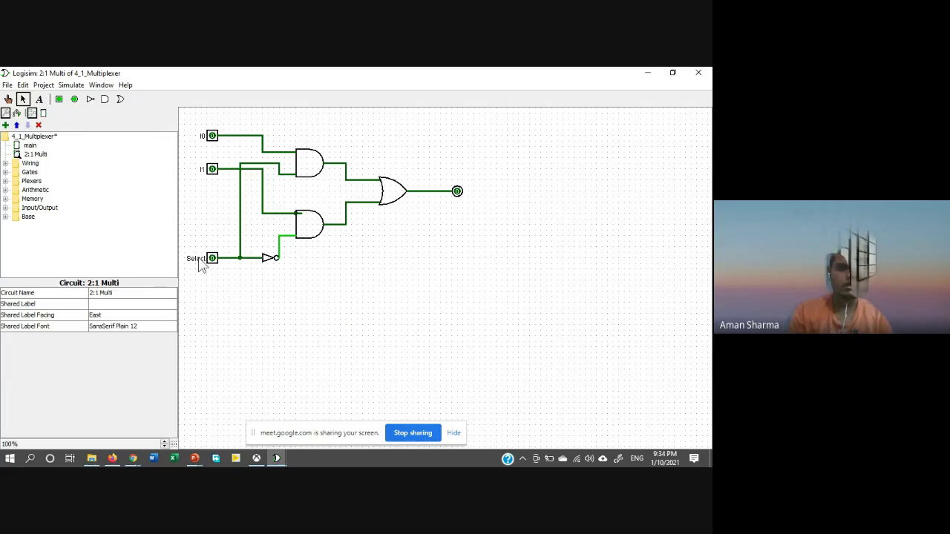
- In the appearance of 2:1 Multi, enlarge the rectangle, with the anchor inside it and the output port midway on its right edge
click(43, 113)
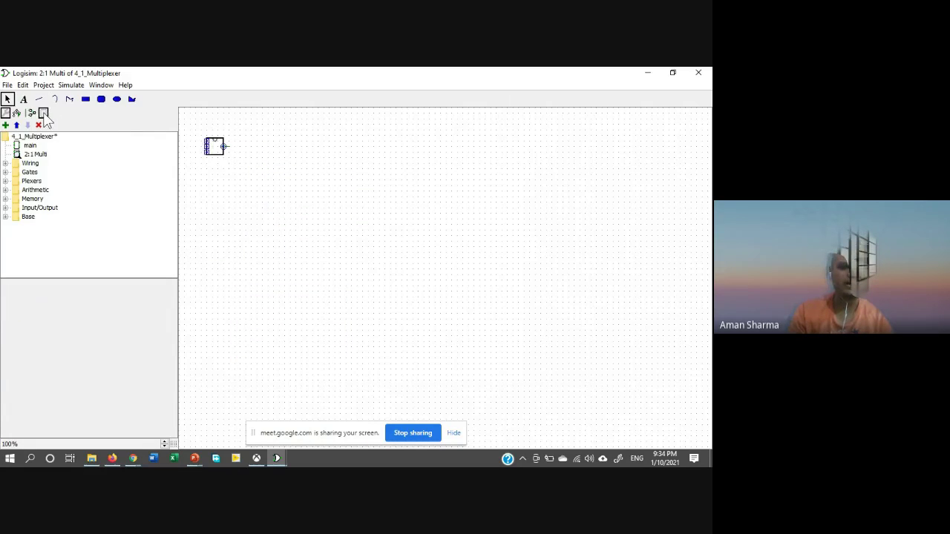
click(213, 155)
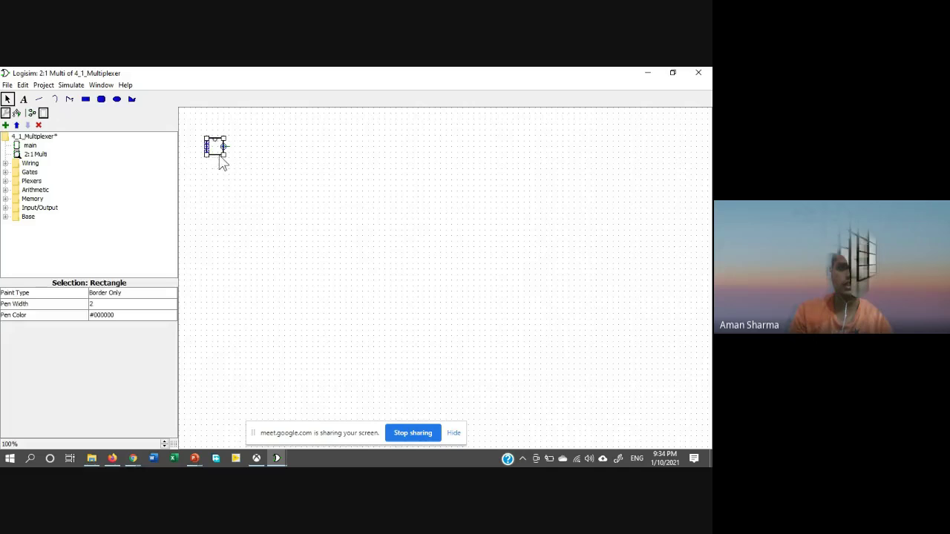
drag(225, 156, 273, 195)
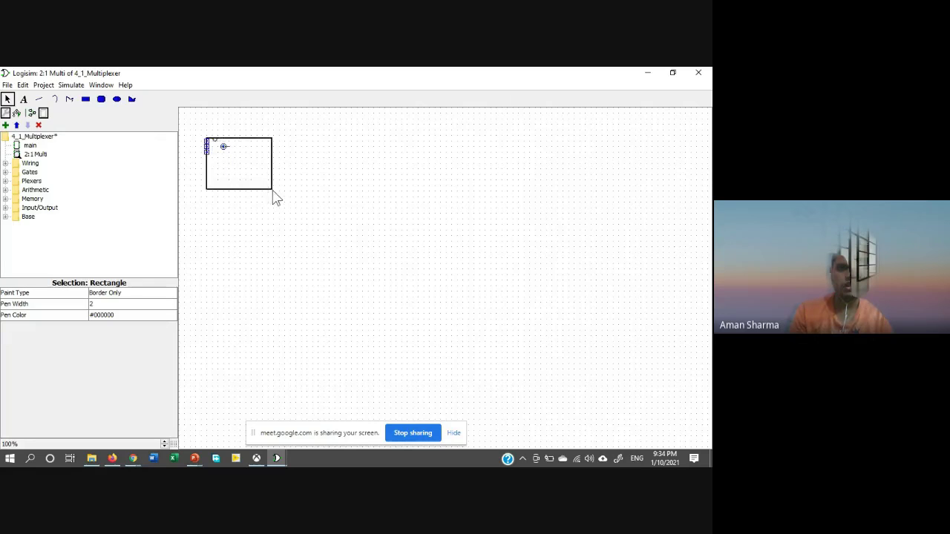
click(223, 147)
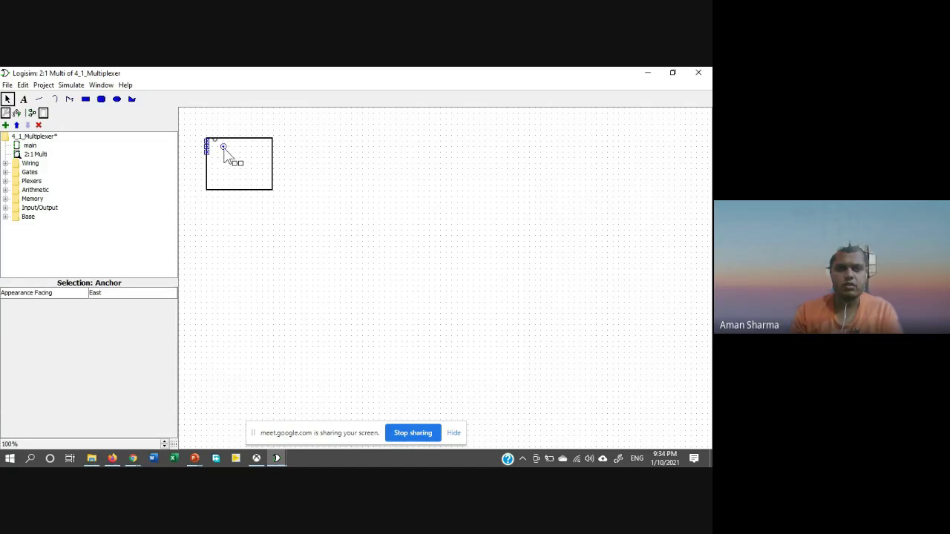
drag(225, 156, 275, 171)
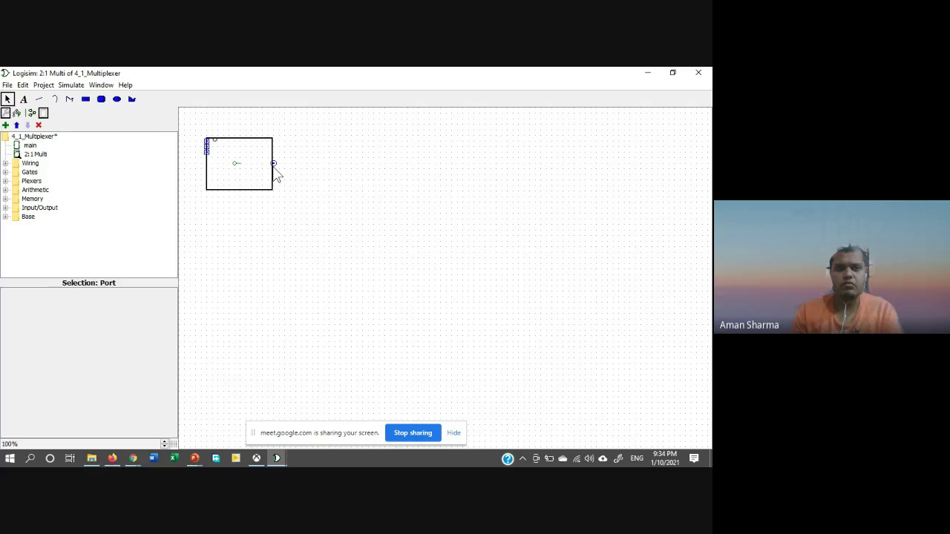
- Move the Select port to the rectangle's bottom edge, space the two input ports along its left edge, and nudge the rectangle into alignment
click(208, 154)
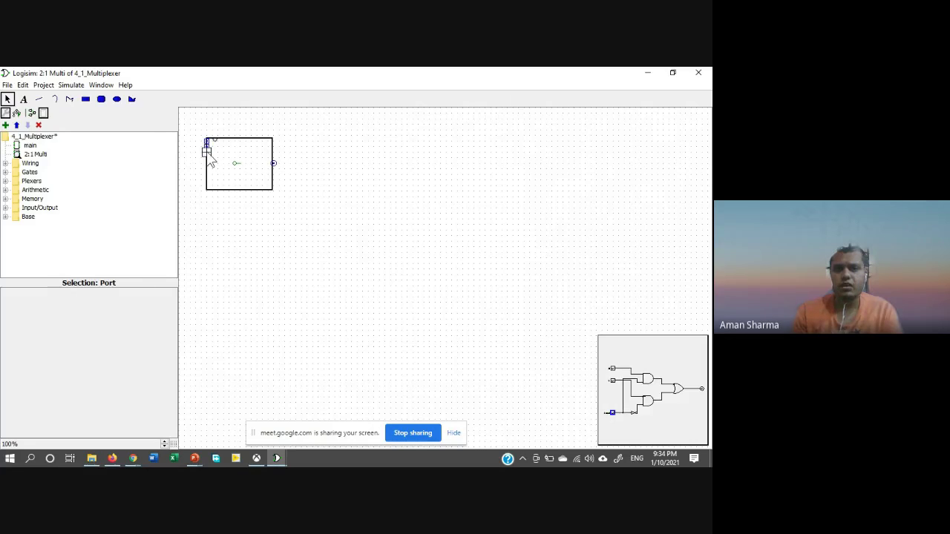
drag(209, 157, 241, 195)
click(205, 159)
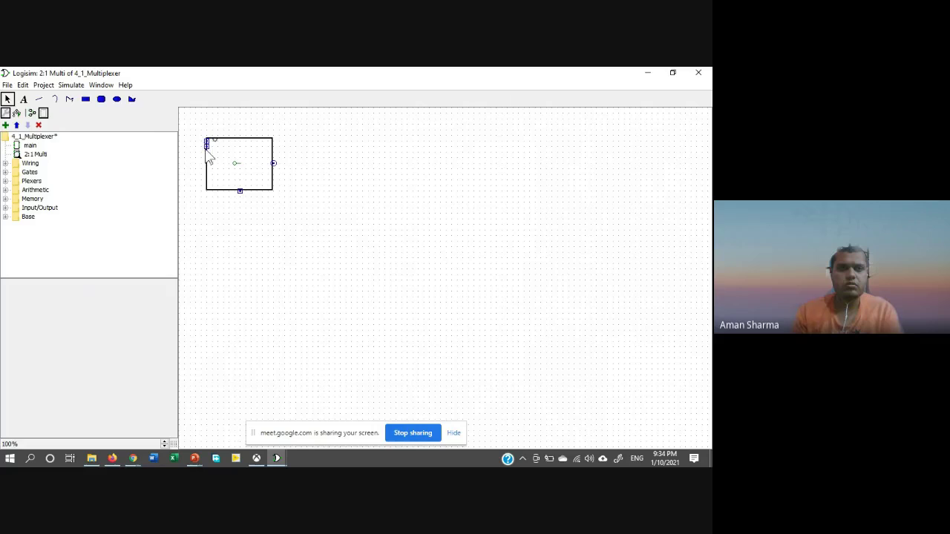
drag(208, 150, 208, 176)
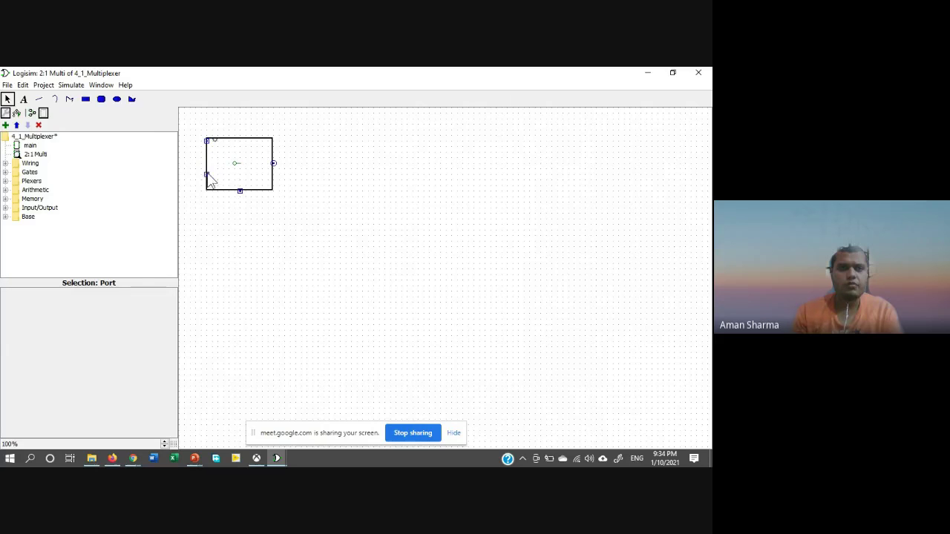
drag(208, 142, 208, 152)
click(308, 206)
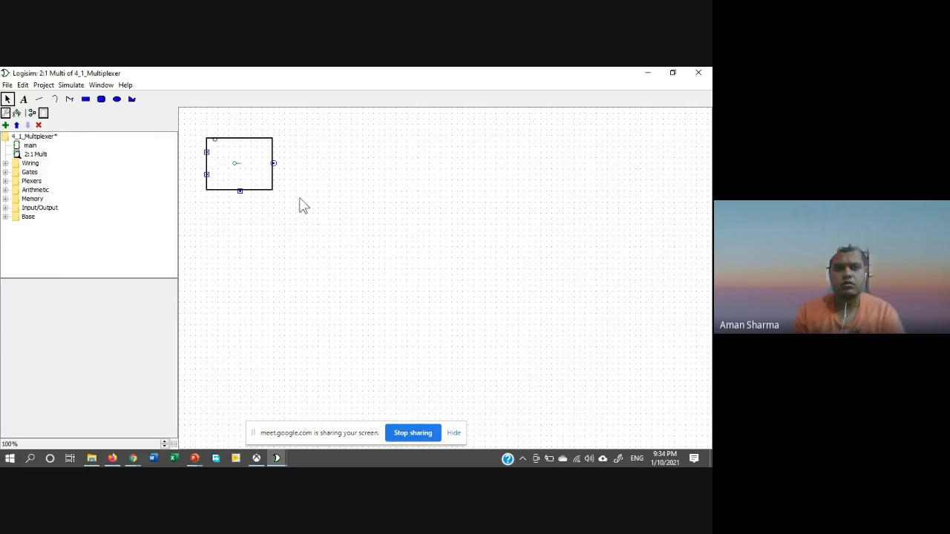
mouse_move(275, 185)
mouse_down()
mouse_move(261, 189)
mouse_move(276, 187)
mouse_up()
click(324, 213)
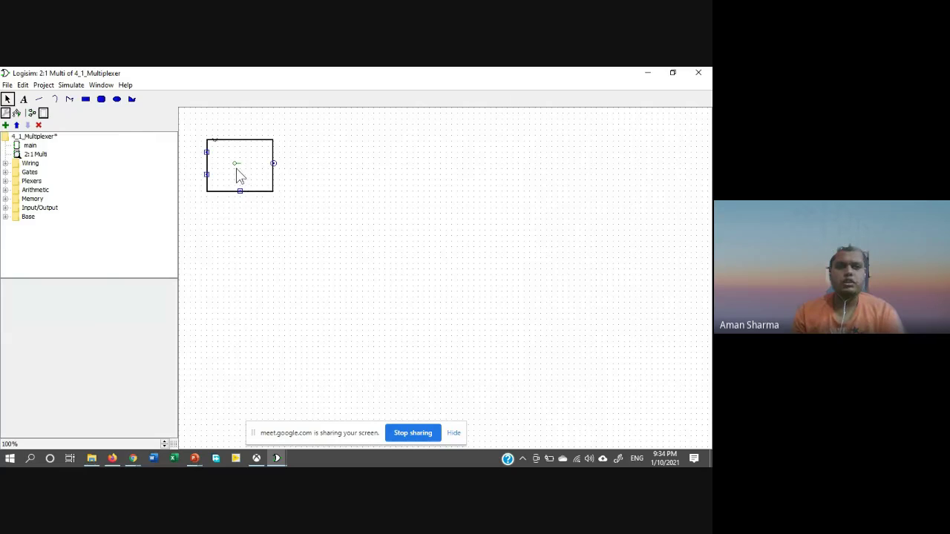
- Add the text label "2:1 Multiplexer" below the rectangle in the 2:1 Multi appearance
click(23, 99)
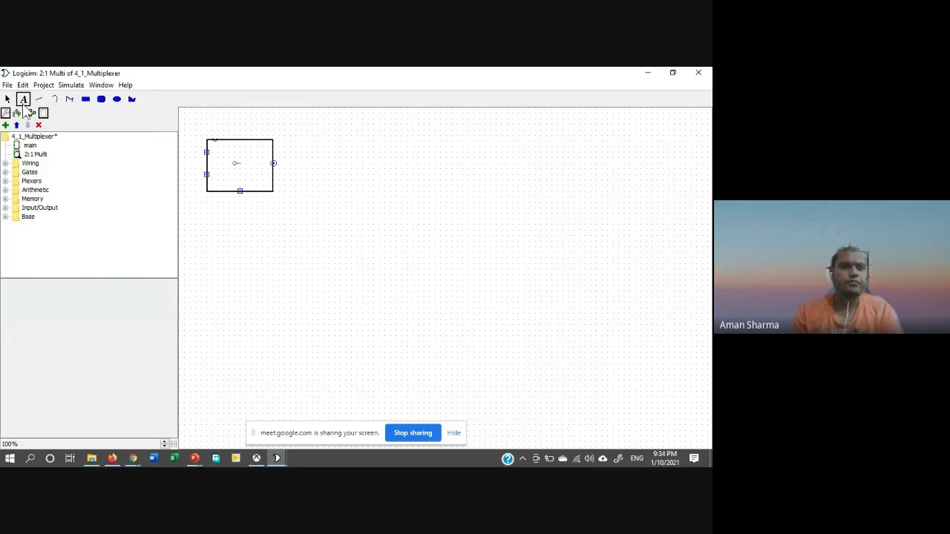
click(217, 207)
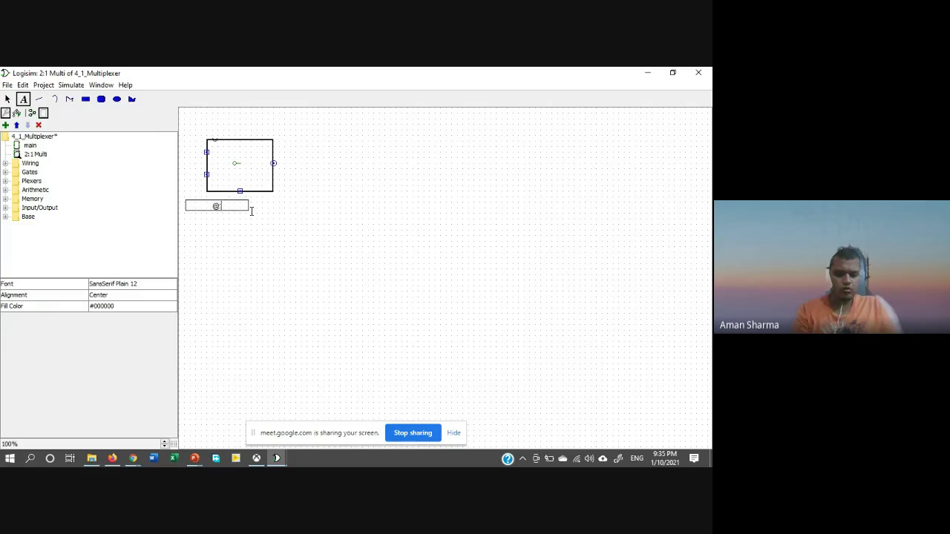
text(2:1 M)
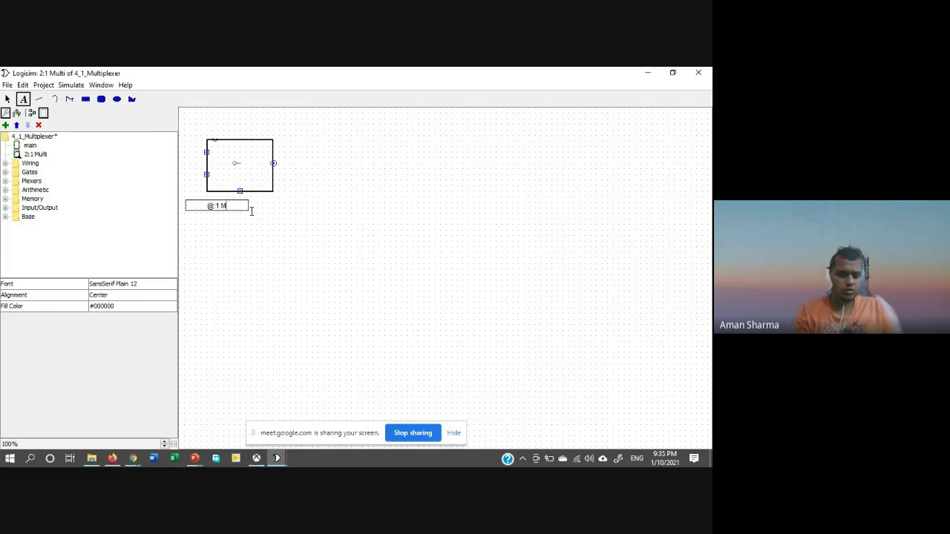
text(ulti)
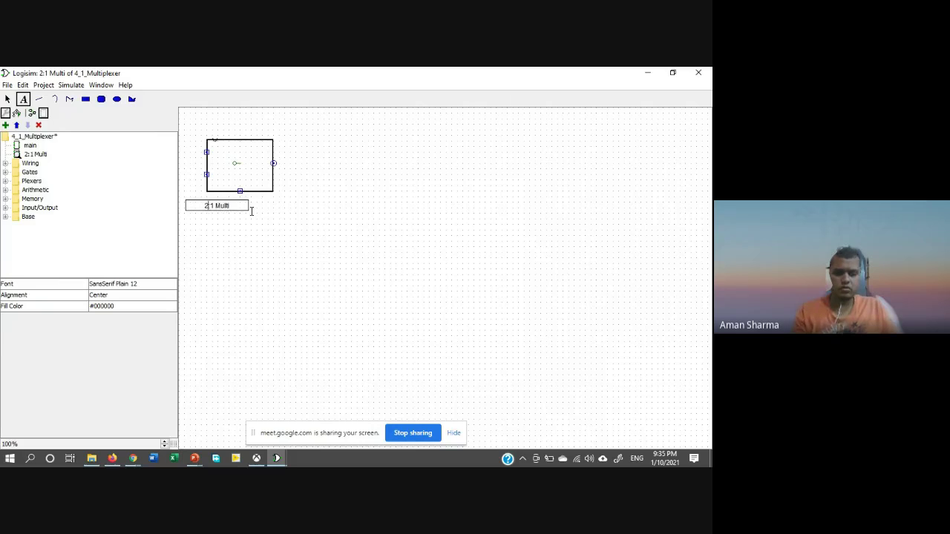
text(plexer)
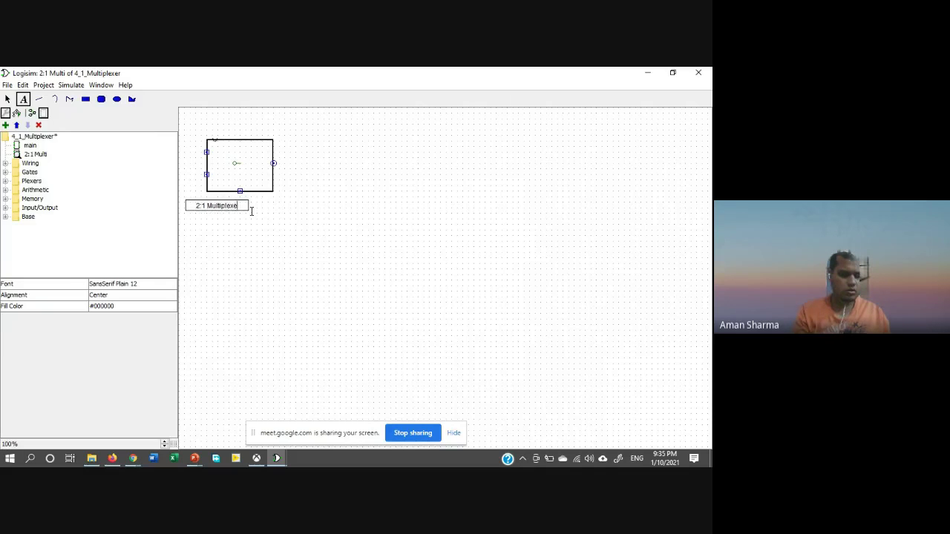
click(277, 297)
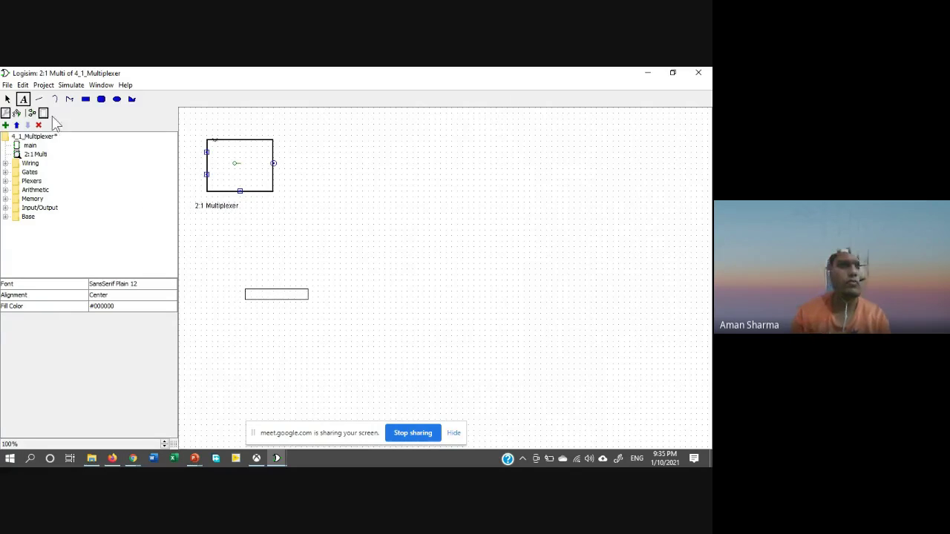
- Move the 2:1 Multiplexer label inside the upper part of the rectangle and save the project
click(9, 98)
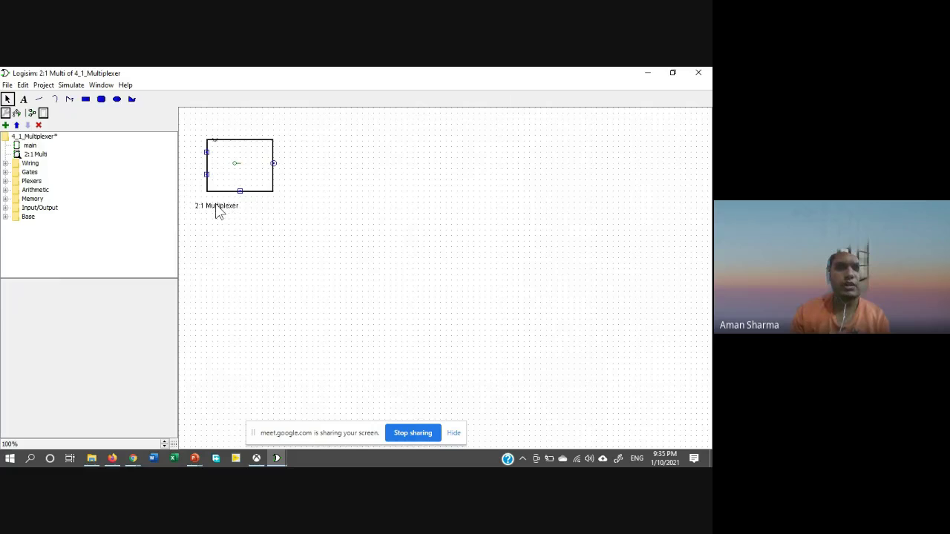
drag(215, 208, 239, 154)
click(250, 226)
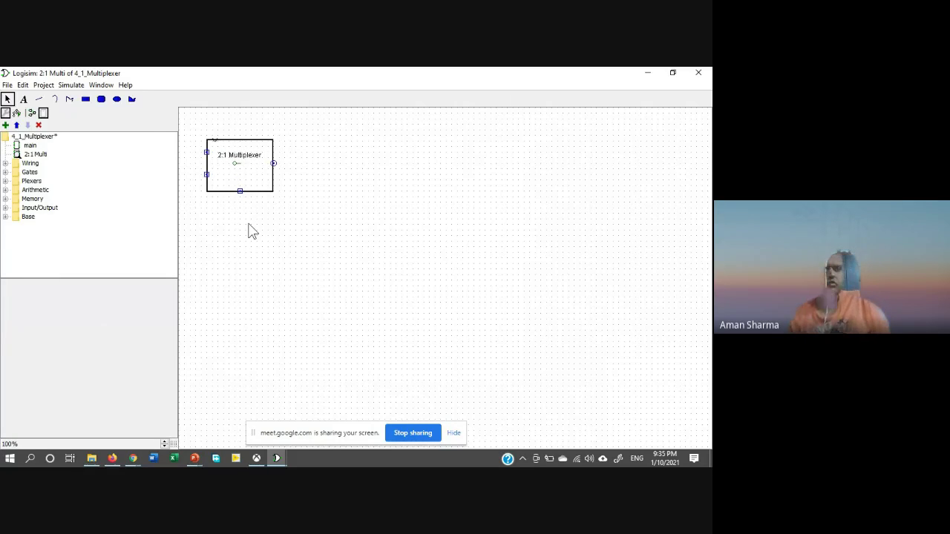
key(ctrl+s)
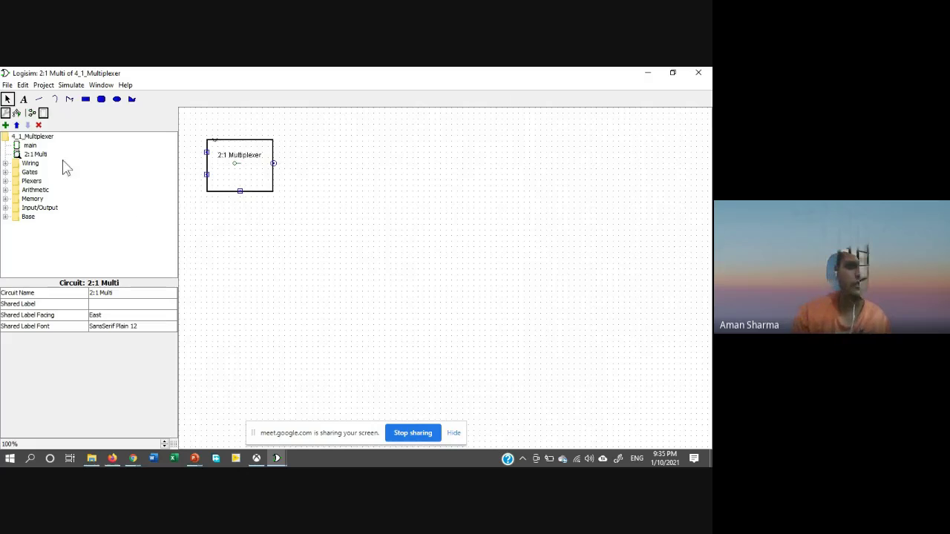
- Open the main circuit and place two 2:1 Multi blocks in it, one above the other
click(31, 147)
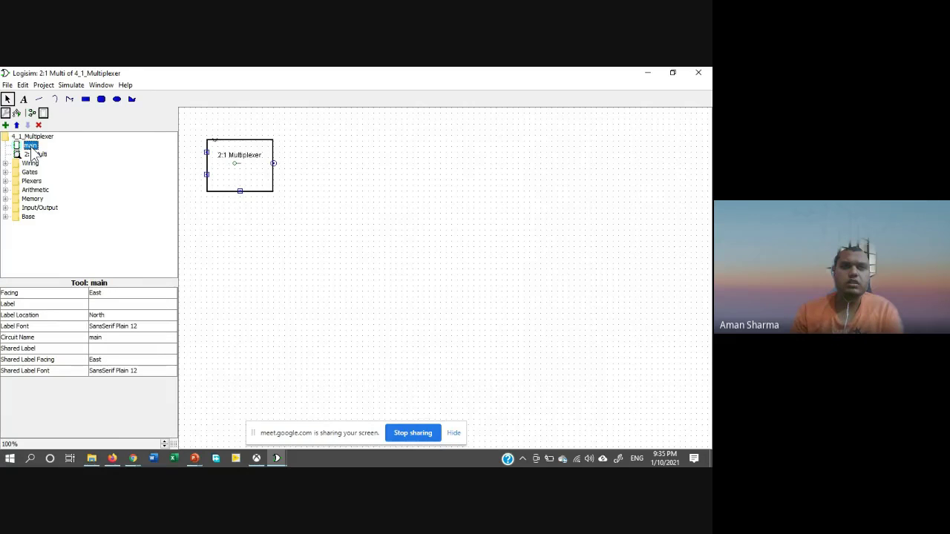
double_click(30, 147)
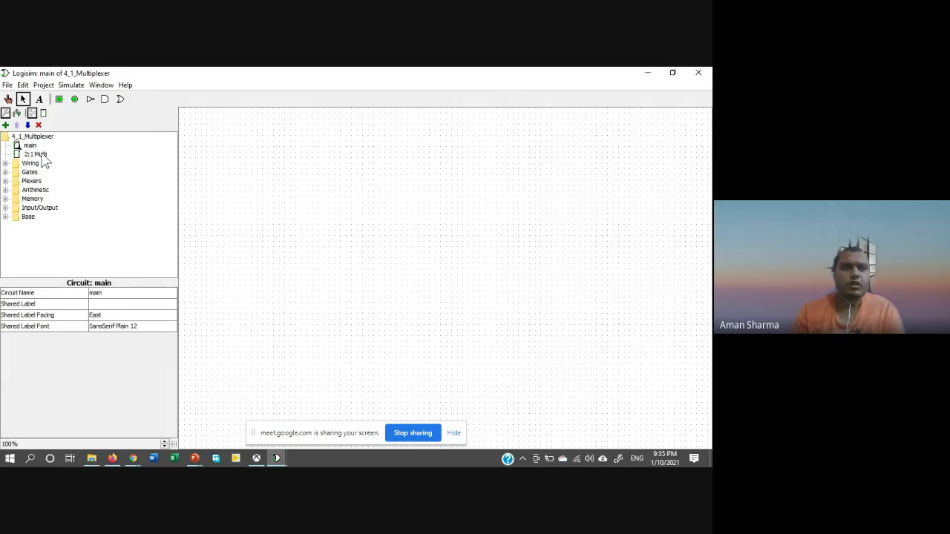
click(40, 155)
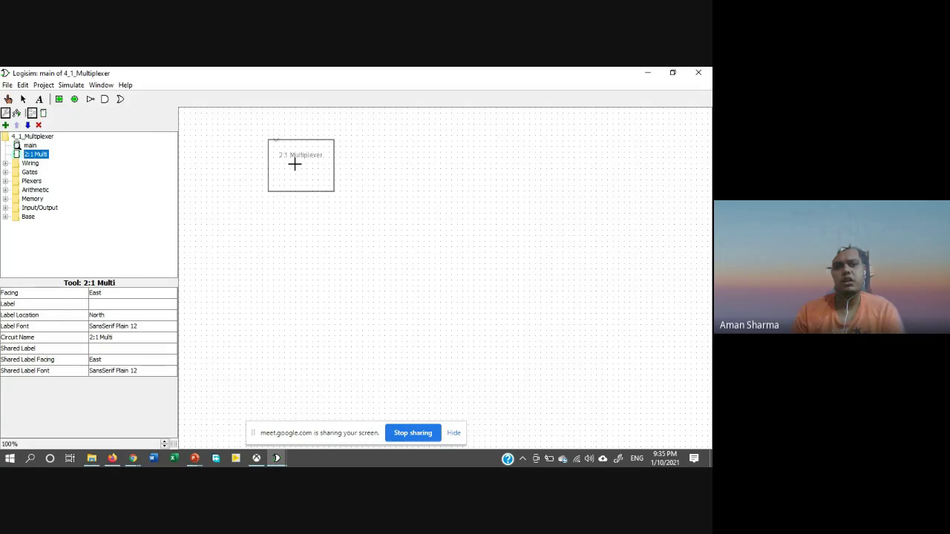
click(295, 164)
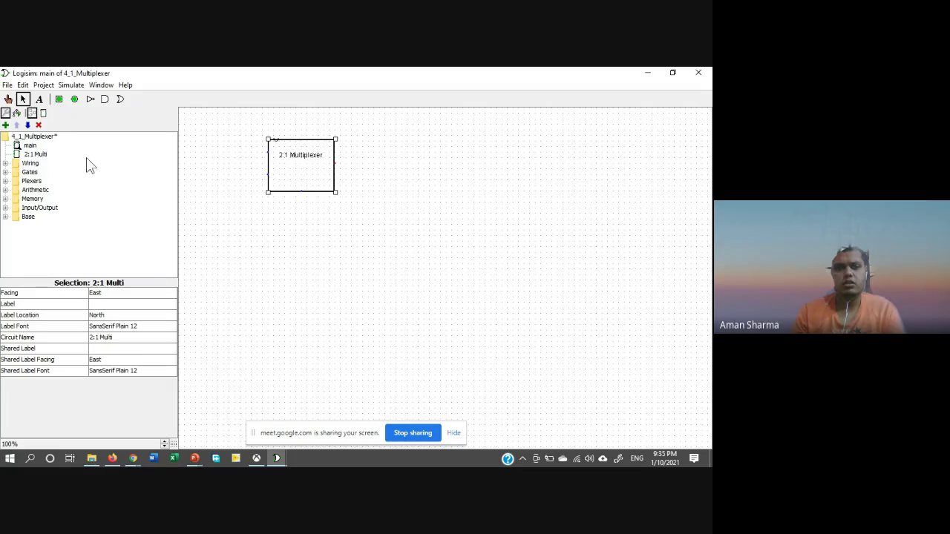
click(39, 155)
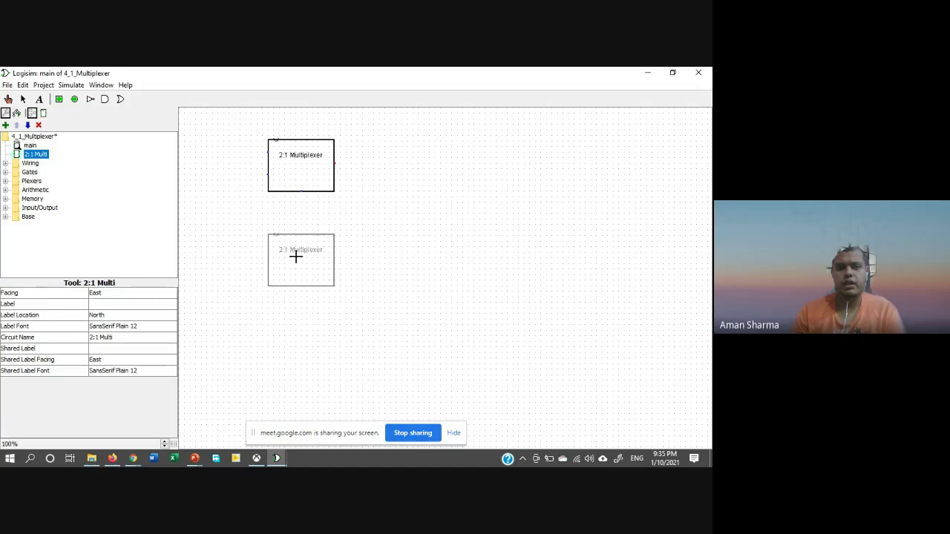
click(295, 256)
click(399, 239)
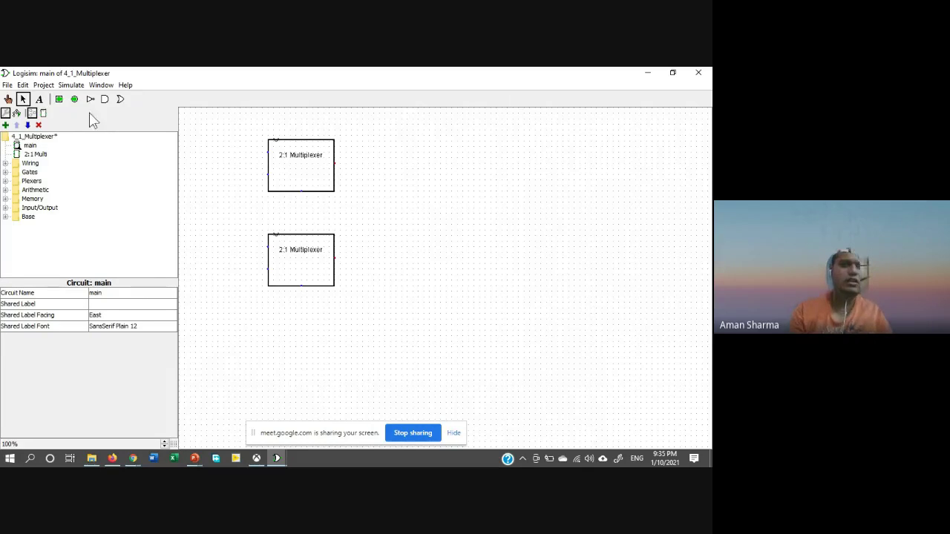
- Add two input pins beside the upper multiplexer block and wire them to its two data inputs
click(59, 99)
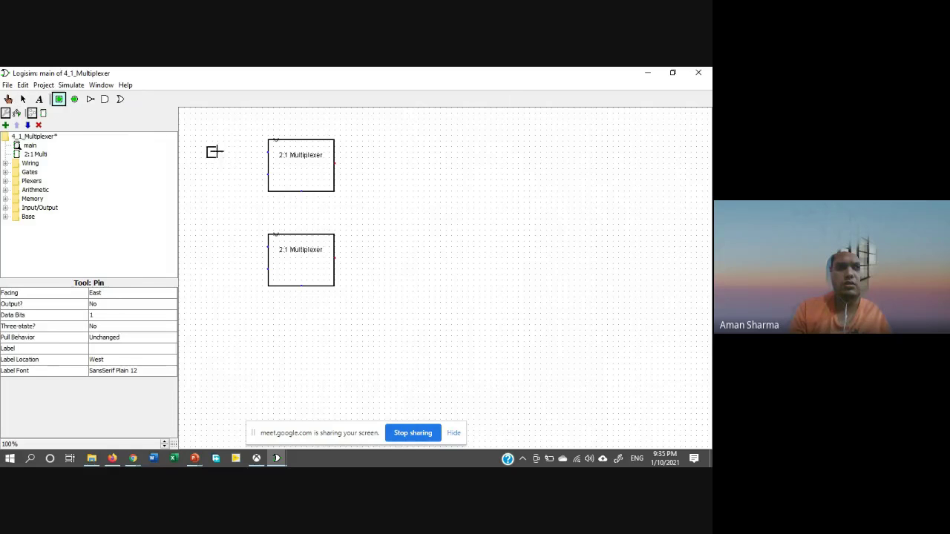
click(214, 152)
click(217, 156)
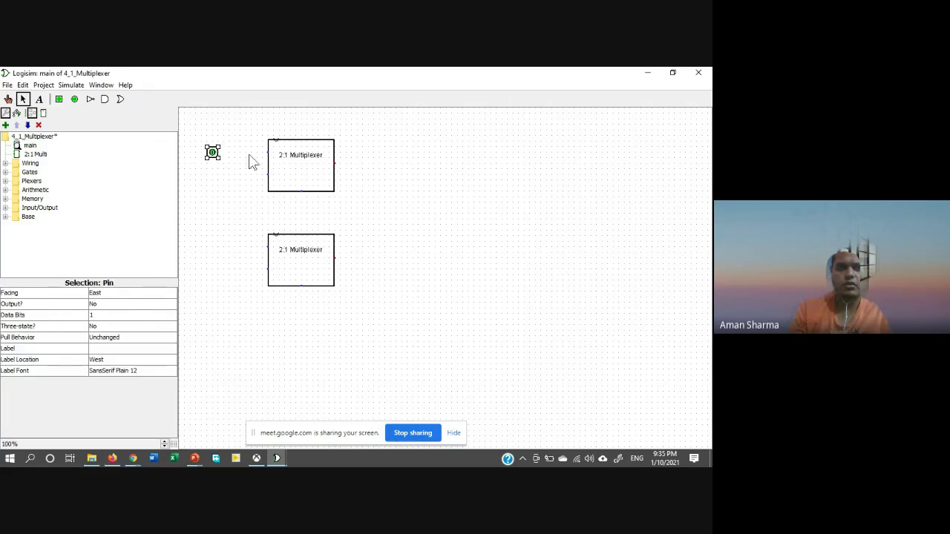
drag(220, 153, 269, 154)
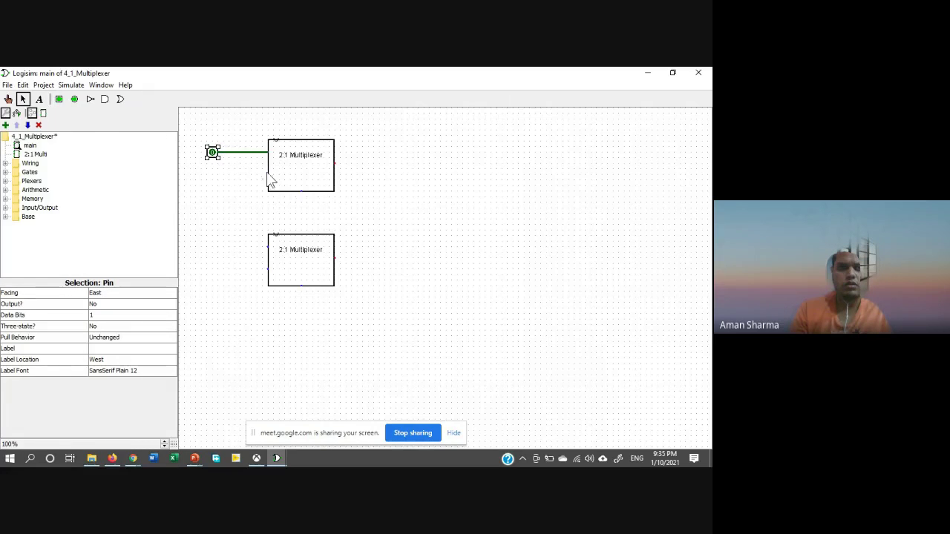
click(60, 100)
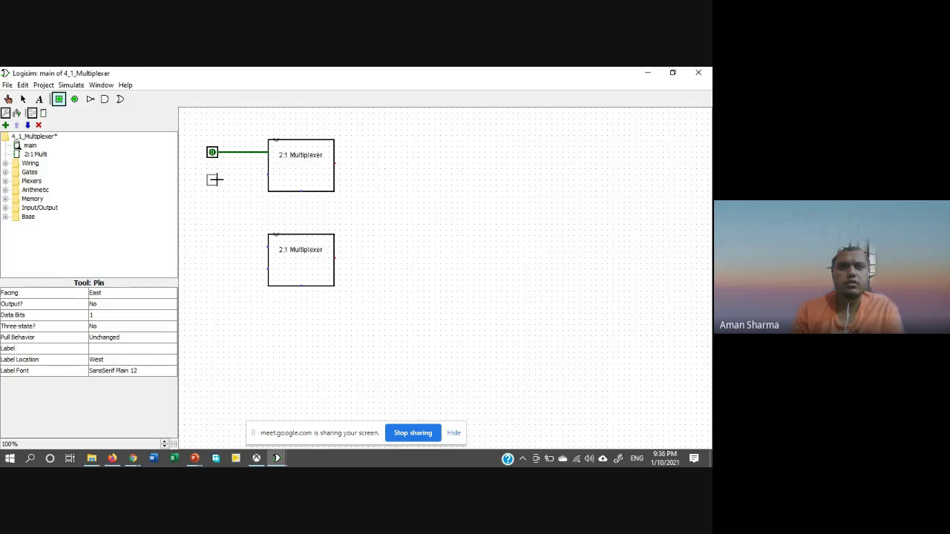
click(215, 179)
click(216, 185)
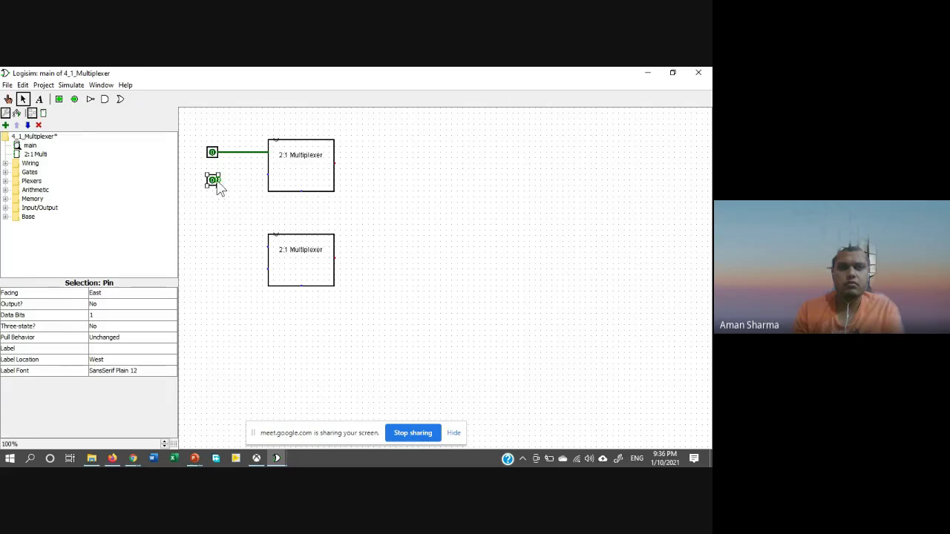
mouse_move(220, 181)
mouse_down()
mouse_move(269, 181)
mouse_move(211, 175)
mouse_up()
click(237, 175)
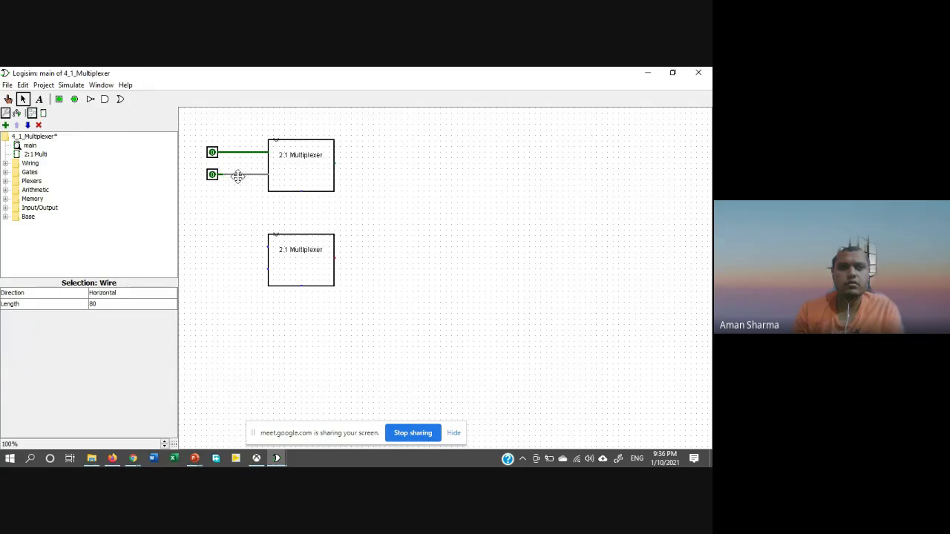
click(236, 204)
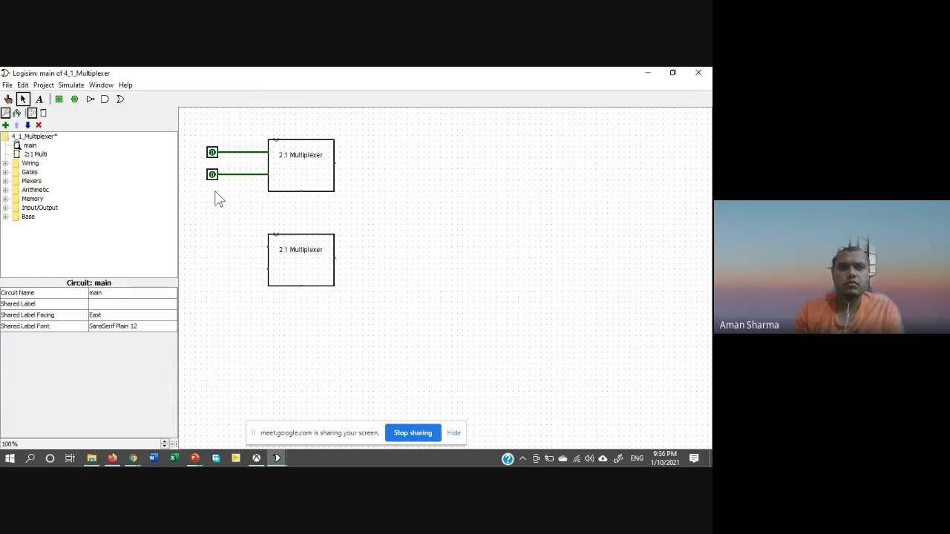
- Add two input pins beside the lower multiplexer block and wire them to its two data inputs
click(58, 99)
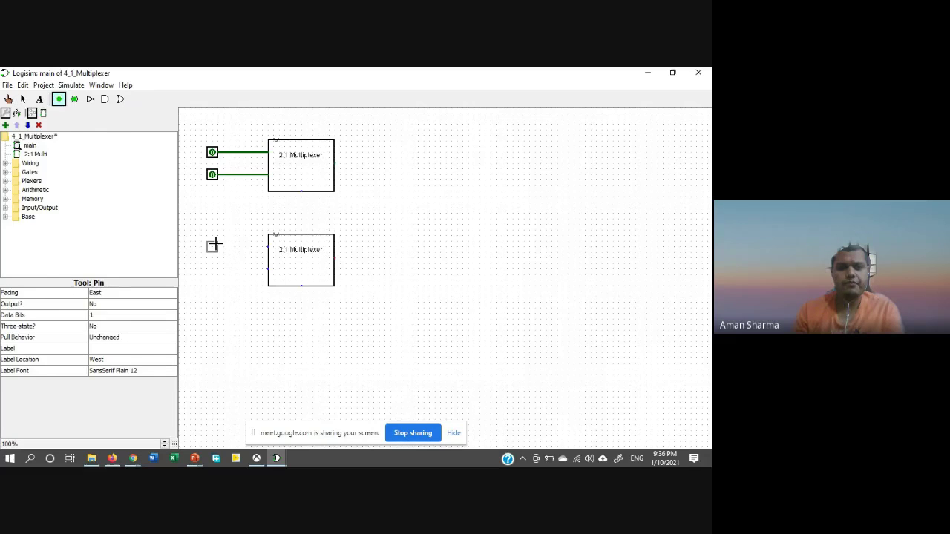
click(213, 245)
click(228, 257)
drag(218, 248, 269, 248)
click(59, 98)
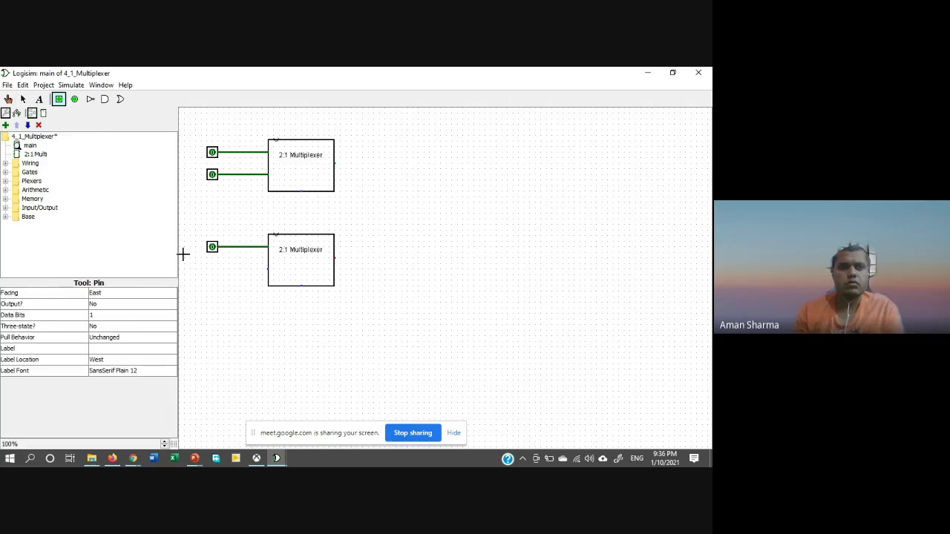
click(214, 274)
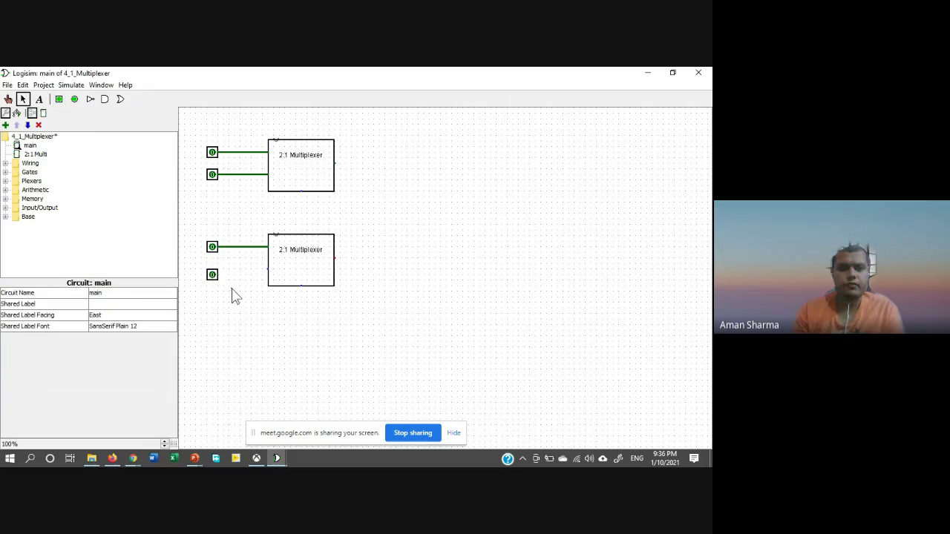
mouse_move(219, 275)
mouse_down()
mouse_move(268, 278)
mouse_move(212, 274)
mouse_move(236, 269)
mouse_up()
click(212, 275)
click(234, 274)
click(448, 251)
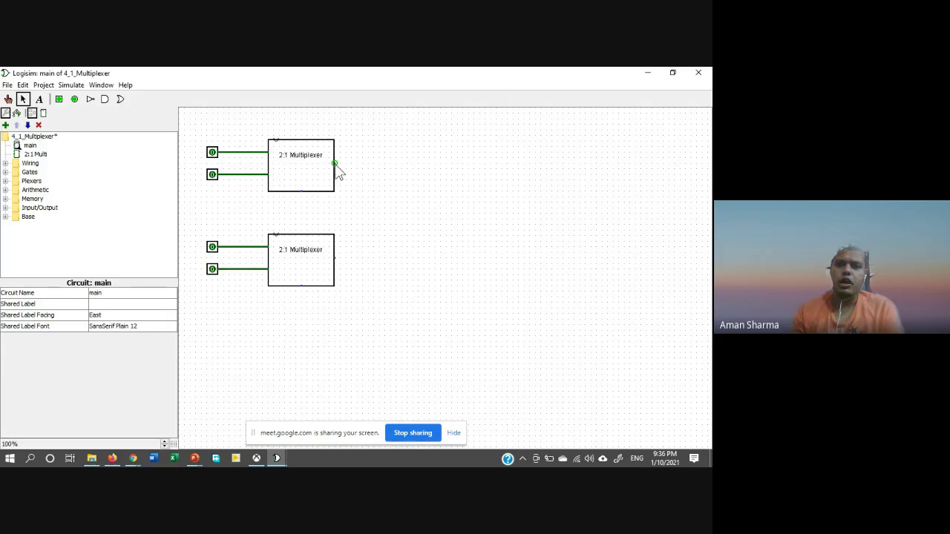
- Place a third 2:1 Multi block beyond the first two and wire their outputs to its two data inputs
drag(335, 164, 368, 164)
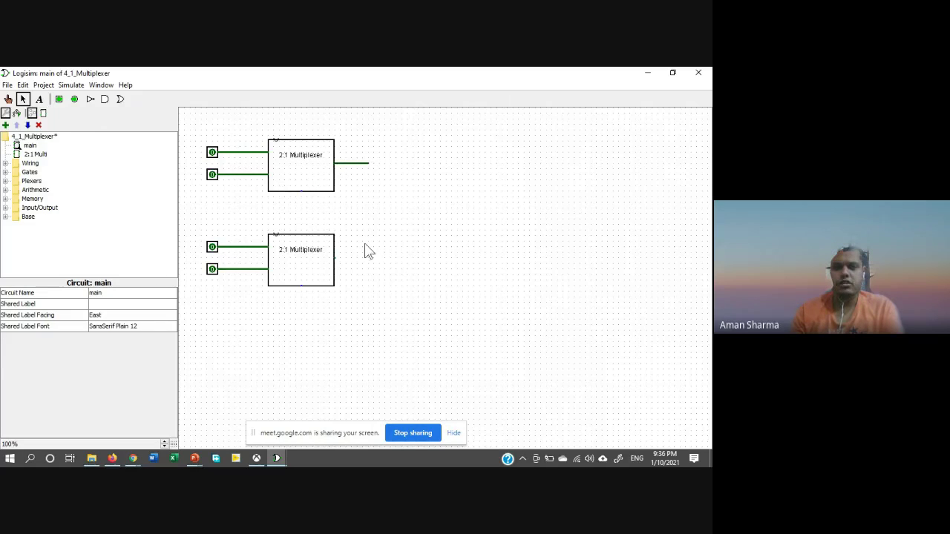
drag(335, 258, 368, 259)
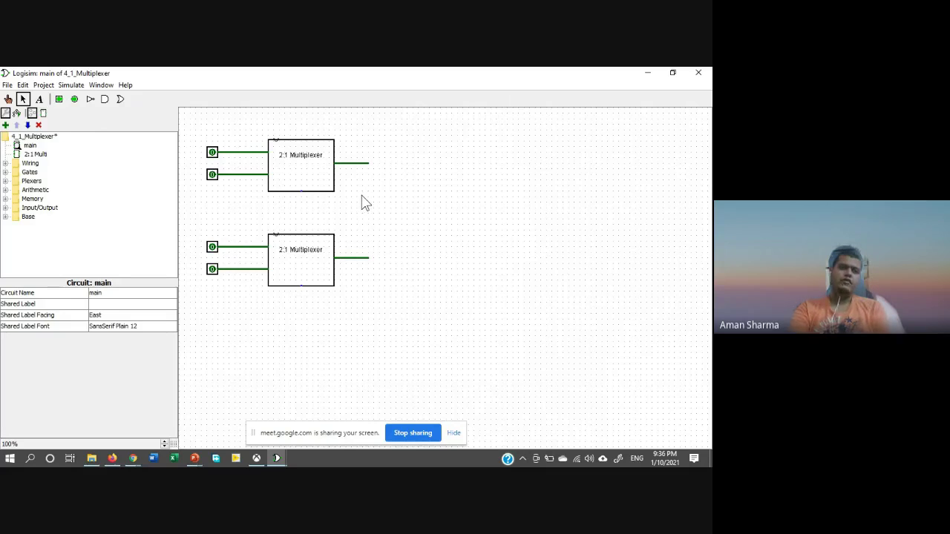
click(40, 156)
click(465, 213)
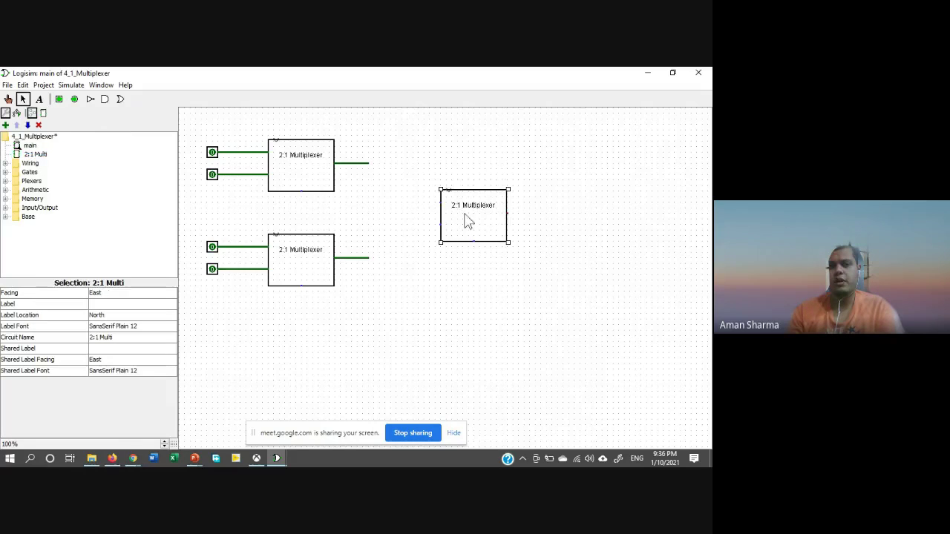
click(385, 202)
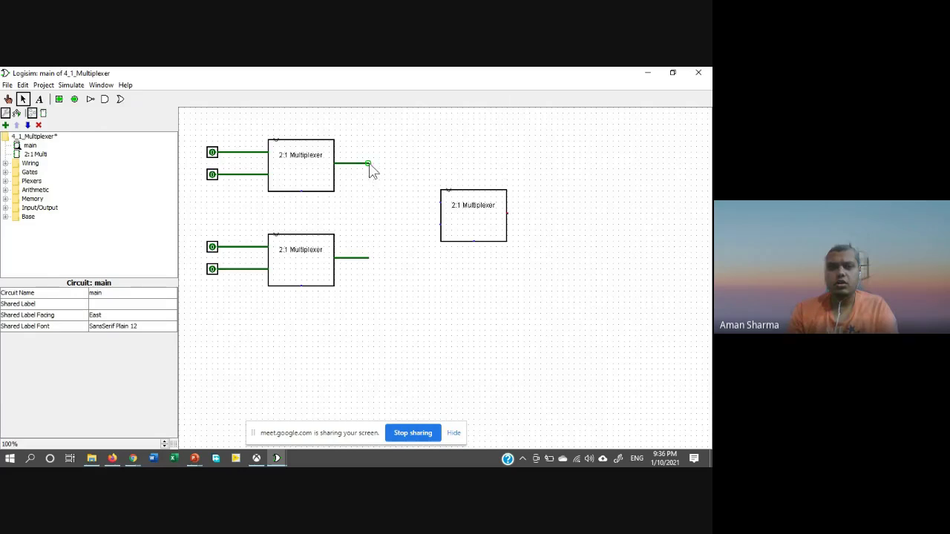
mouse_move(369, 165)
mouse_down()
mouse_move(373, 203)
mouse_move(443, 211)
mouse_up()
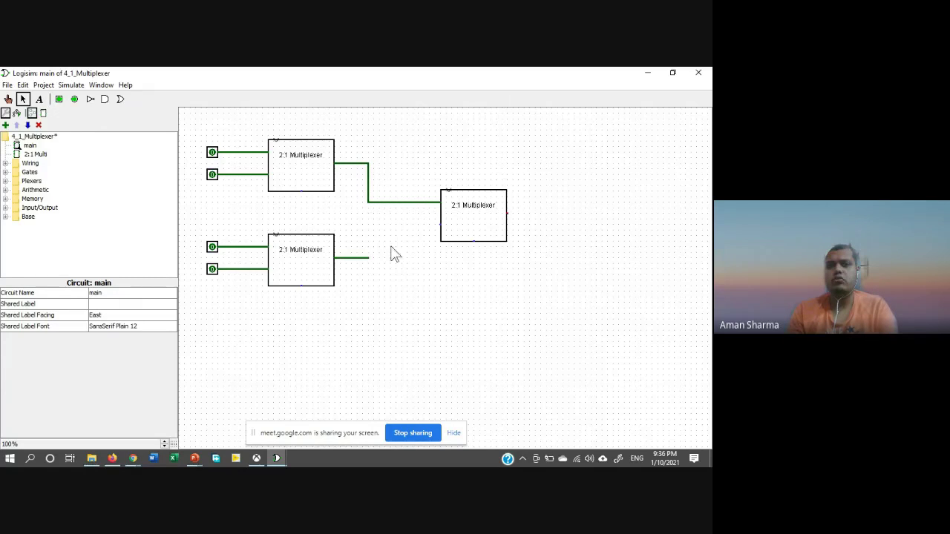
drag(368, 258, 442, 226)
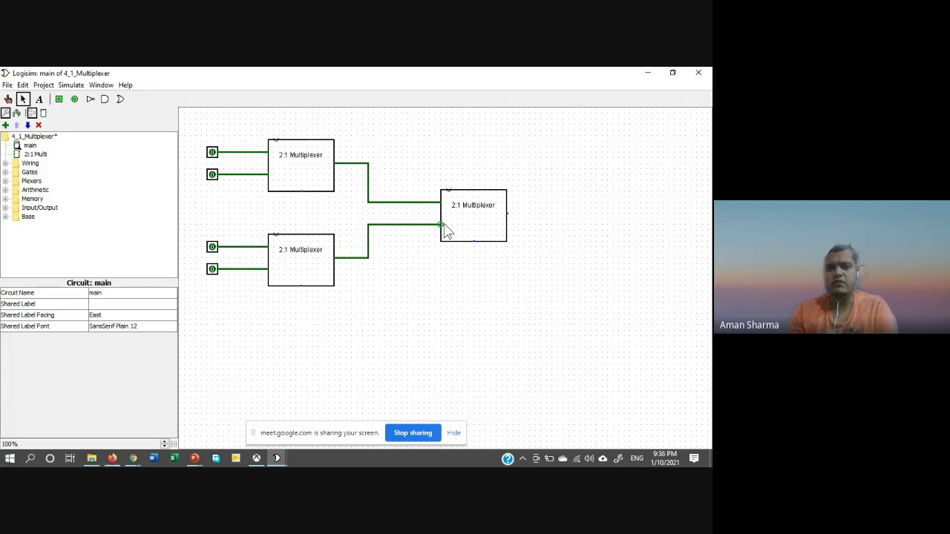
- Add an output pin and wire it to the third multiplexer block's output
drag(510, 214, 547, 214)
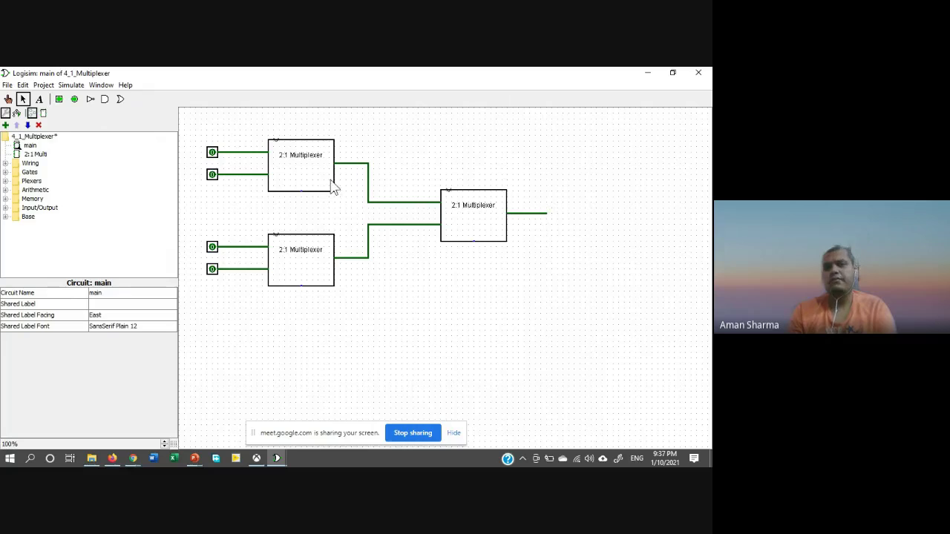
click(74, 99)
click(587, 213)
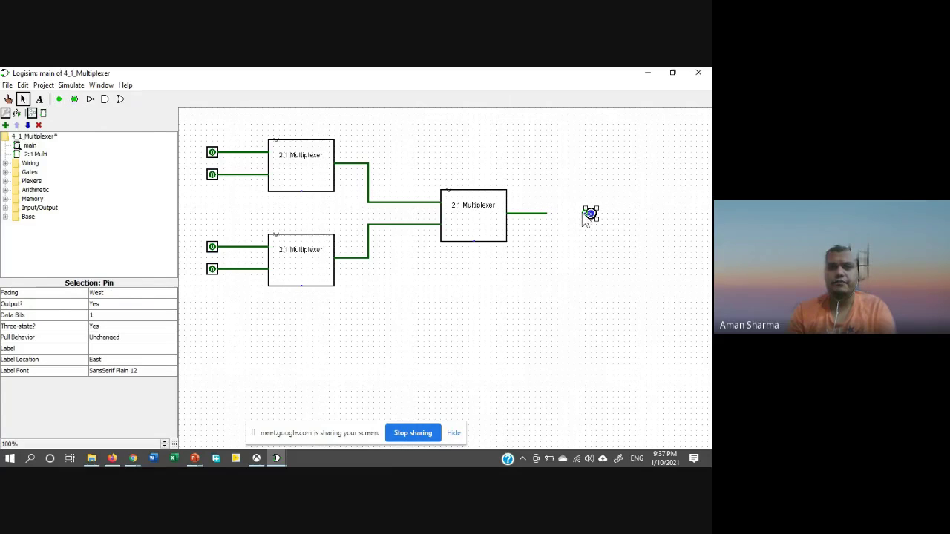
drag(547, 215, 586, 217)
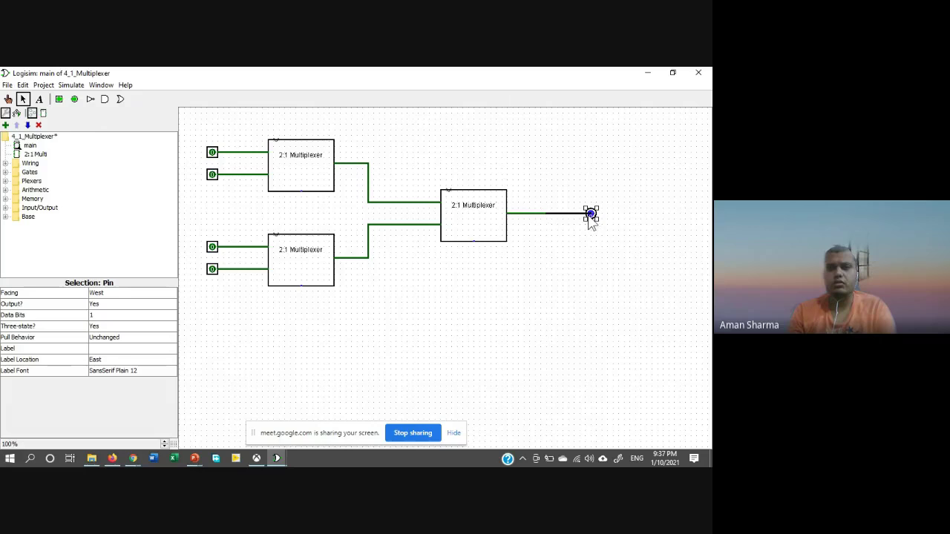
- Add a north-facing input pin beneath the third multiplexer block and wire it to the block's select input
click(603, 273)
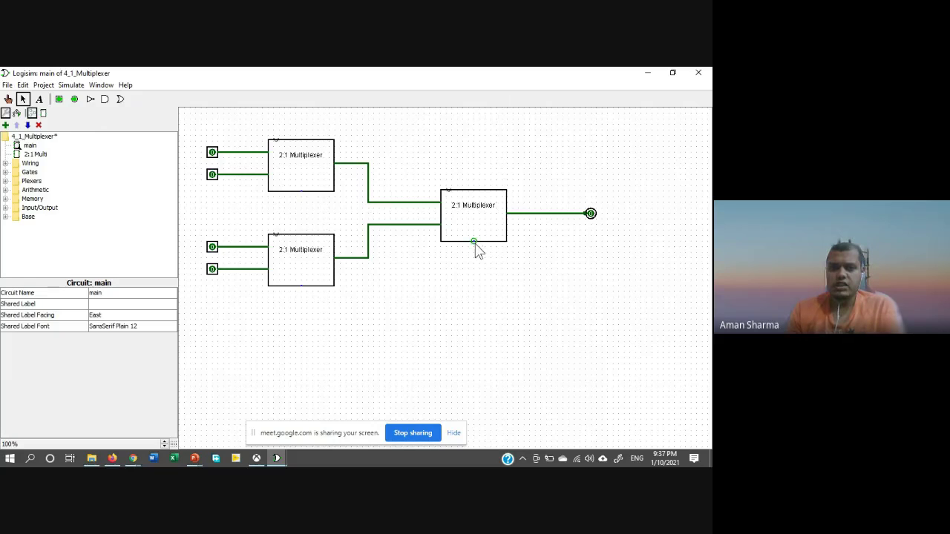
drag(473, 241, 475, 269)
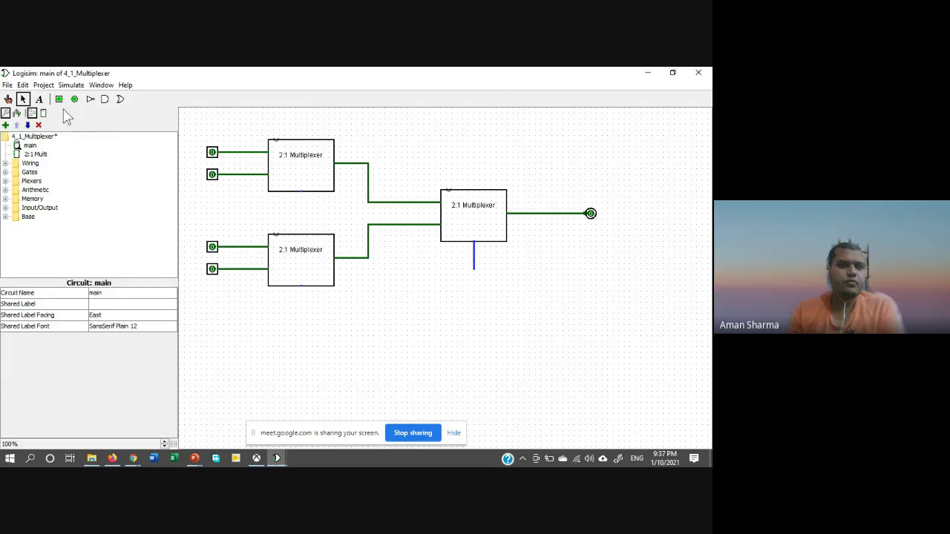
click(58, 99)
click(479, 297)
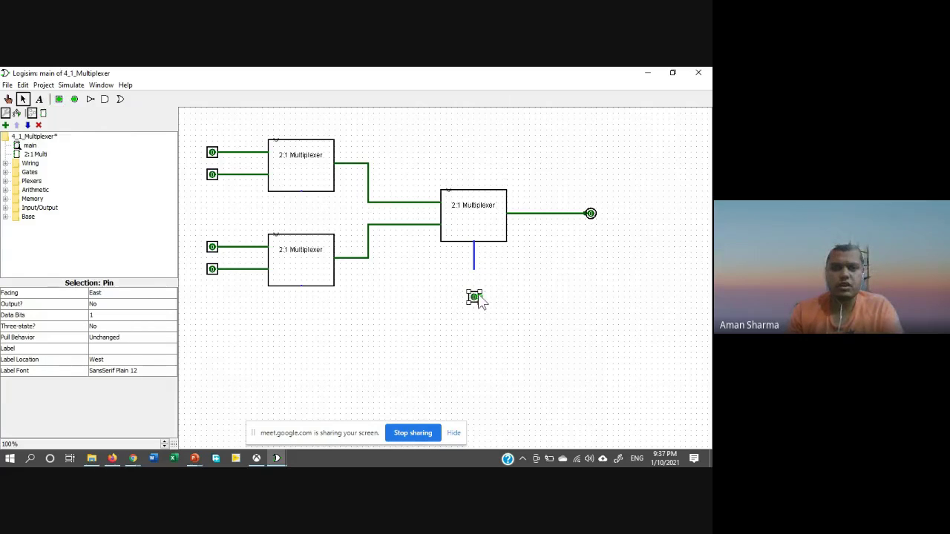
click(131, 293)
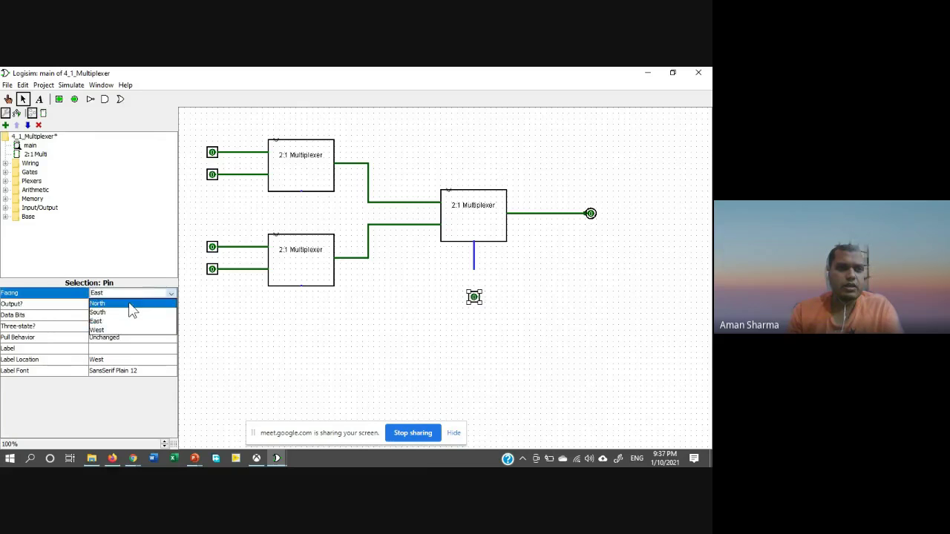
click(130, 303)
click(423, 315)
click(475, 299)
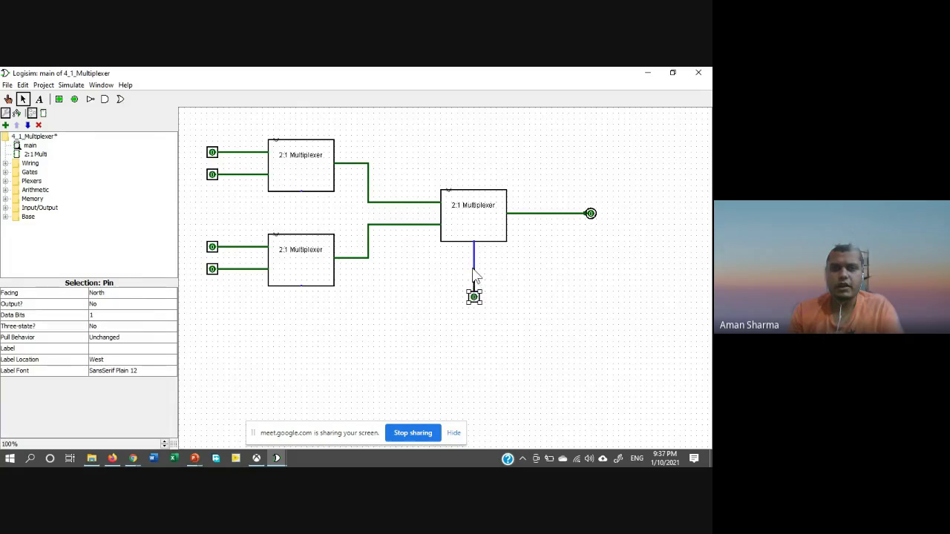
click(320, 305)
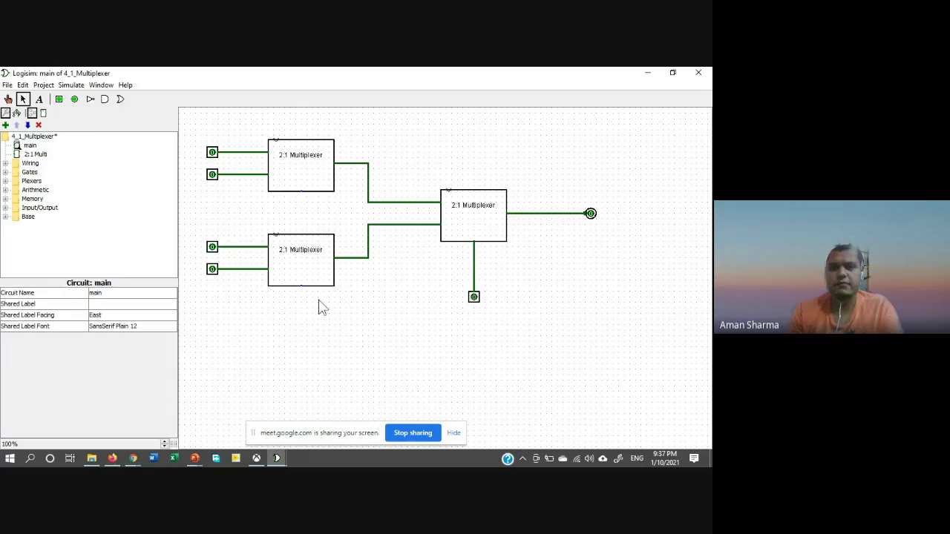
- Add a north-facing input pin beneath the lower first-stage multiplexer block and wire it to the block's select input
click(60, 101)
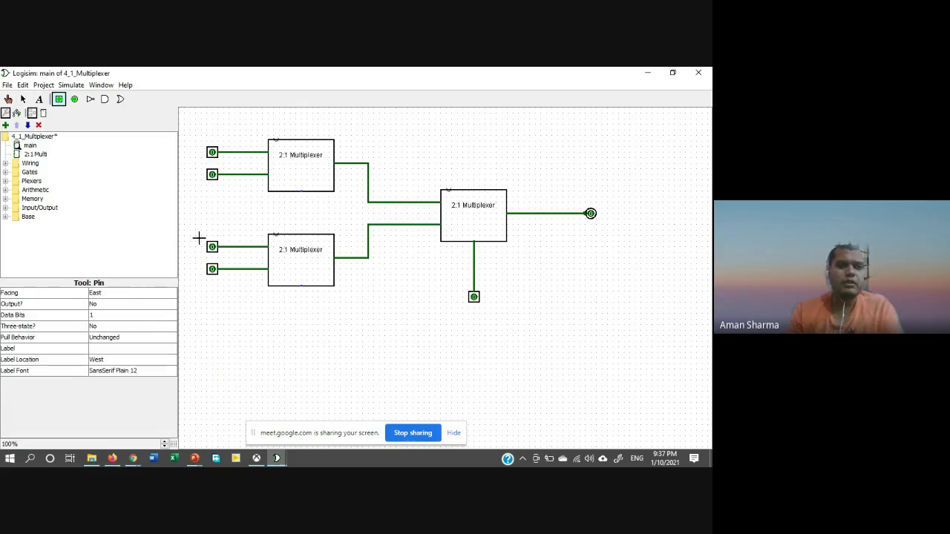
click(304, 325)
click(231, 322)
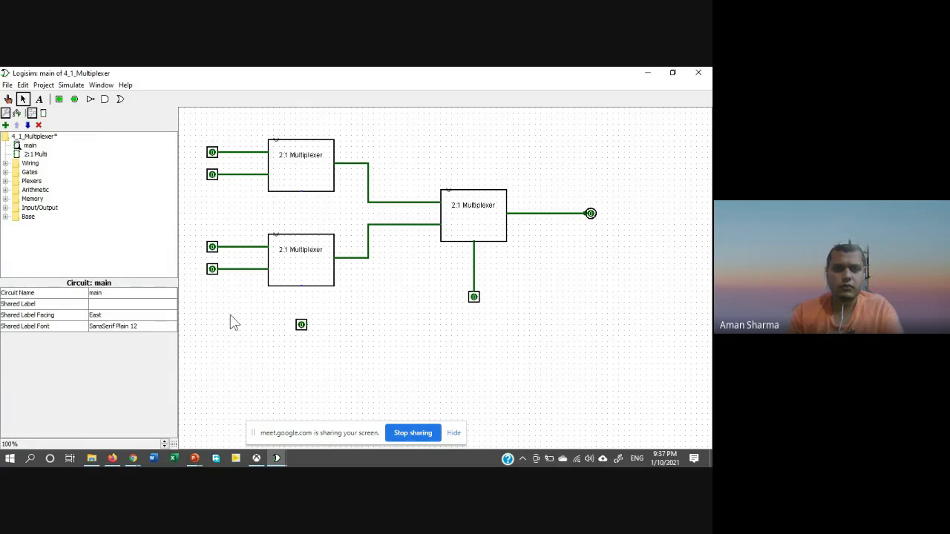
click(303, 327)
click(148, 293)
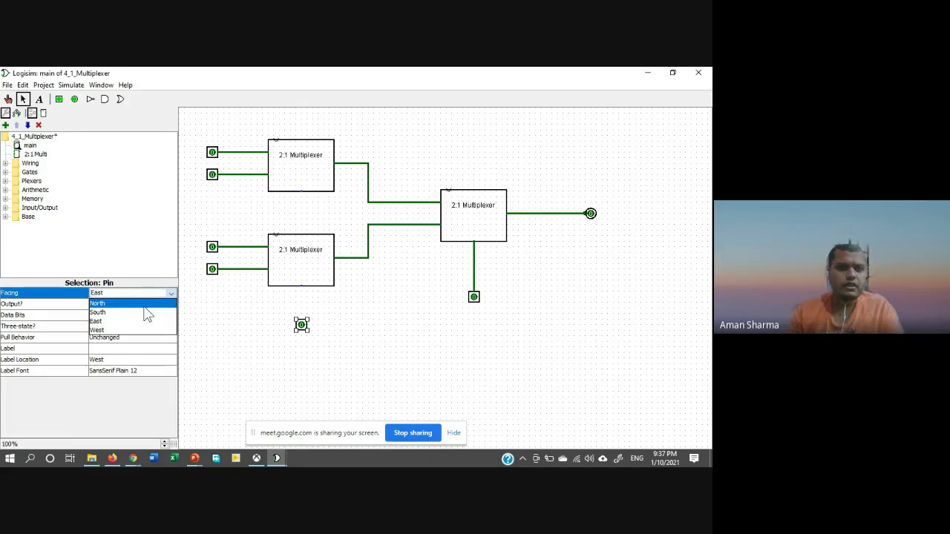
click(145, 305)
drag(306, 327, 301, 287)
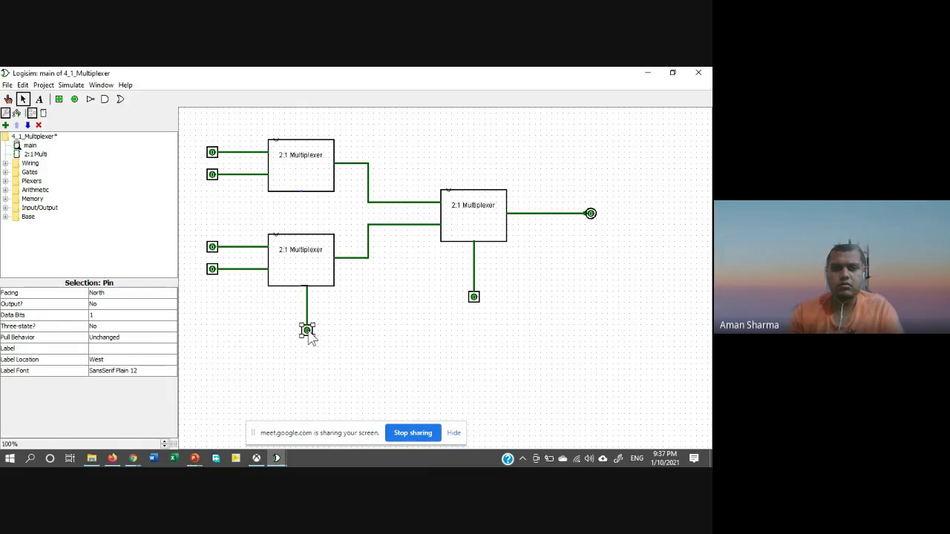
- Align the two select pins on one row and wire the upper block's select input to the lower block's select wire
drag(307, 333, 302, 332)
drag(474, 297, 473, 330)
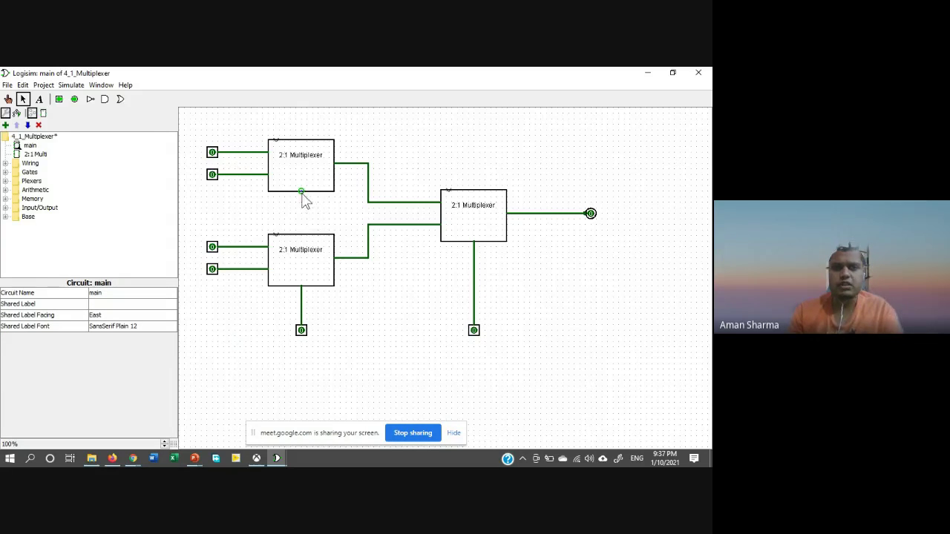
drag(301, 193, 300, 313)
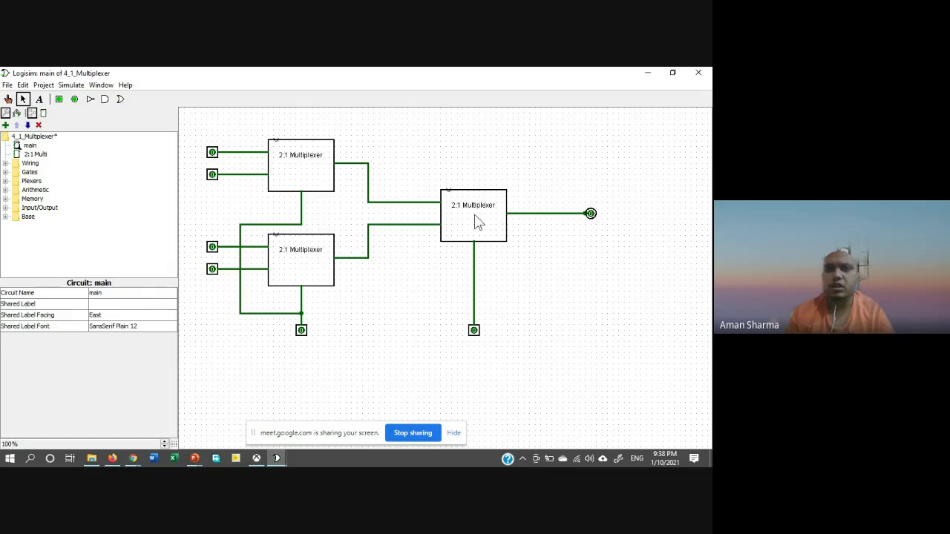
- Test the circuit with both select pins at 0 by toggling the four data inputs, ending with only the lowest at 1
click(7, 99)
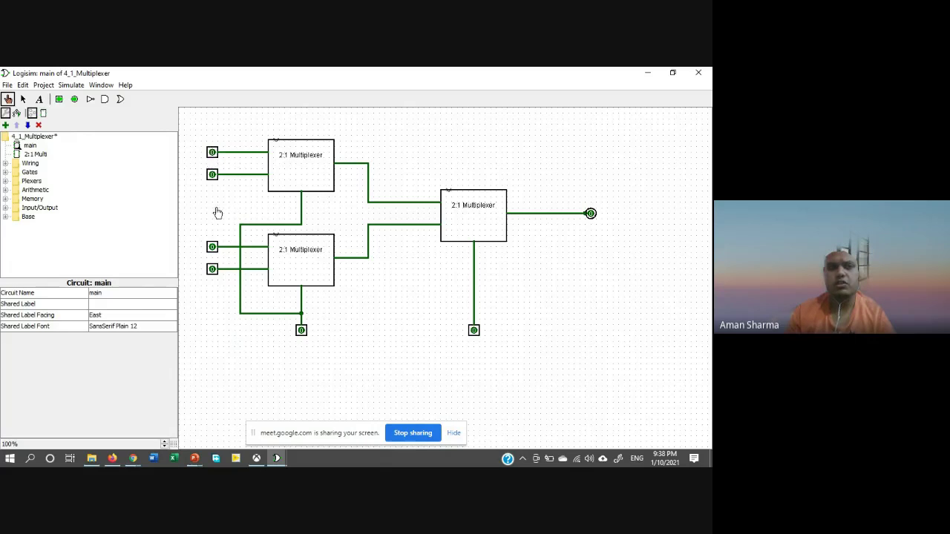
click(212, 269)
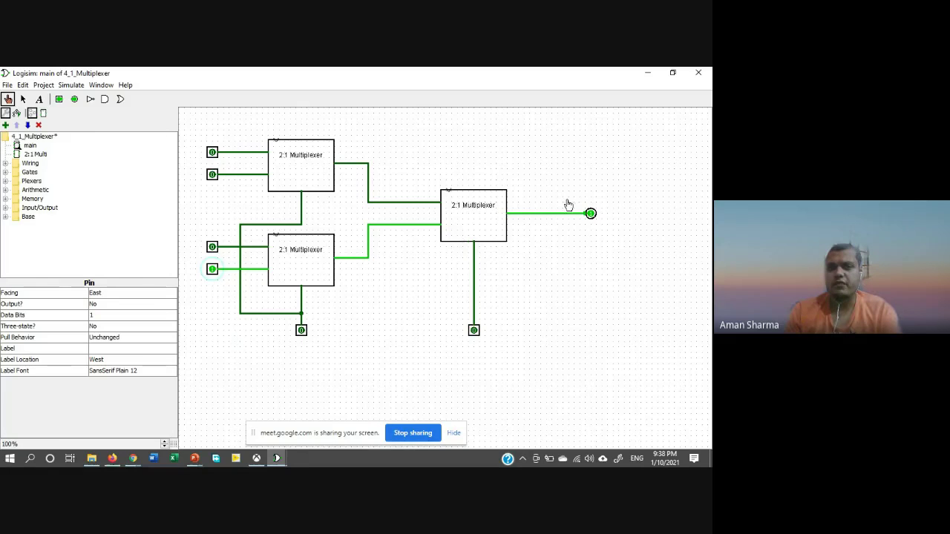
click(212, 270)
click(213, 248)
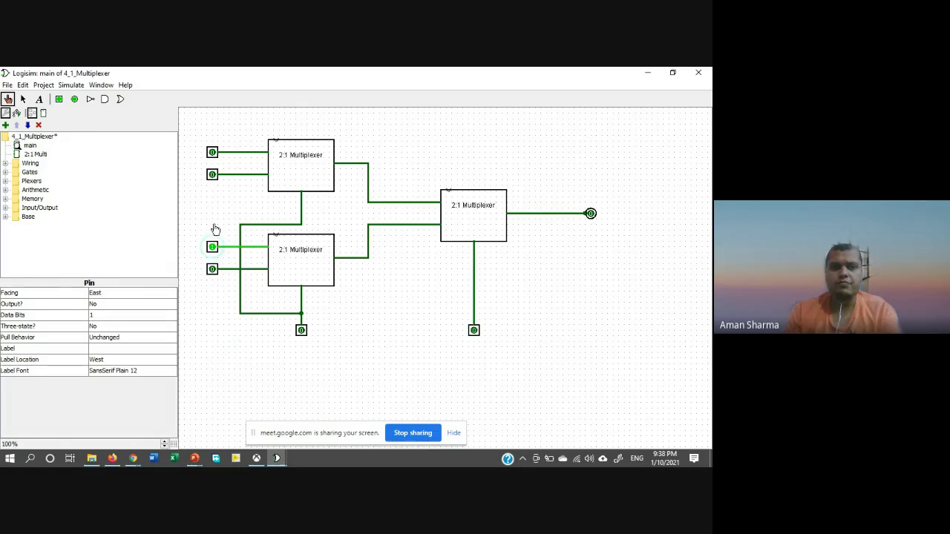
click(212, 175)
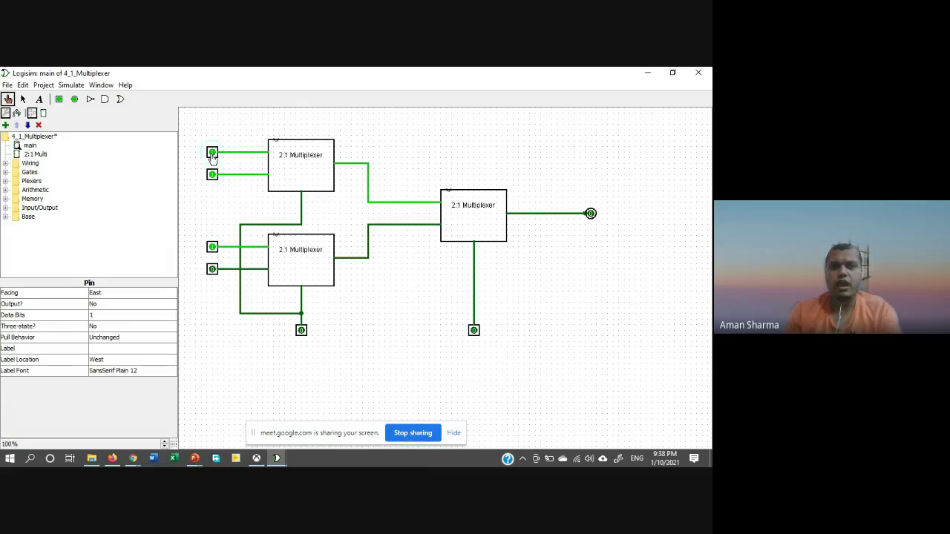
click(213, 250)
click(212, 175)
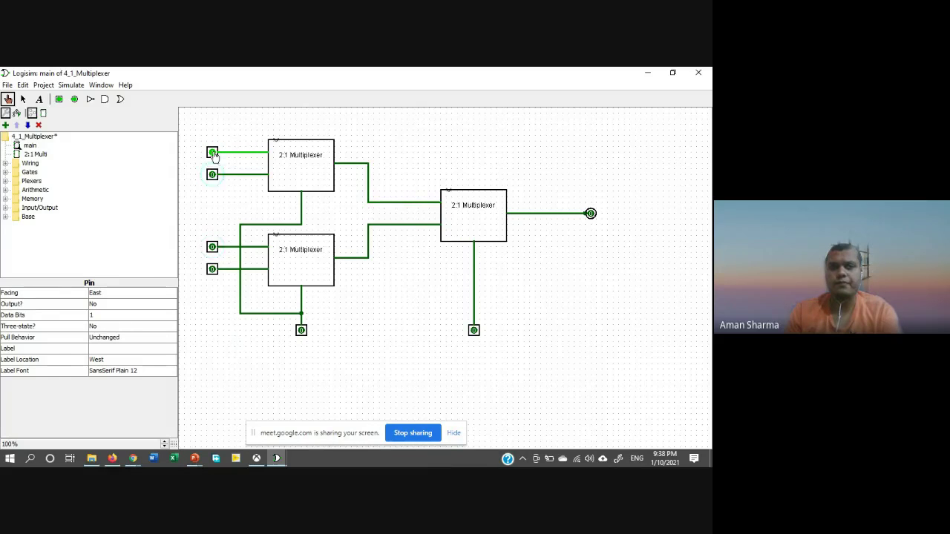
click(213, 153)
click(212, 175)
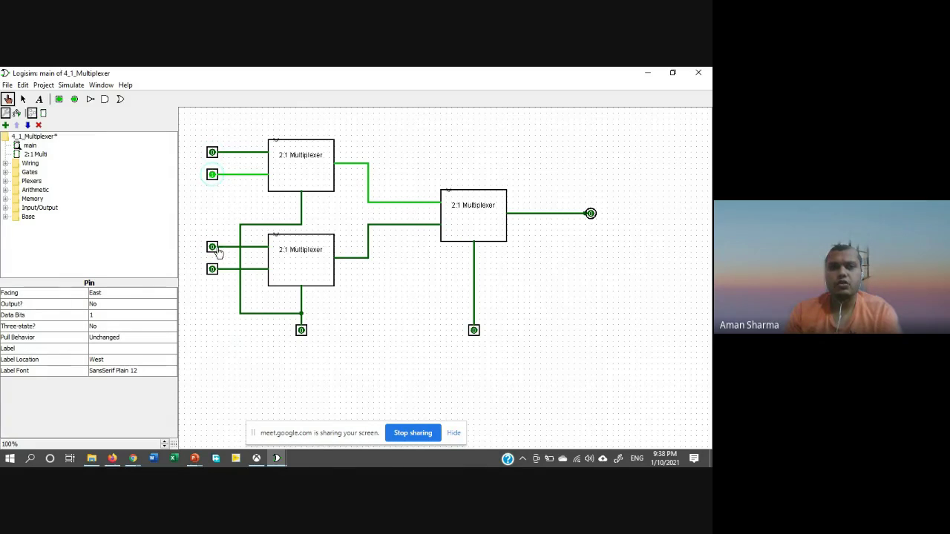
click(214, 249)
click(213, 153)
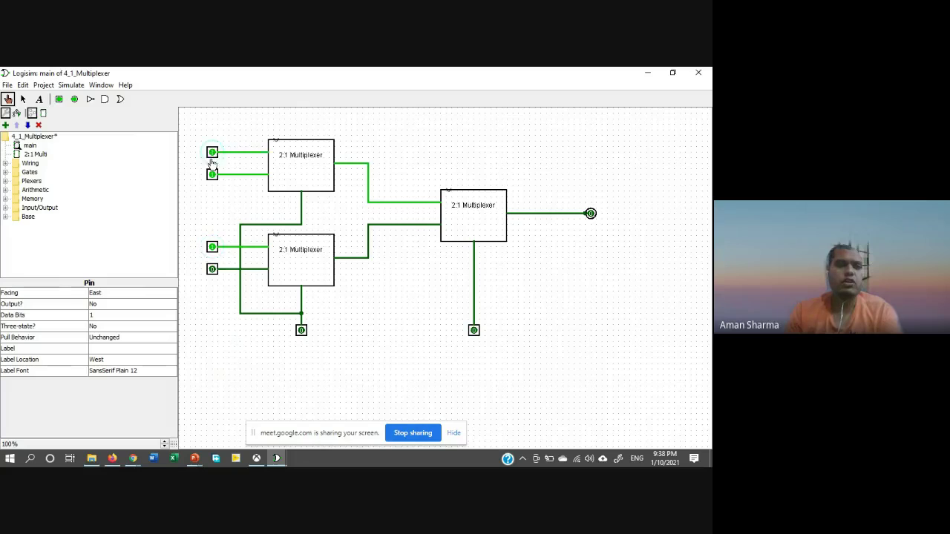
click(213, 153)
click(212, 175)
click(213, 250)
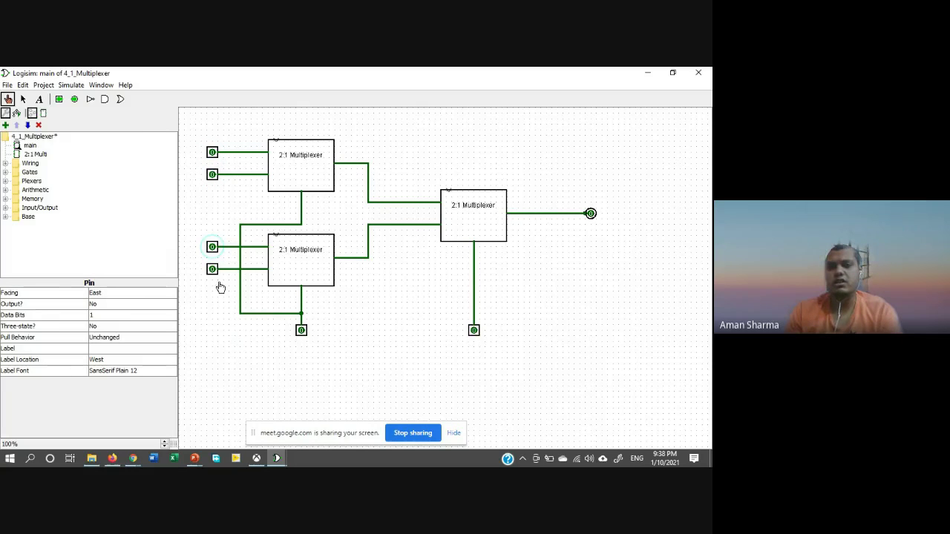
click(212, 270)
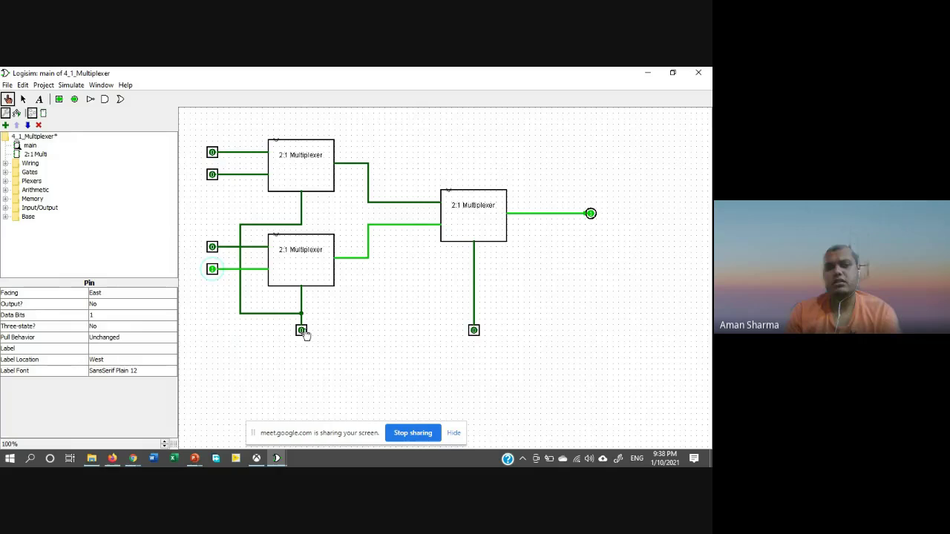
- Test with only the third block's select pin at 1 by toggling the data inputs until only the second from the top is 1
click(475, 331)
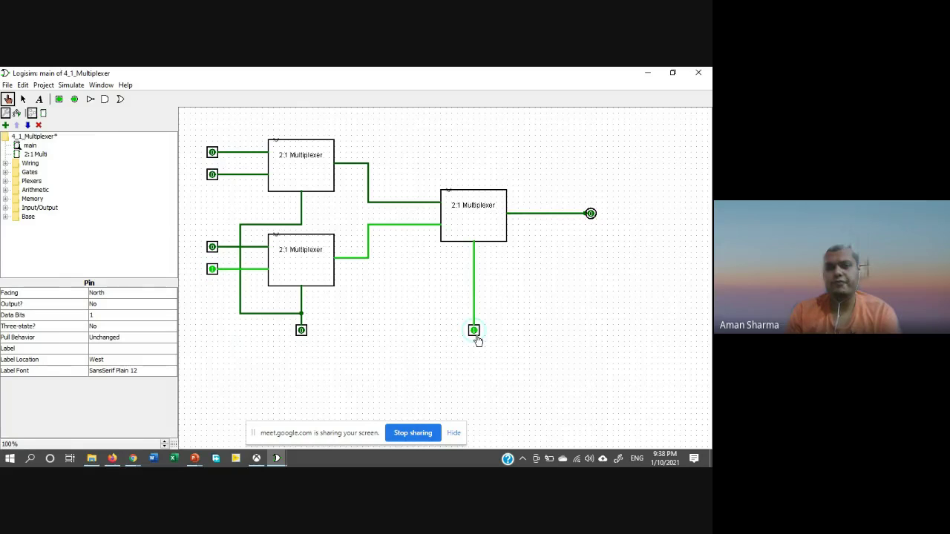
click(212, 269)
click(213, 248)
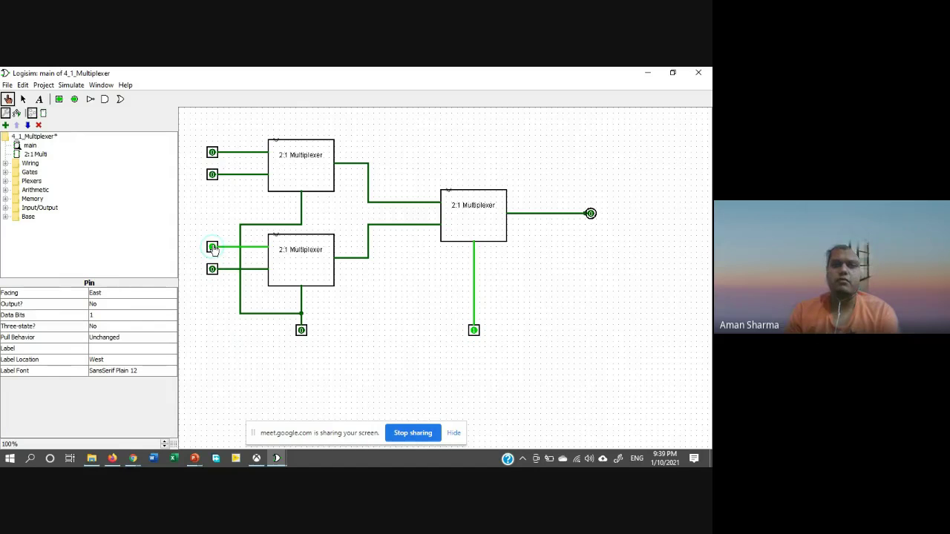
click(212, 176)
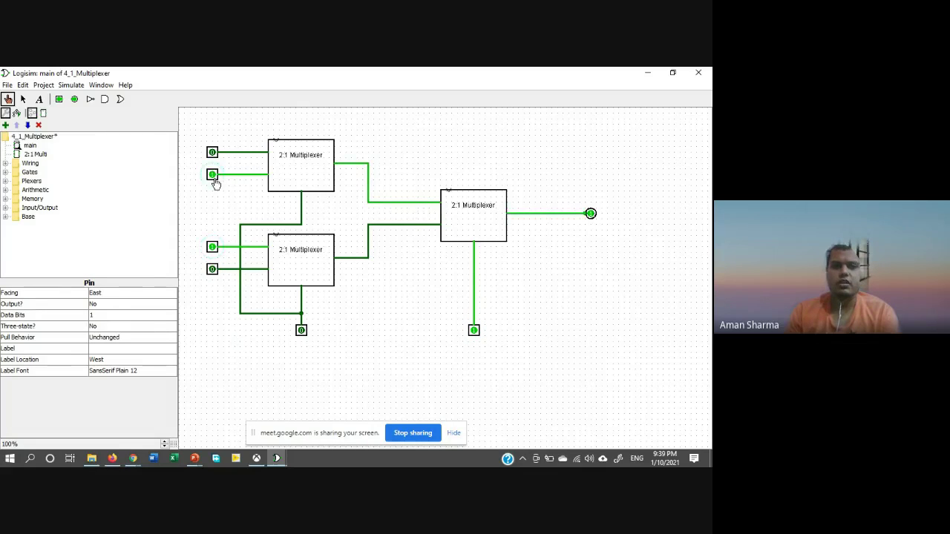
click(212, 247)
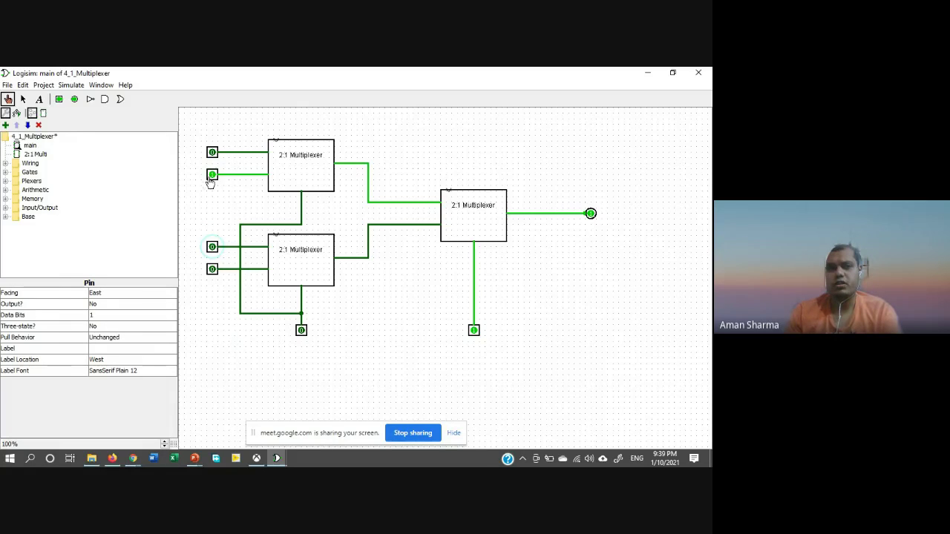
- Test with the shared first-stage select pin at 1 and the third block's select pin at 0, toggling all four data inputs
click(301, 330)
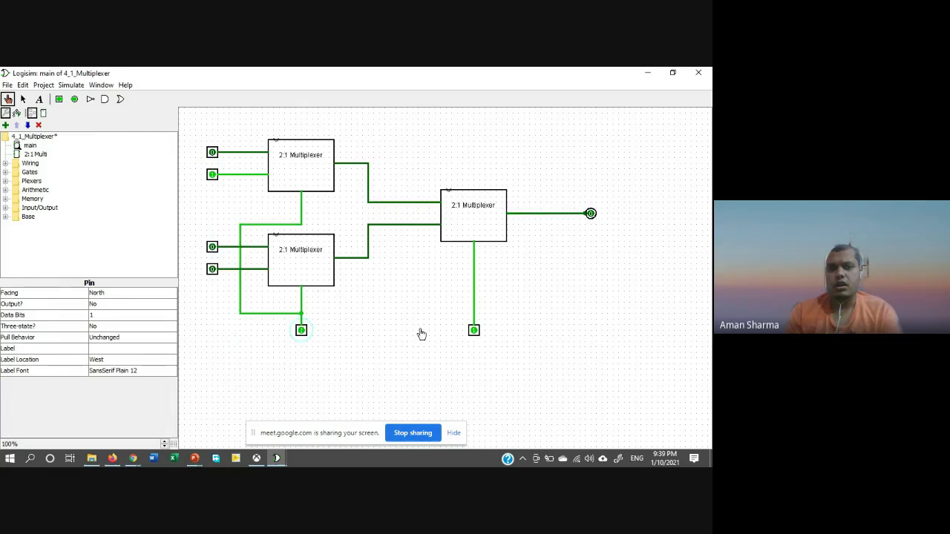
click(476, 332)
click(213, 247)
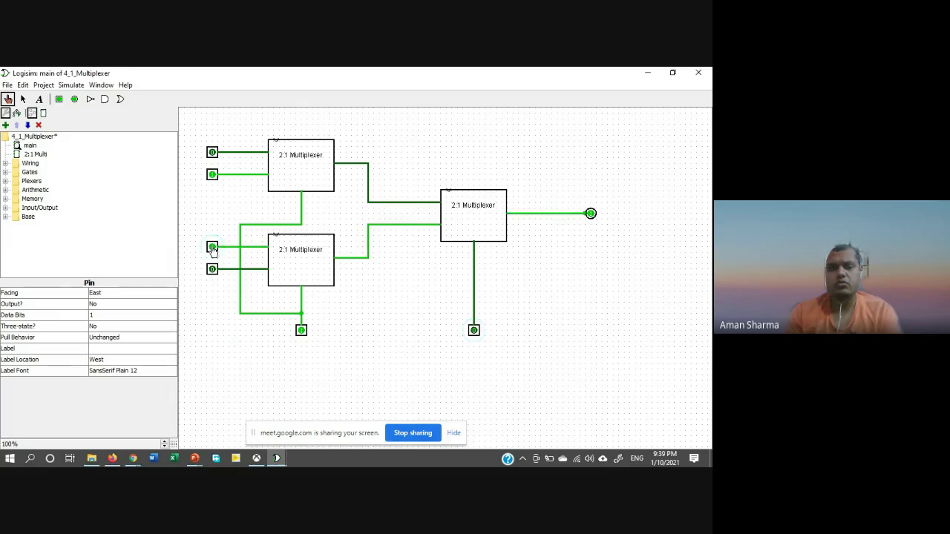
click(212, 176)
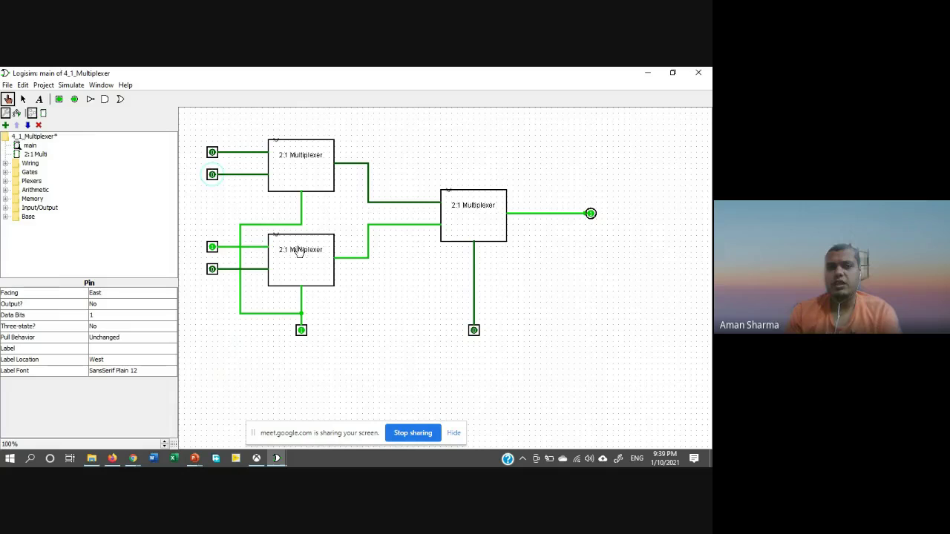
click(212, 247)
click(212, 154)
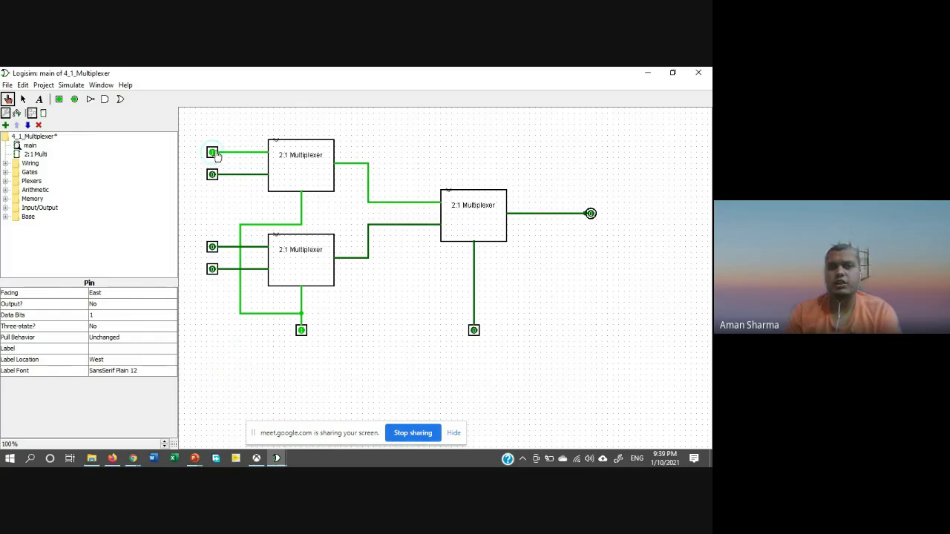
click(213, 175)
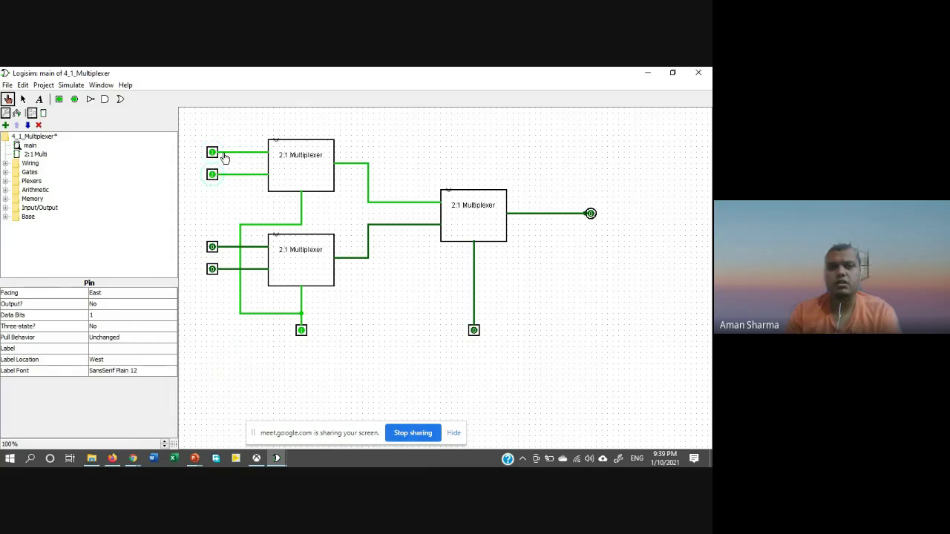
click(212, 270)
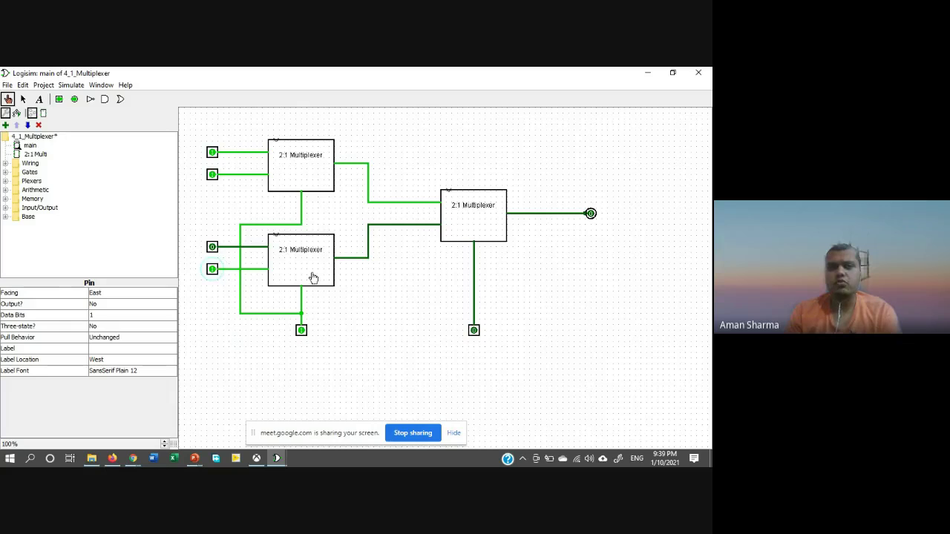
click(212, 248)
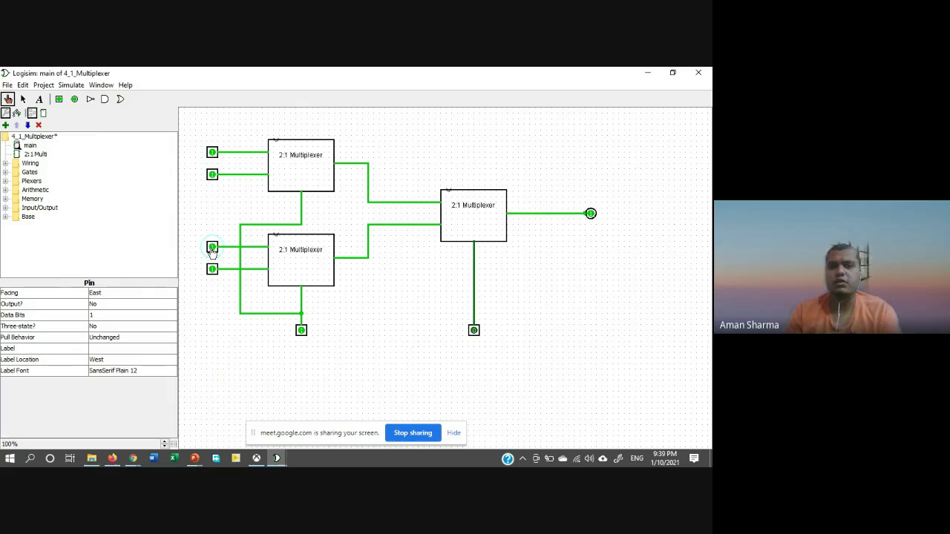
click(212, 249)
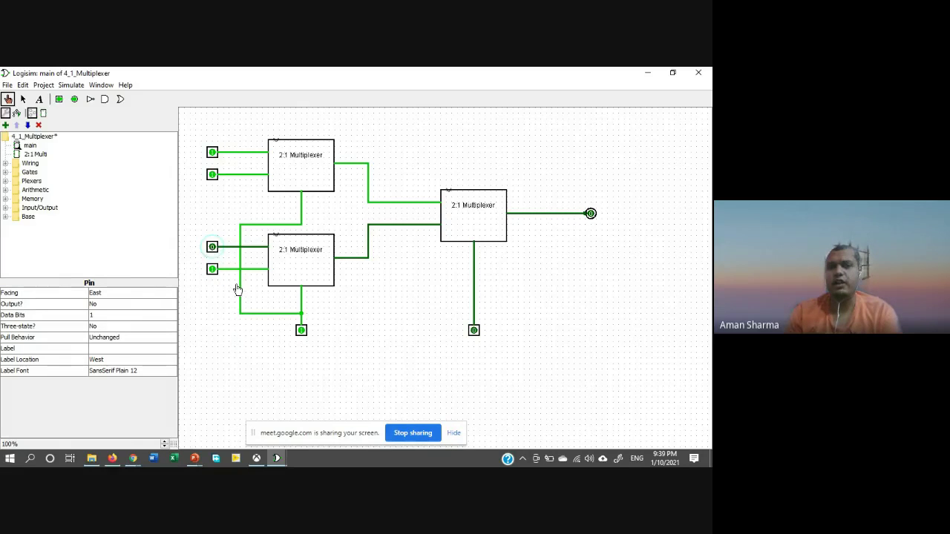
- Test with both select pins at 1, leaving only the topmost data input at 1
click(474, 331)
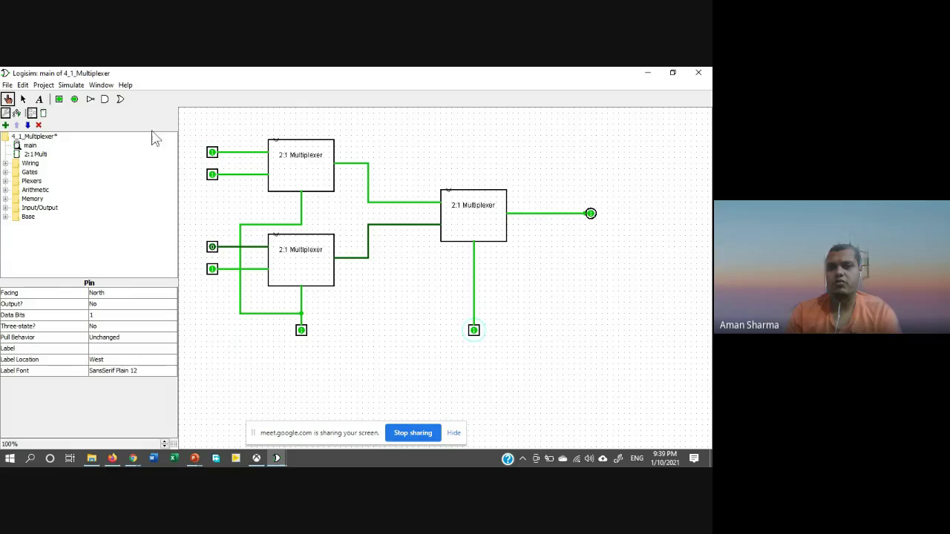
click(212, 175)
click(212, 268)
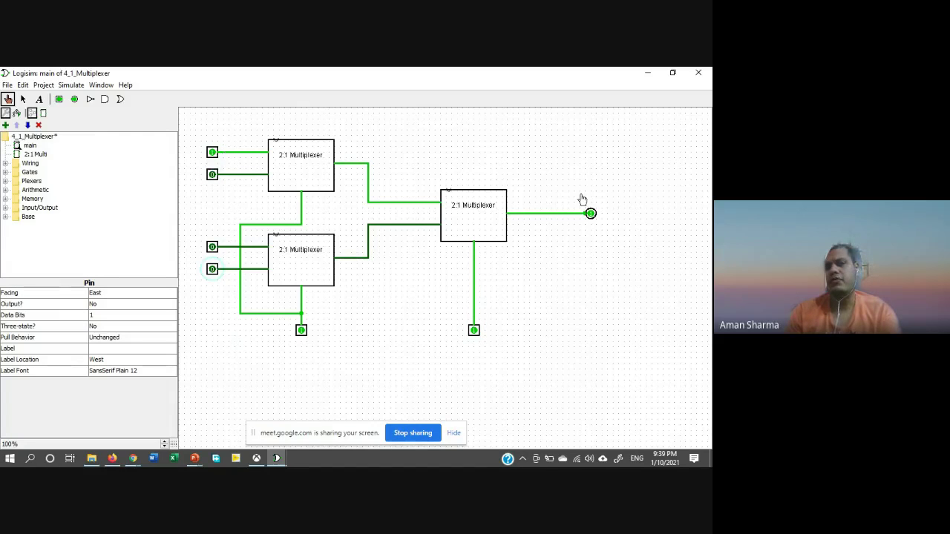
- With both select pins at 1, test the other three data inputs by toggling them, ending with all four data inputs at 0
click(212, 174)
click(212, 247)
click(212, 268)
click(212, 269)
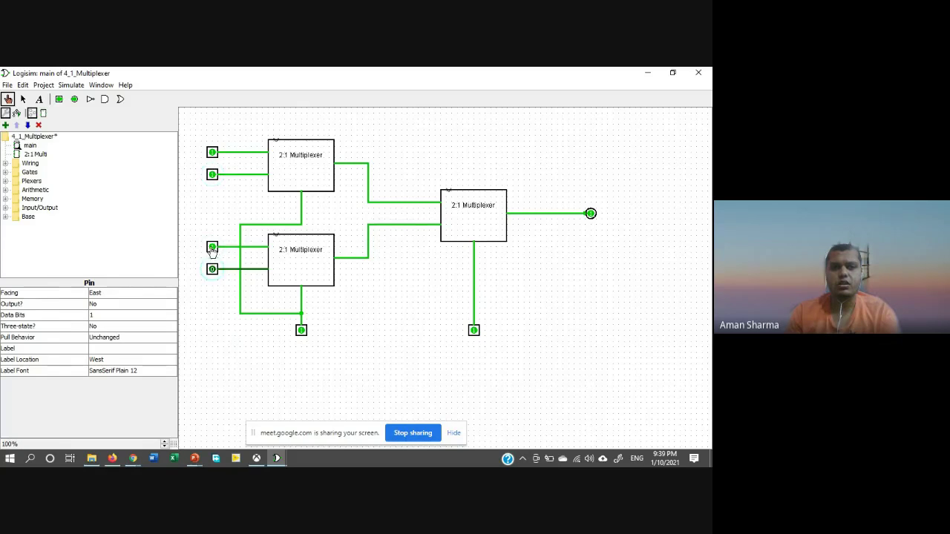
click(213, 246)
click(213, 174)
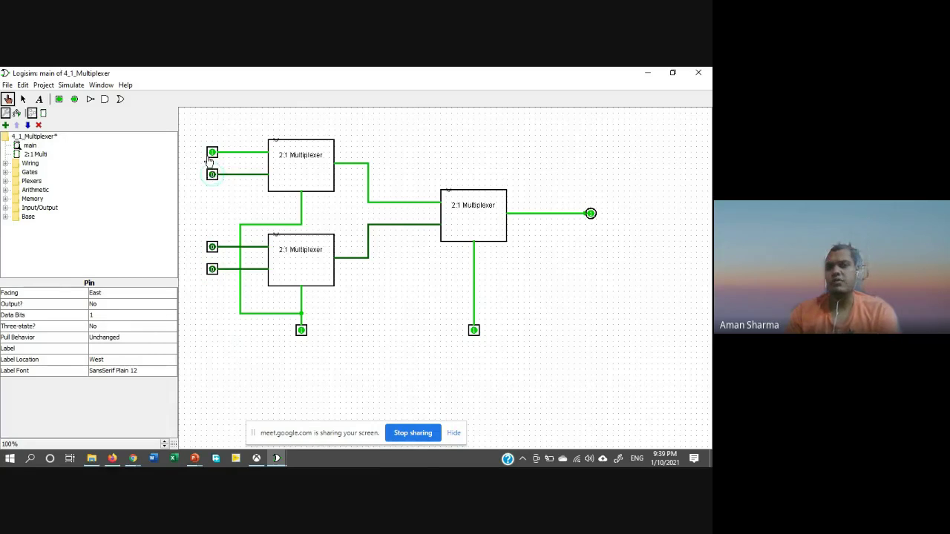
click(212, 152)
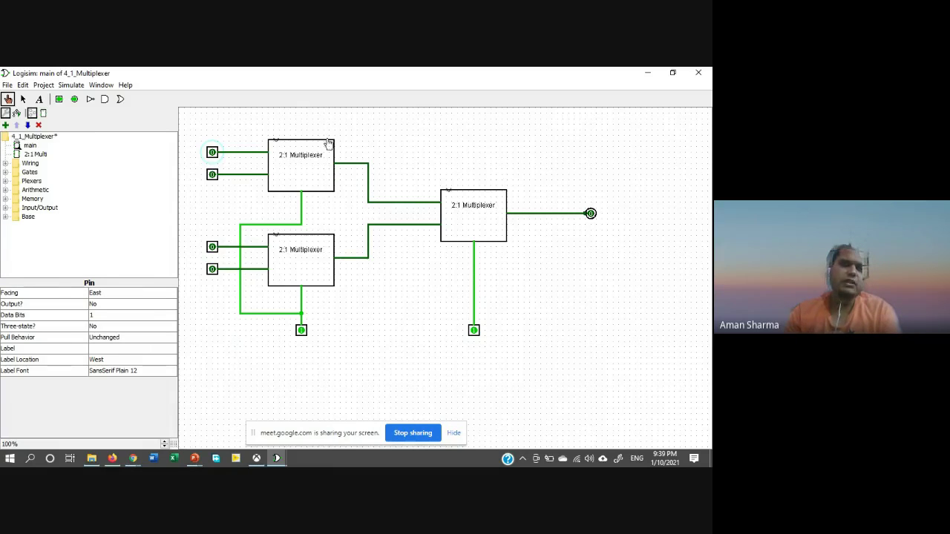
- Place a built-in Multiplexer below the output pin, set its select bits to 5, and move it clear of the output wire
click(6, 181)
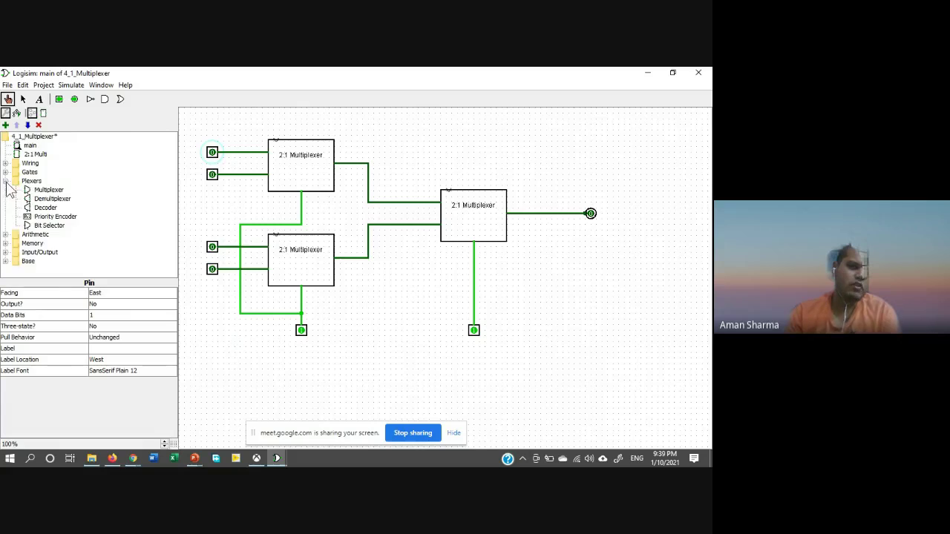
click(48, 190)
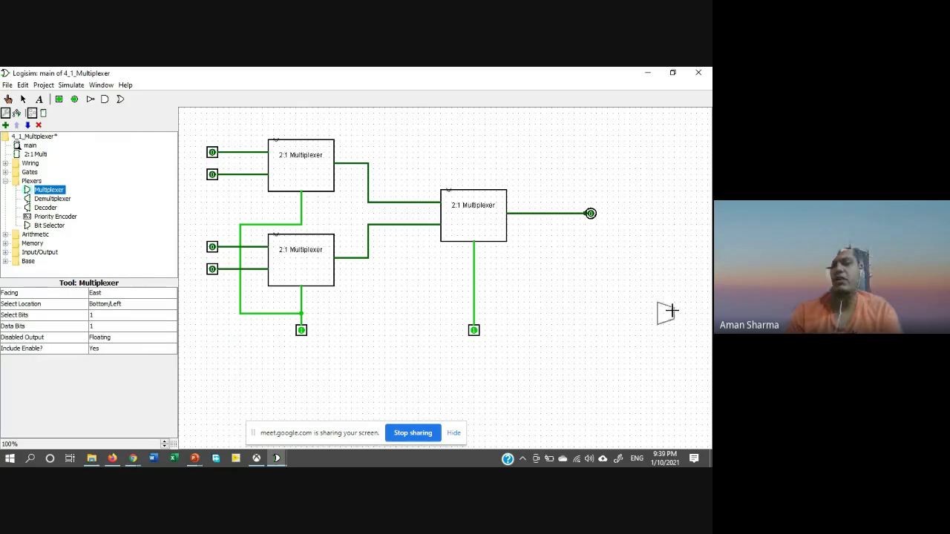
click(569, 300)
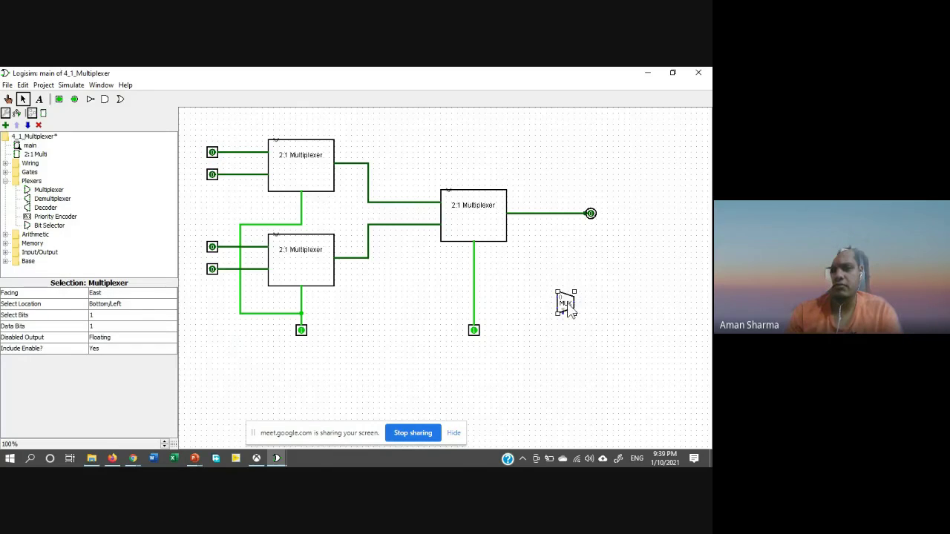
click(119, 316)
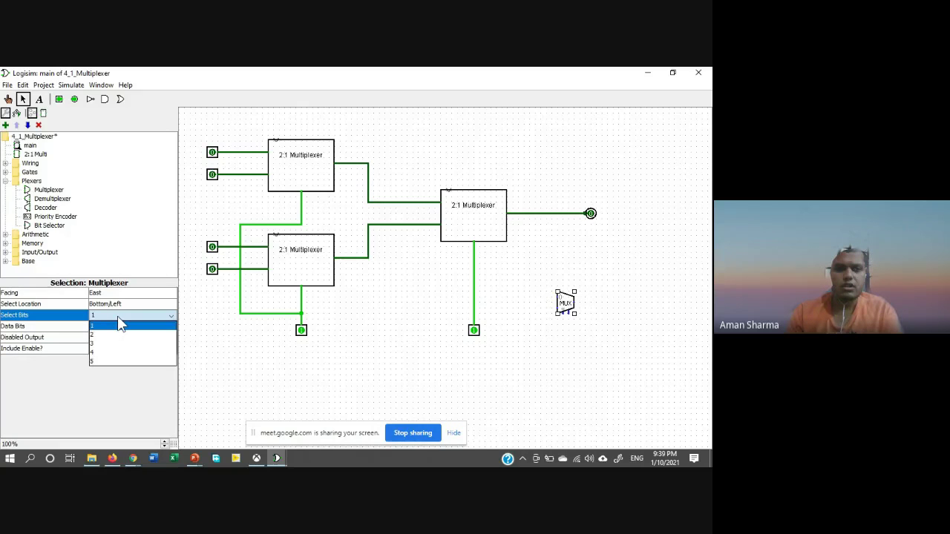
click(115, 361)
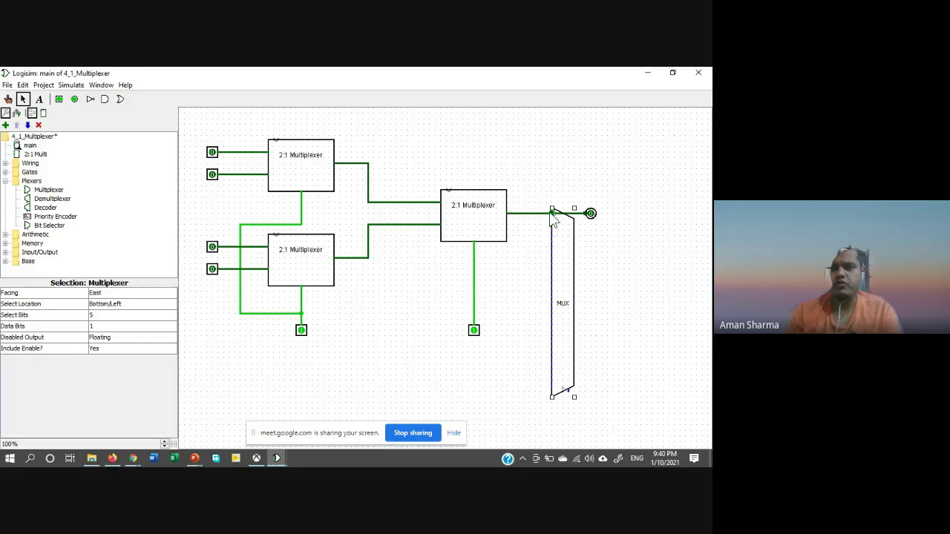
drag(561, 235, 571, 257)
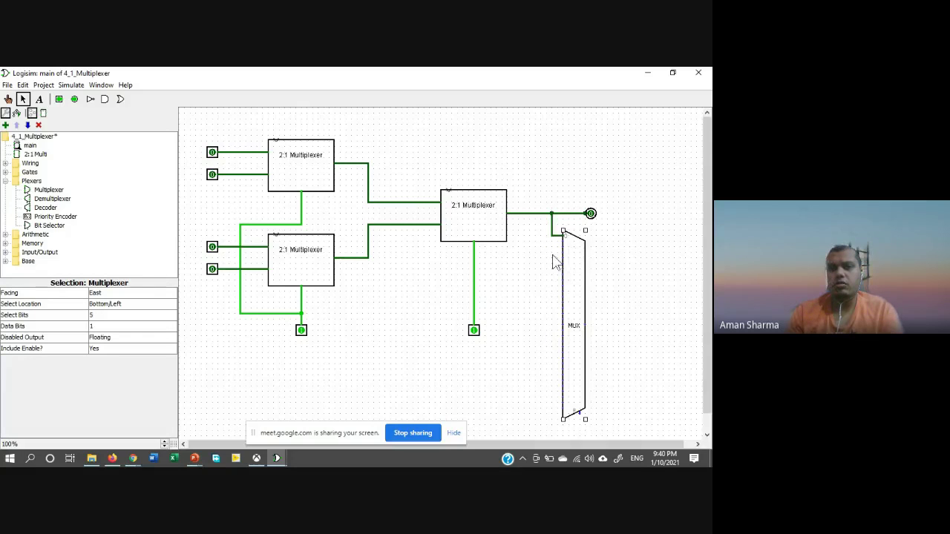
- Delete the wire linking the output line to the built-in multiplexer, and delete that multiplexer
click(553, 238)
key(Delete)
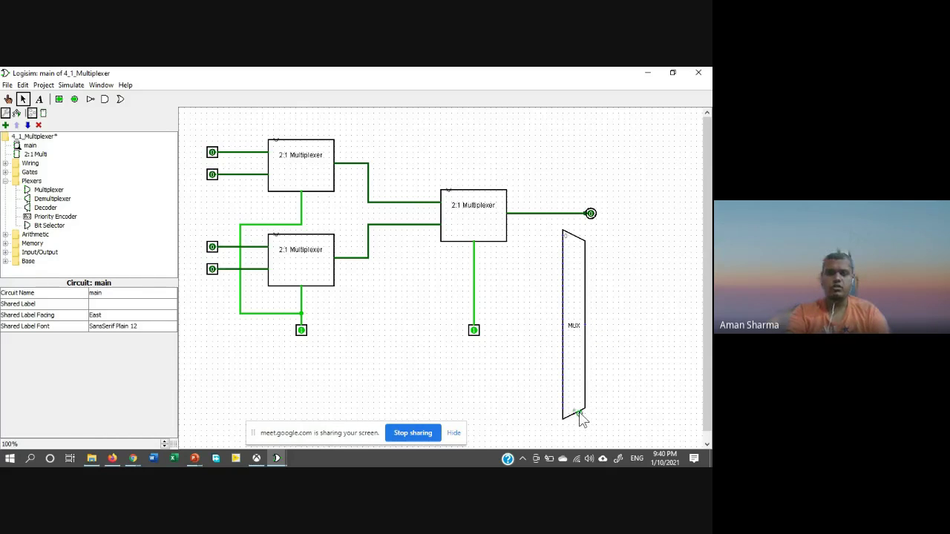
click(584, 313)
key(Delete)
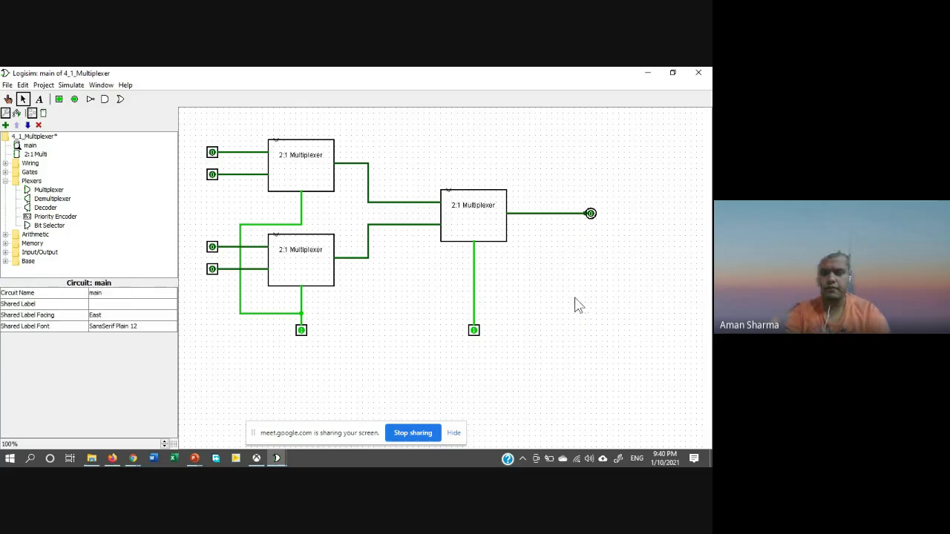
- Add a text label below the lower first-stage block reading "Made By:" followed by the author's title and name
click(40, 99)
click(356, 304)
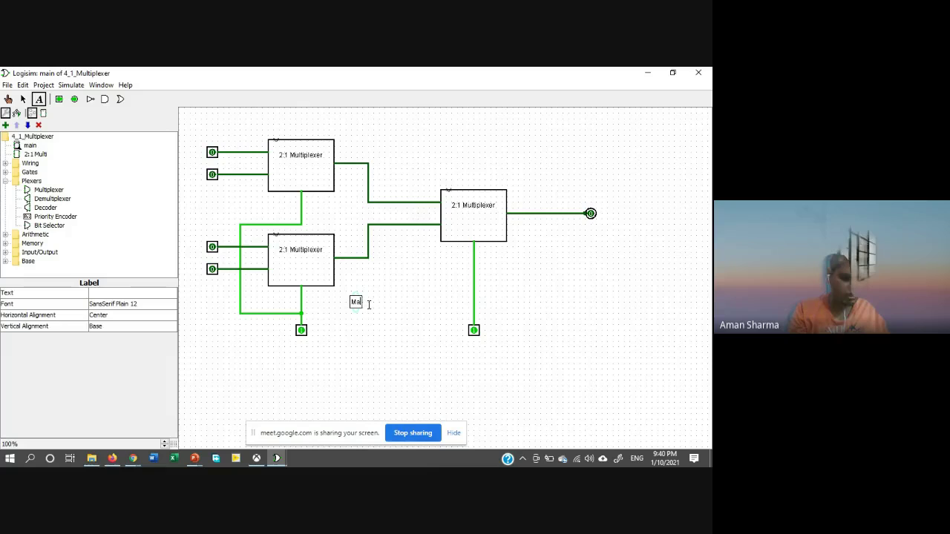
text(By)
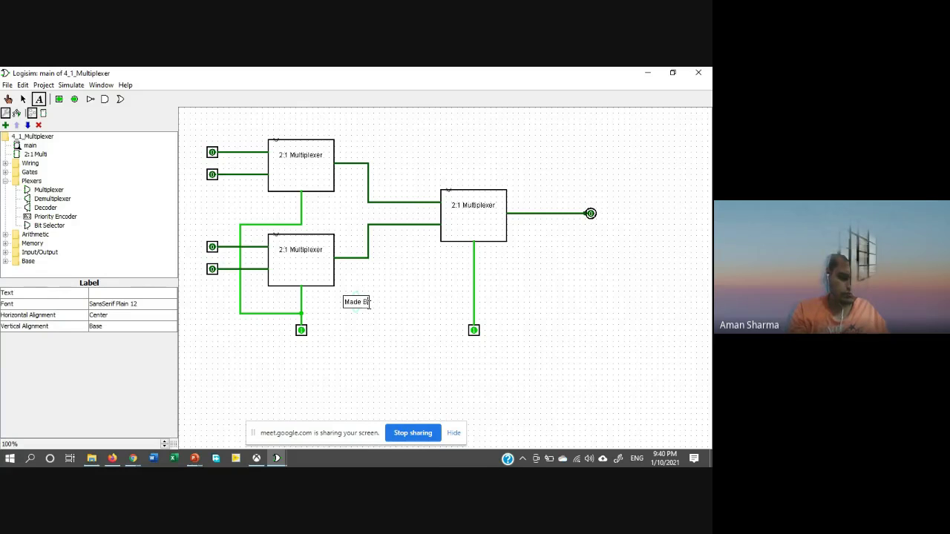
text(:)
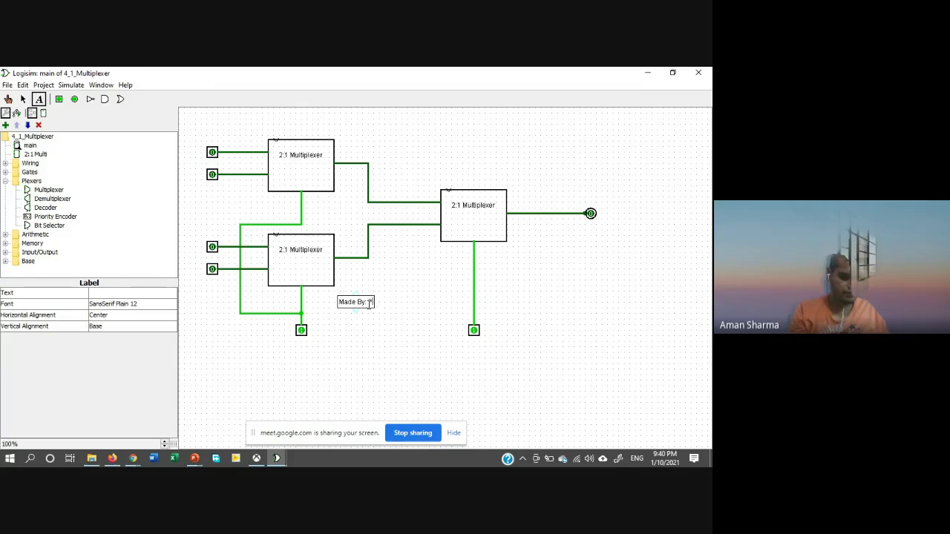
text( Prof. Aman Sharma)
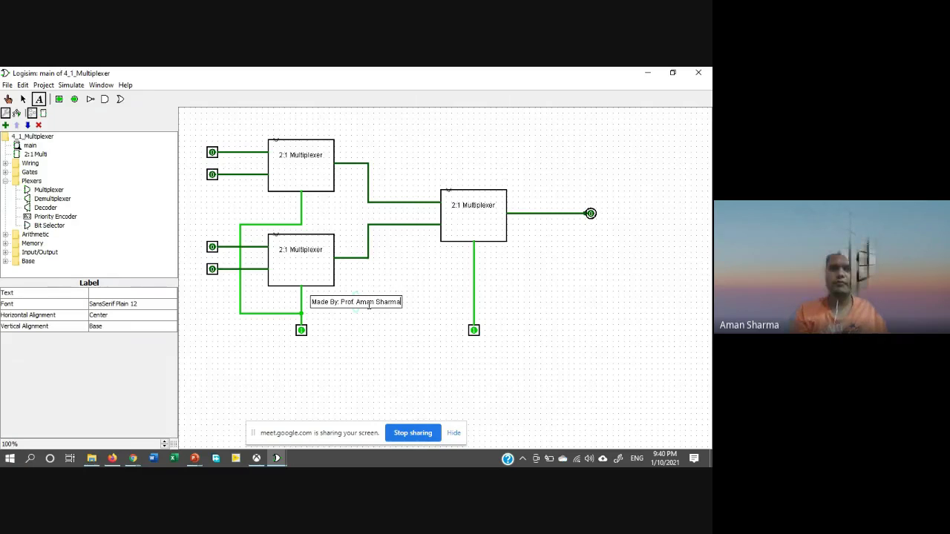
click(445, 241)
- Export the main circuit as a JPEG image with printer view off to the Logisim Simulations folder
click(7, 85)
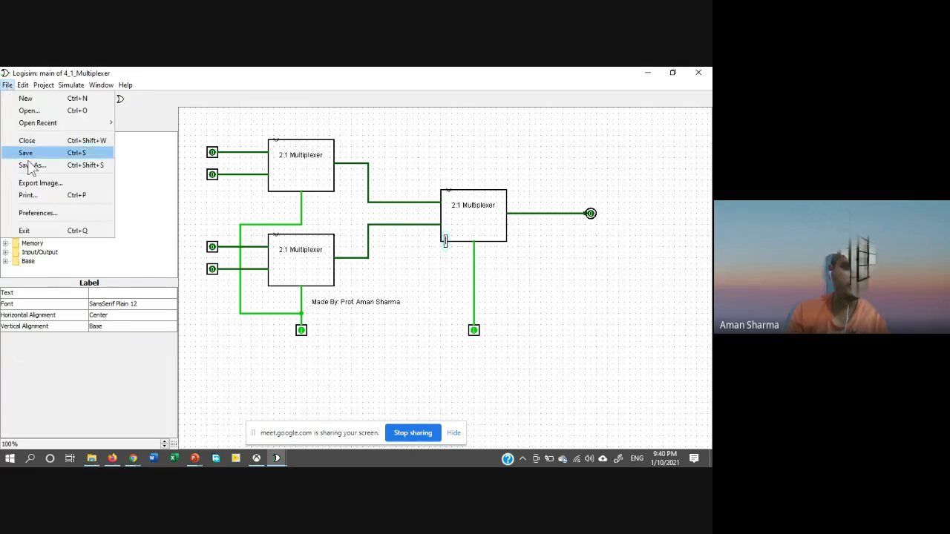
click(41, 183)
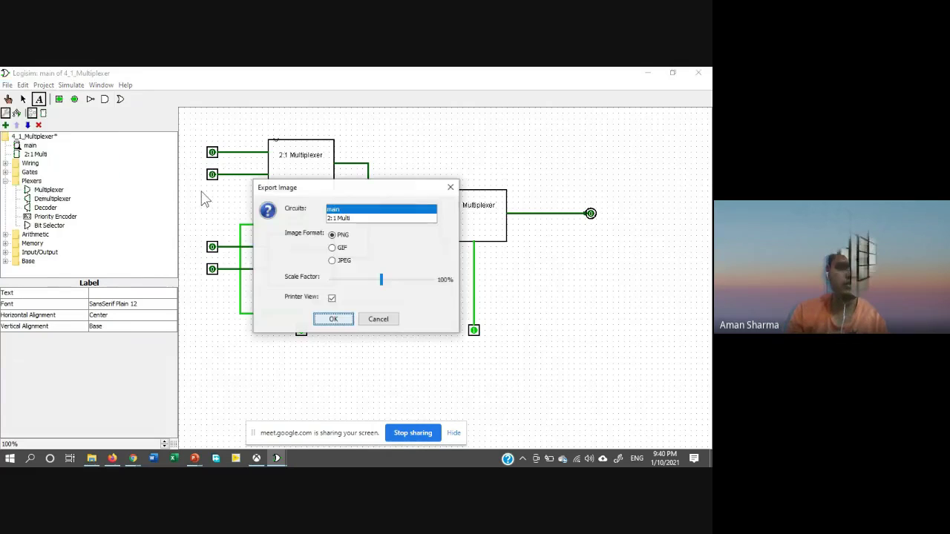
click(332, 260)
click(332, 298)
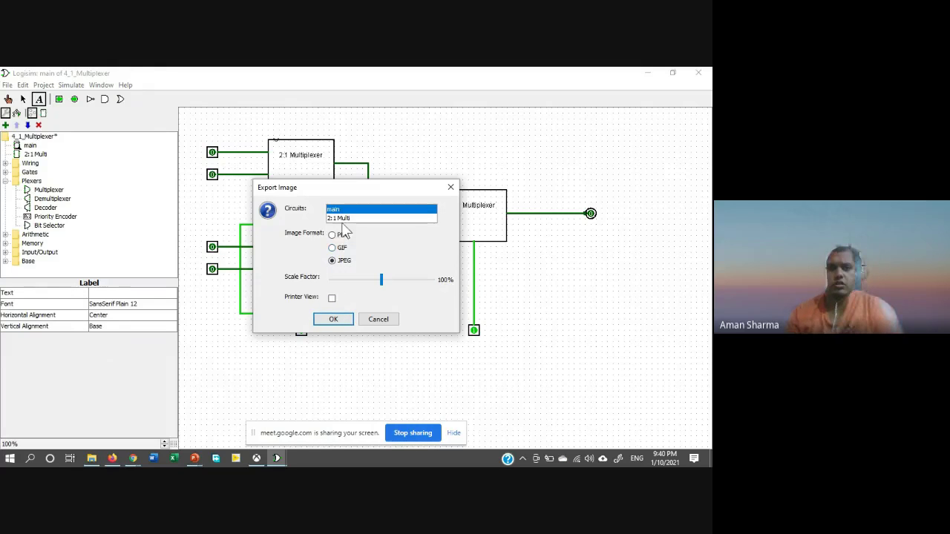
click(337, 317)
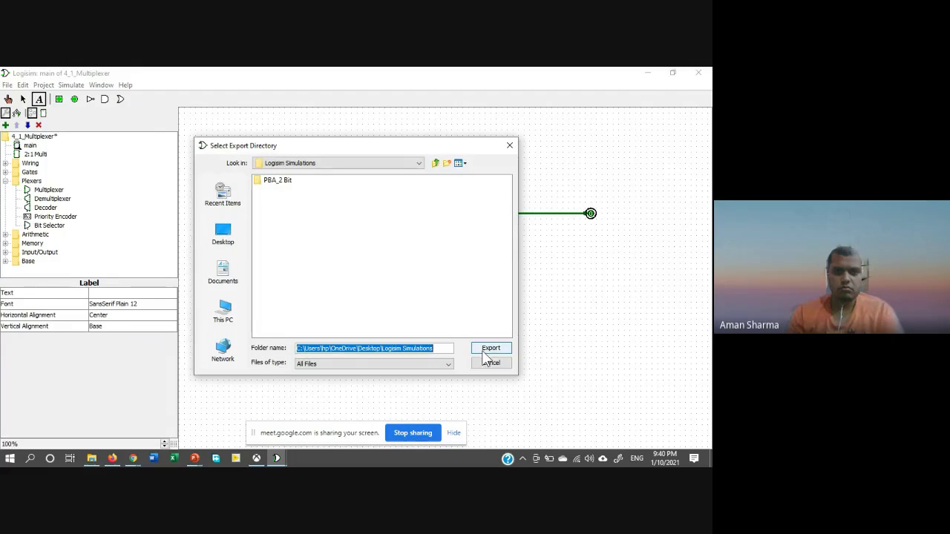
click(490, 351)
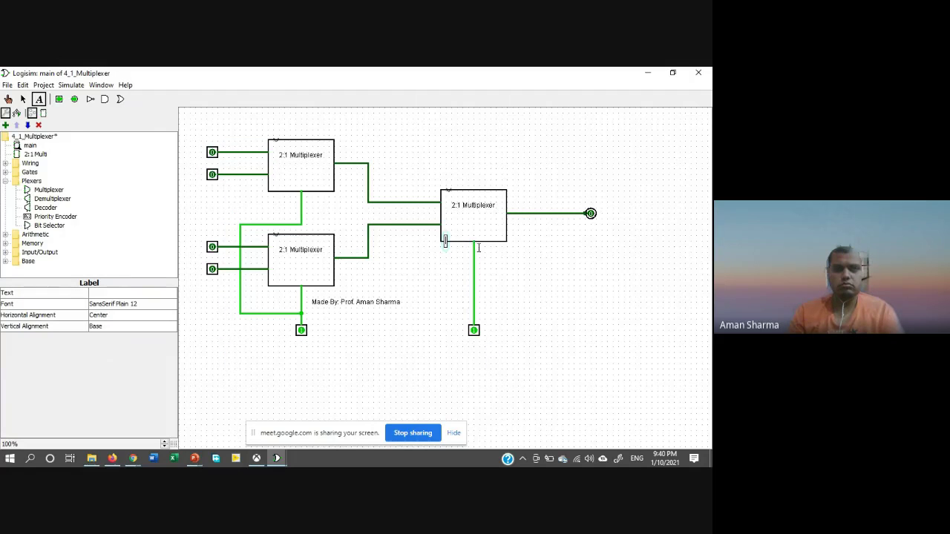
click(530, 277)
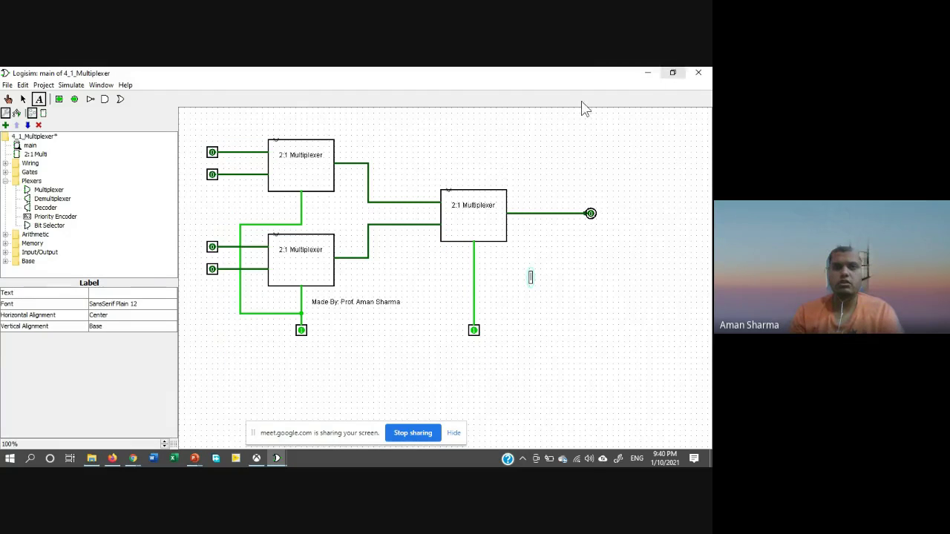
- Minimize both Logisim circuit windows, hide the screen-sharing bar, and end the PowerPoint slide show, keeping the ink annotations
click(653, 77)
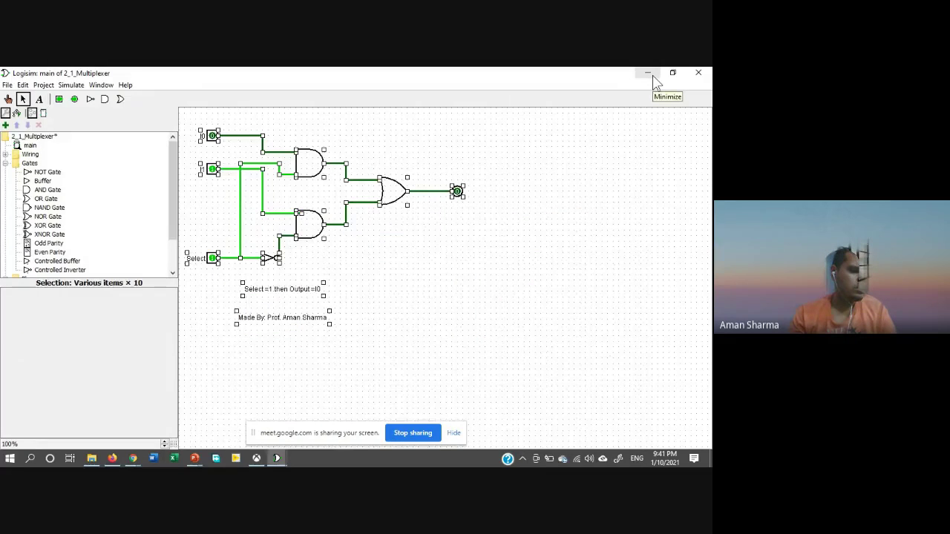
click(653, 77)
click(602, 147)
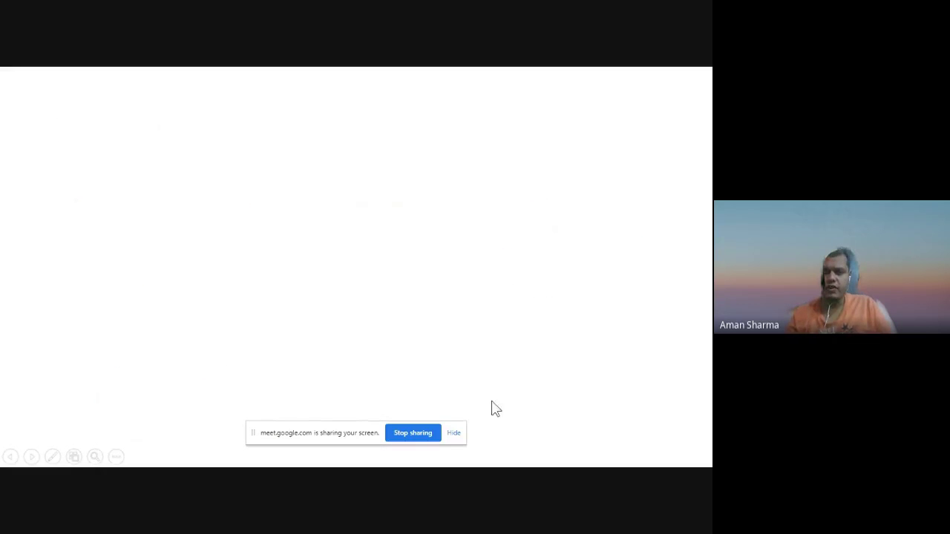
click(456, 434)
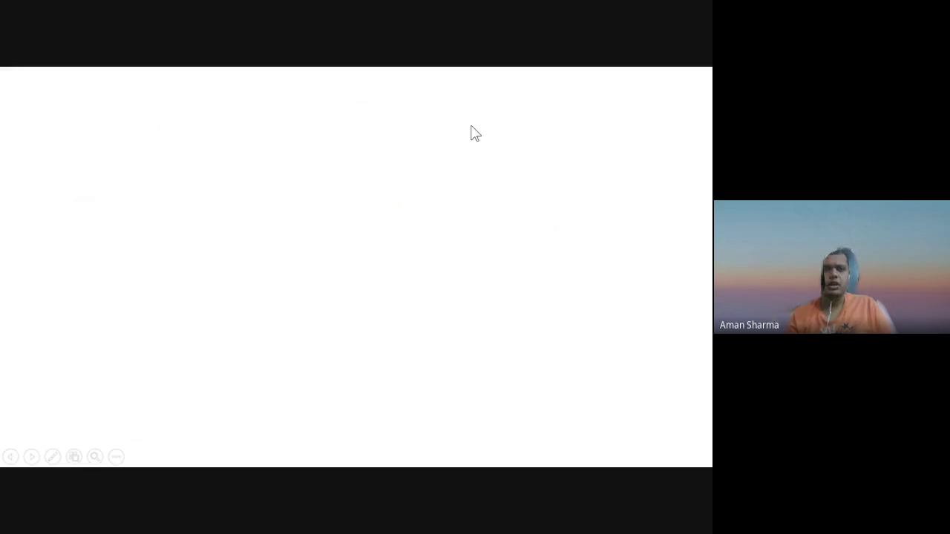
key(Escape)
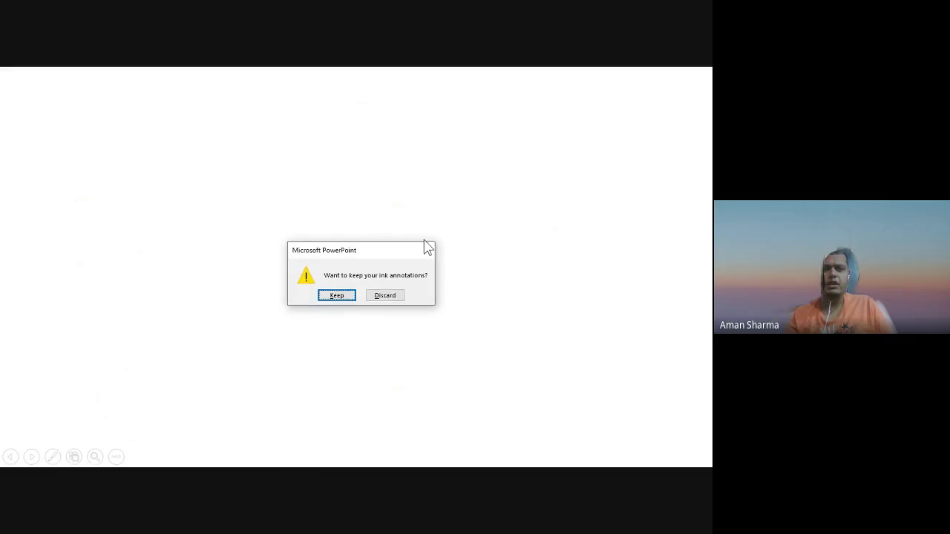
click(344, 300)
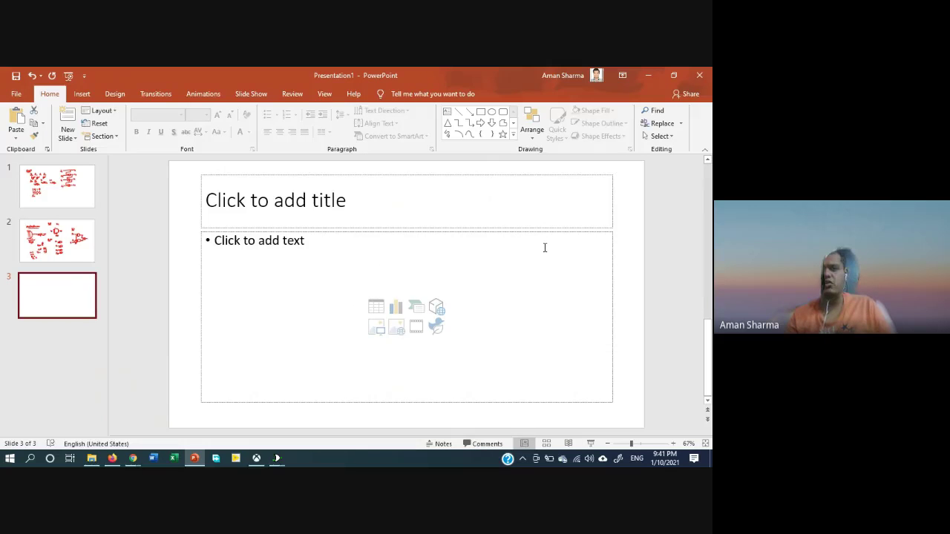